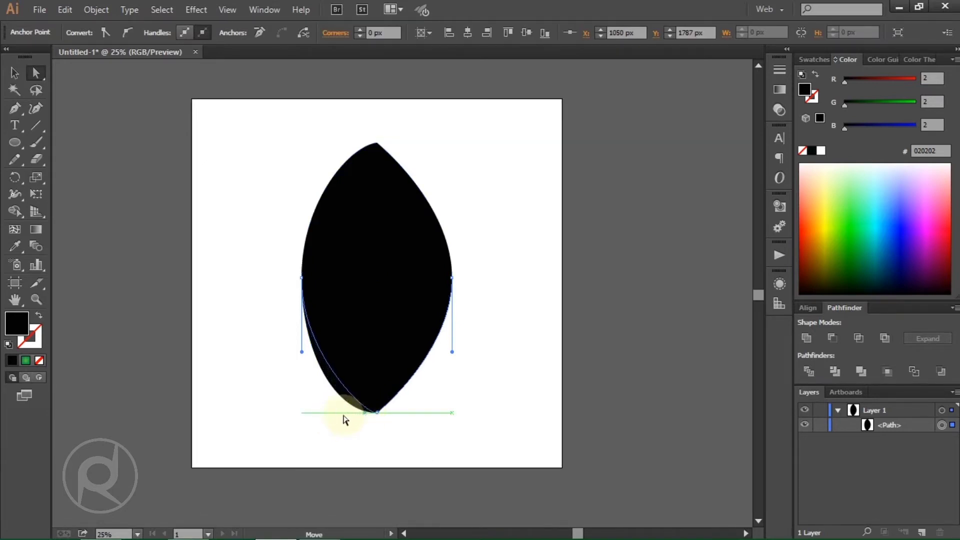
# Shift the leaf shape's top anchor point slightly to the right so the tip sits off-centre, and deselect the shape.
pyautogui.click(374, 125)
pyautogui.moveTo(377, 145); pyautogui.dragTo(342, 142)
pyautogui.click(298, 128)
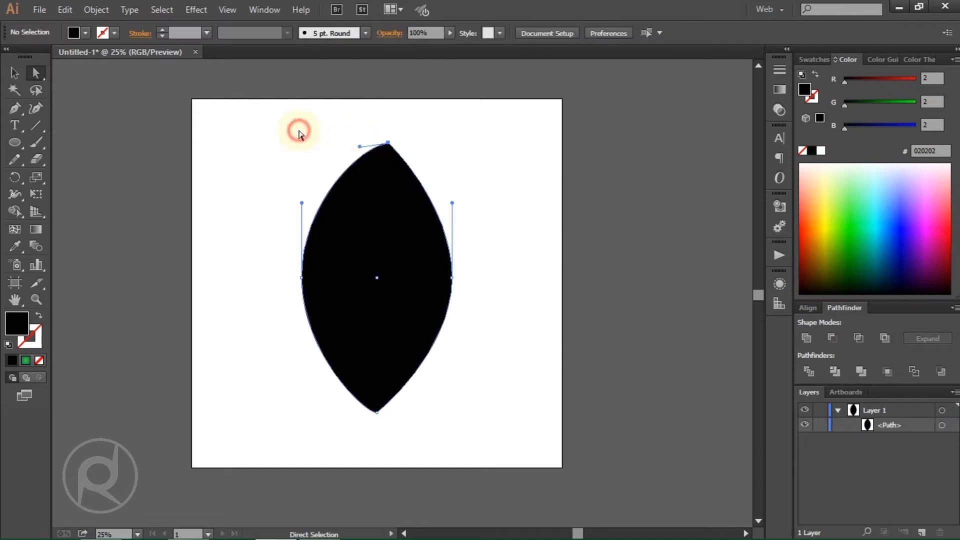
pyautogui.scroll(-1, 292, 133)
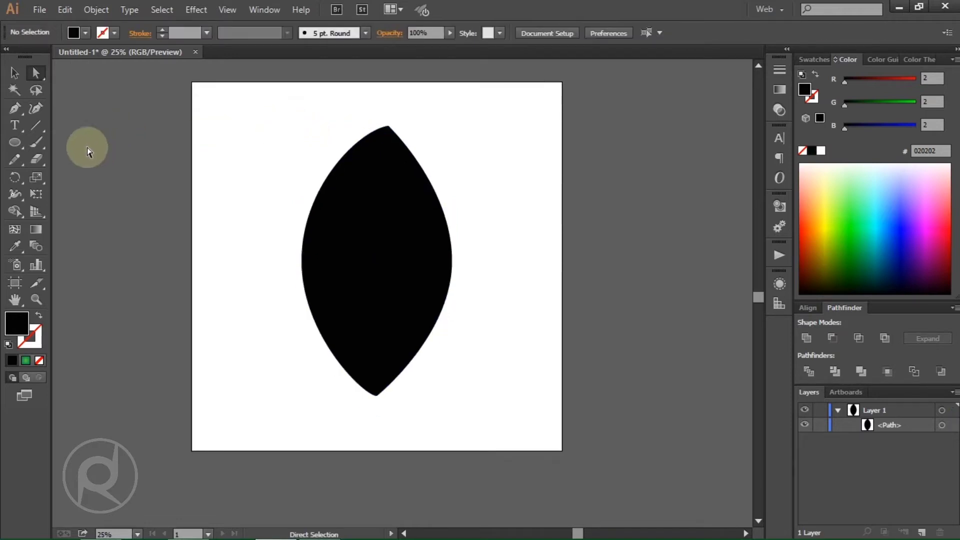
# Draw a straight line segment from the leaf's top anchor point to its bottom anchor point.
pyautogui.click(38, 123)
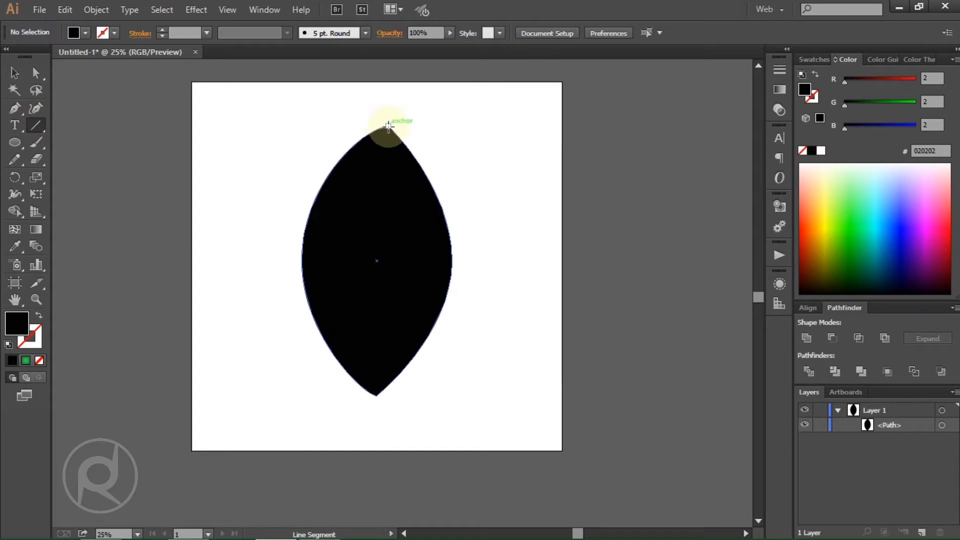
pyautogui.moveTo(388, 127); pyautogui.dragTo(376, 396)
pyautogui.click(22, 78)
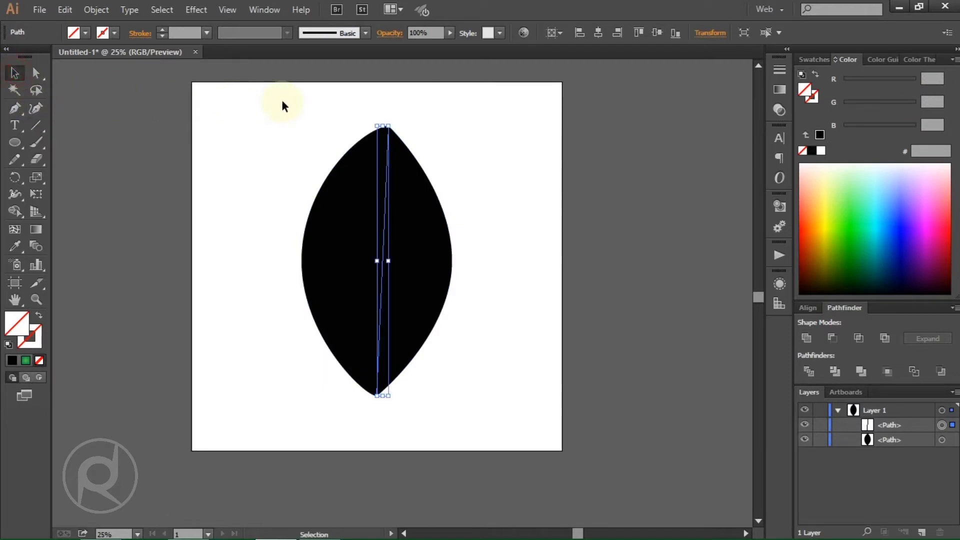
# Divide the leaf along the line with the Pathfinder Divide operation and ungroup the resulting halves.
pyautogui.moveTo(283, 102); pyautogui.dragTo(528, 355)
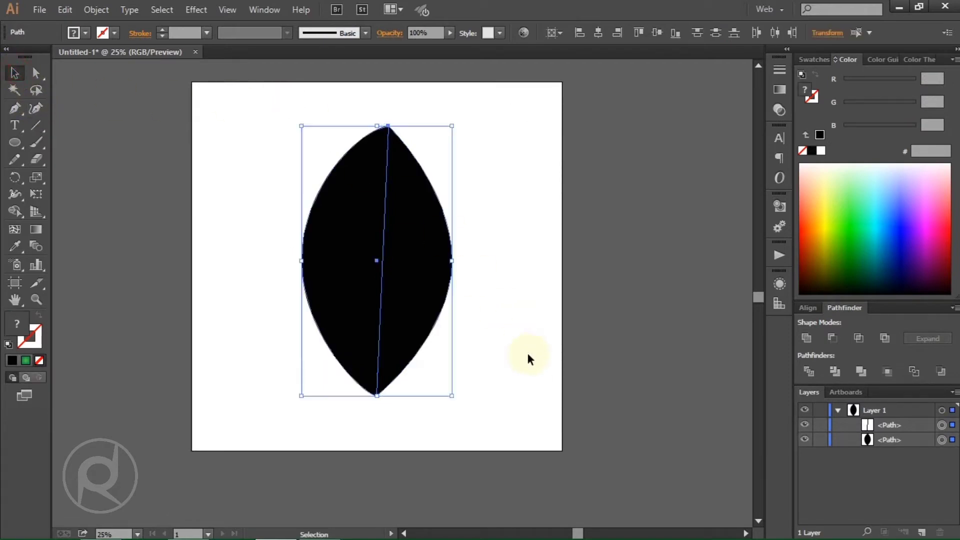
pyautogui.click(260, 12)
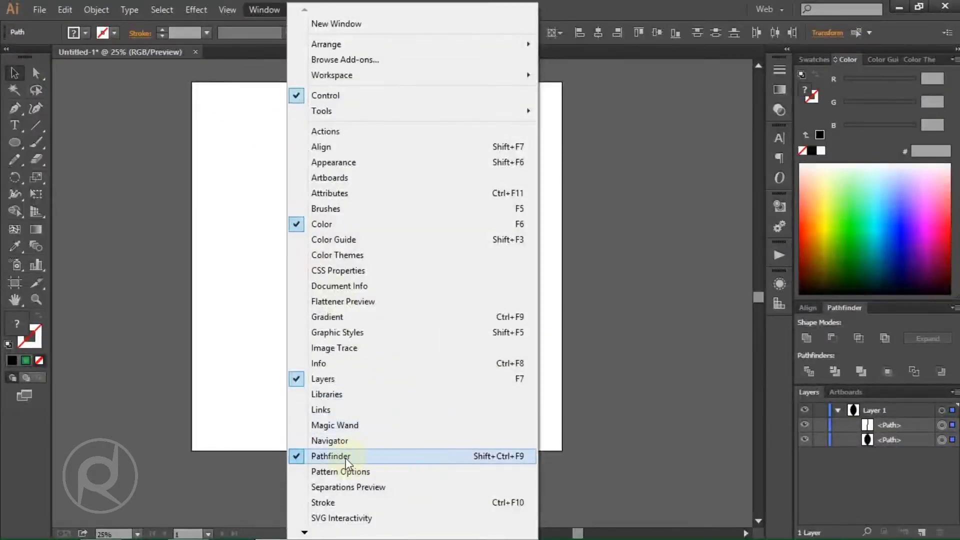
pyautogui.click(852, 307)
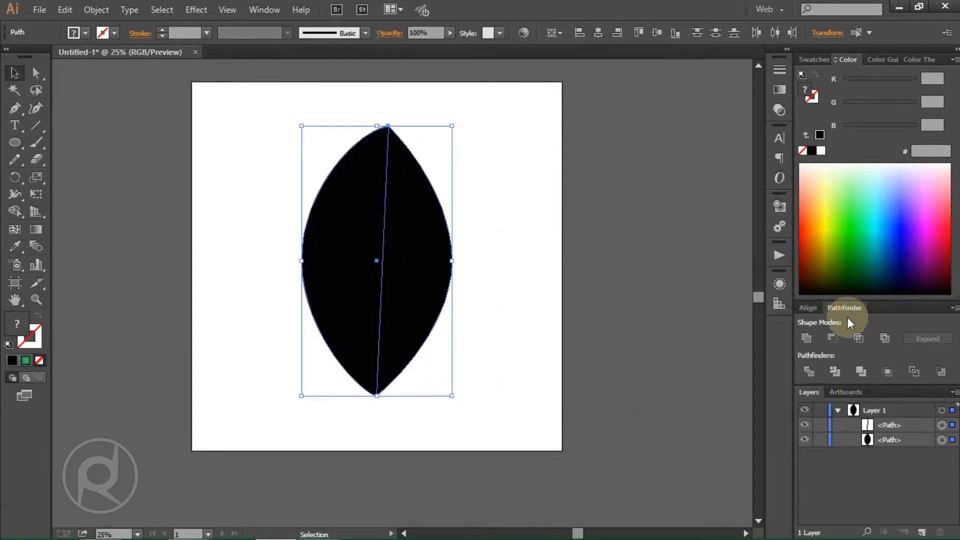
pyautogui.click(810, 372)
pyautogui.rightClick(525, 196)
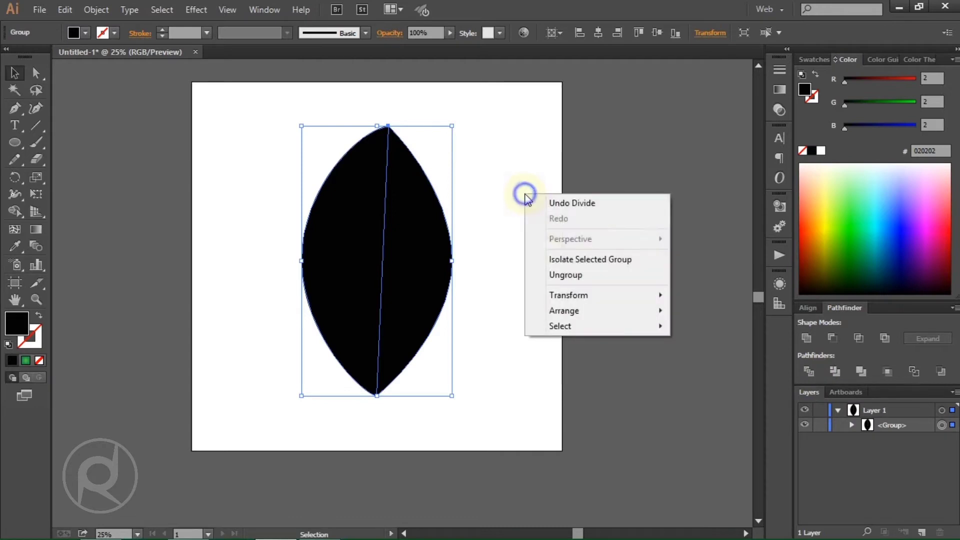
pyautogui.click(566, 275)
pyautogui.click(500, 272)
# Fill the leaf's right half with a radial gradient running from 6cbd45 to 0b9a48.
pyautogui.click(409, 265)
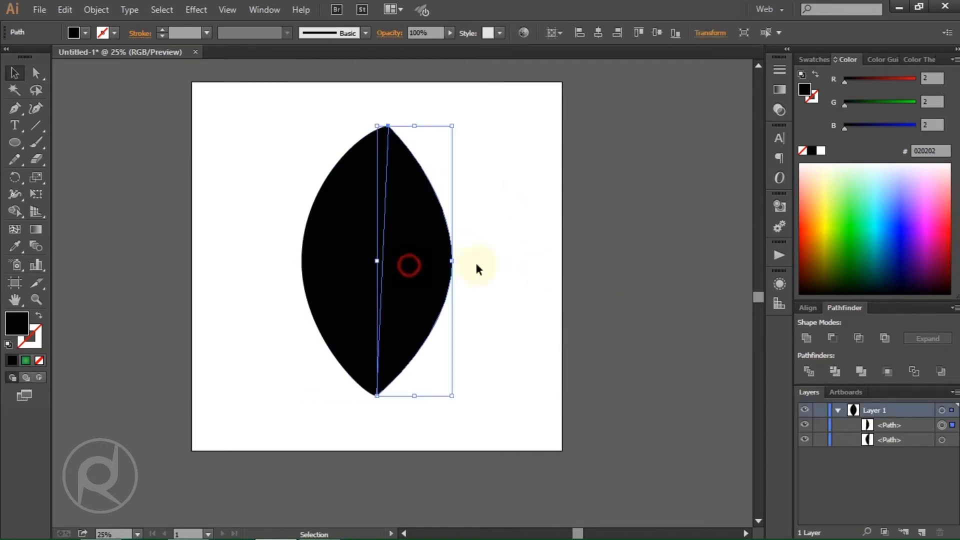
pyautogui.click(780, 89)
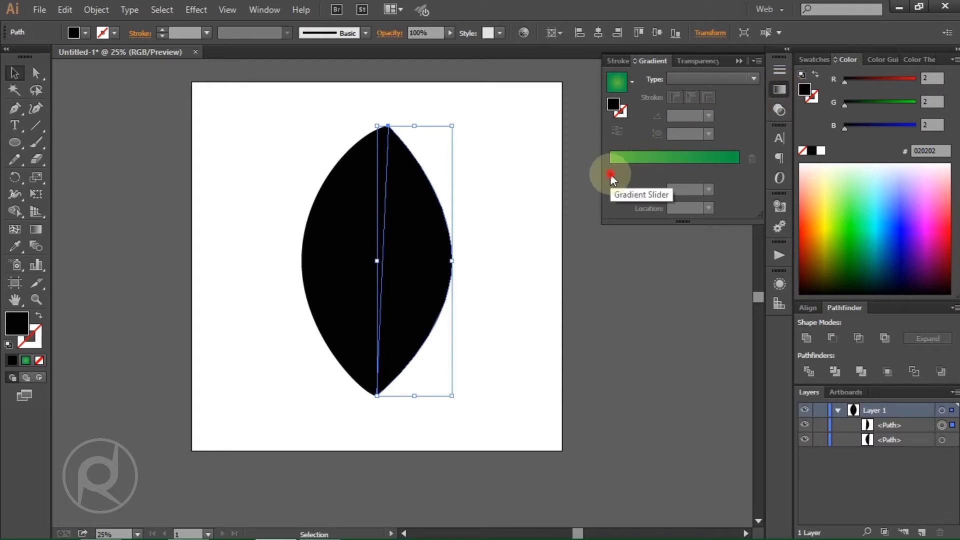
pyautogui.doubleClick(611, 172)
pyautogui.click(611, 170)
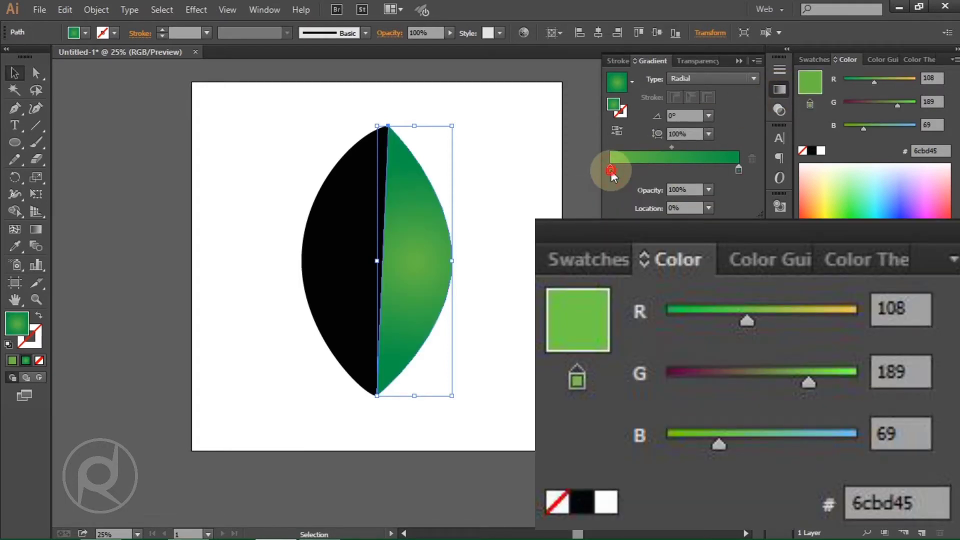
pyautogui.click(934, 150)
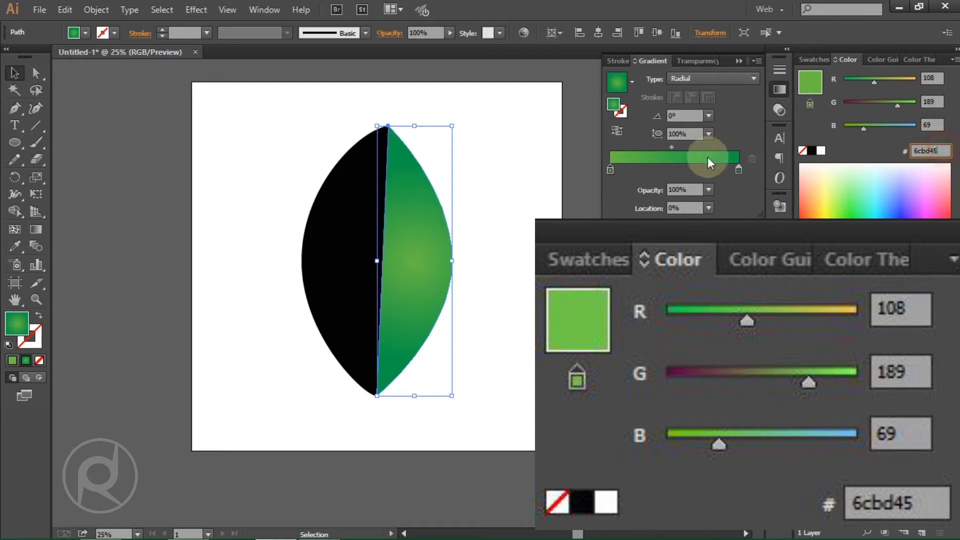
pyautogui.click(739, 169)
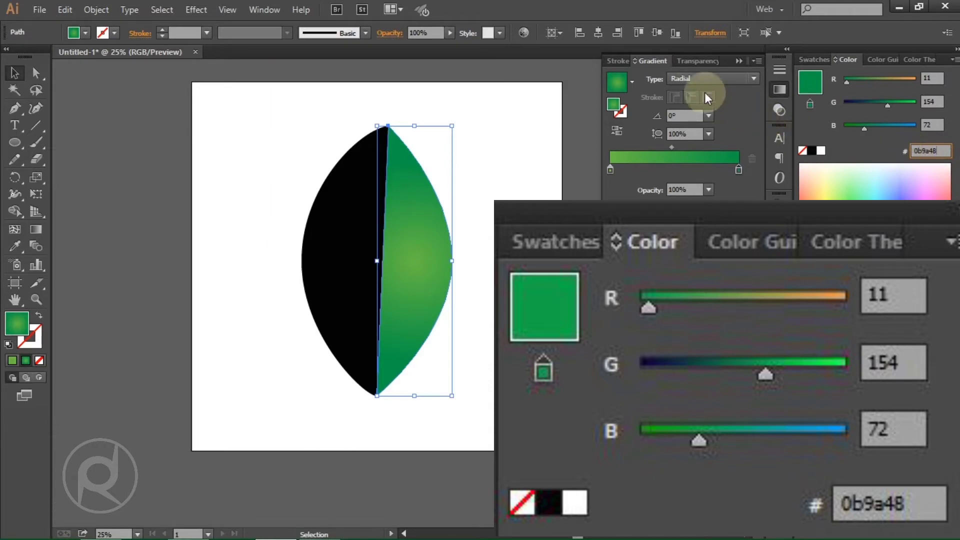
# Move the right half's gradient centre slightly lower and reduce the gradient radius a little.
pyautogui.click(37, 232)
pyautogui.moveTo(414, 260); pyautogui.dragTo(411, 289)
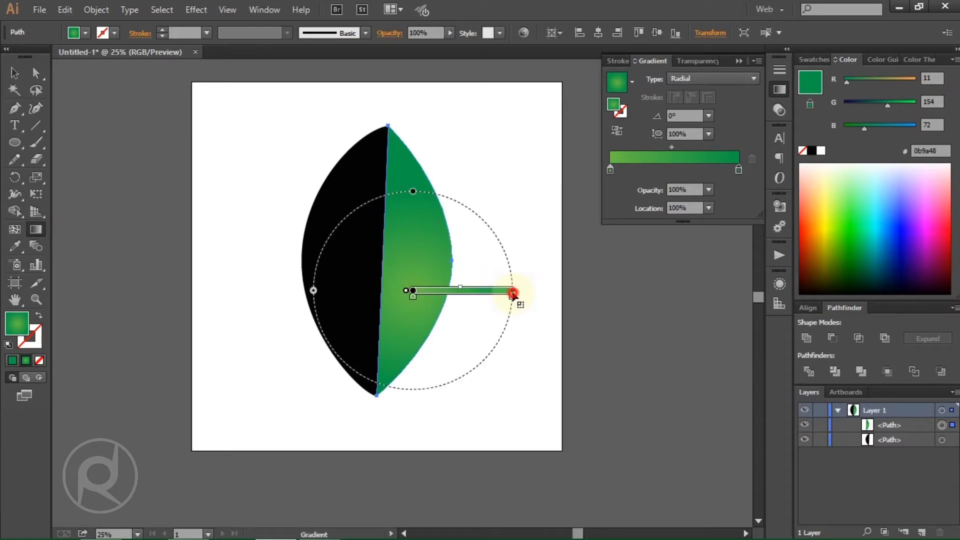
pyautogui.moveTo(512, 291); pyautogui.dragTo(500, 294)
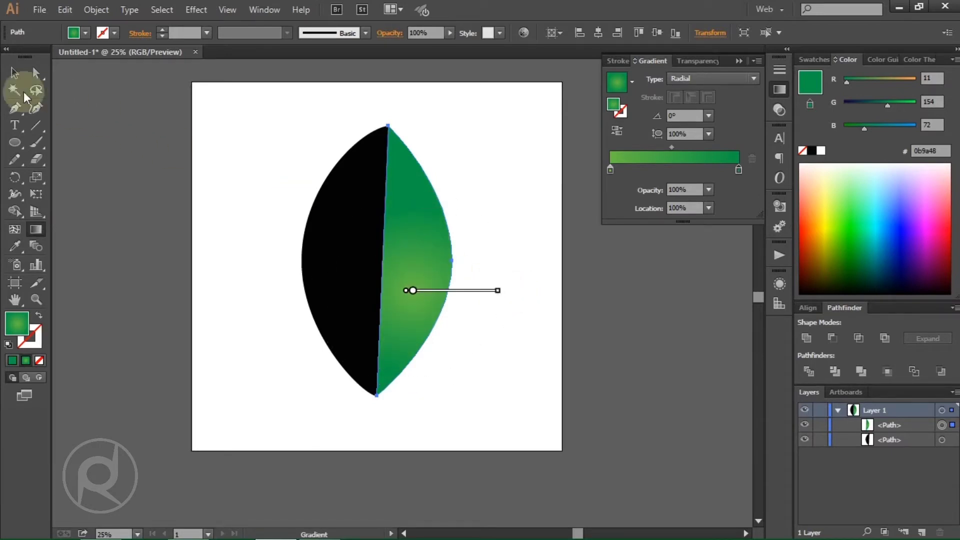
# Copy the right half's green radial gradient onto the black left half with the Eyedropper.
pyautogui.click(14, 73)
pyautogui.click(310, 247)
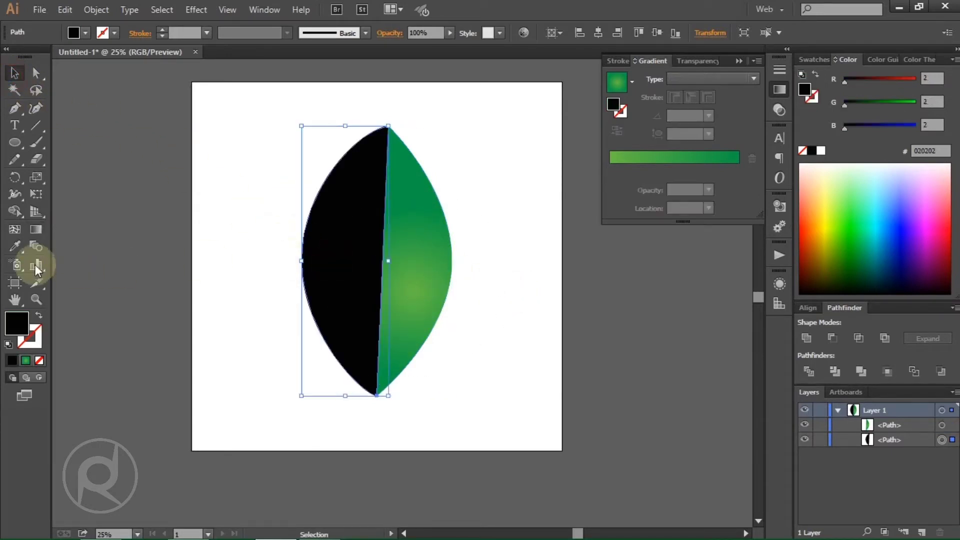
pyautogui.click(15, 246)
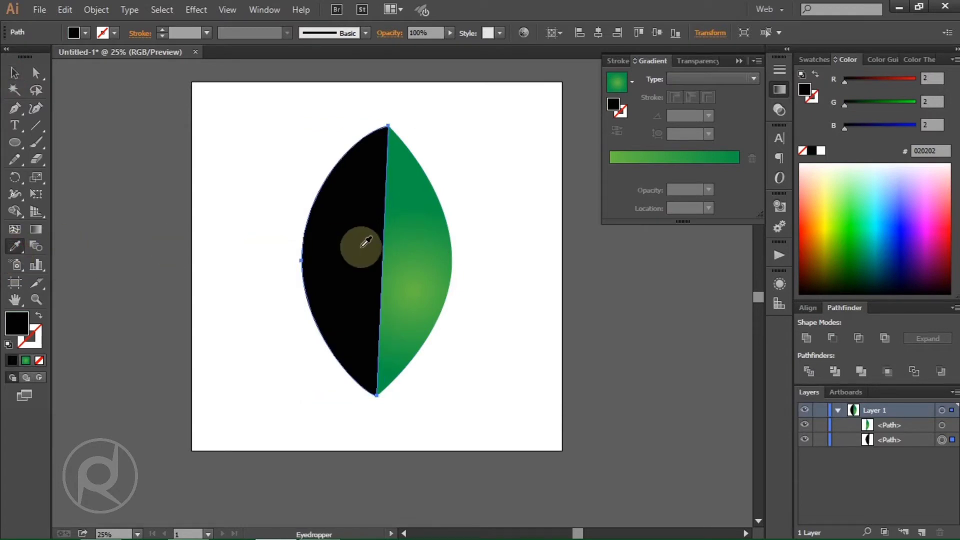
pyautogui.click(426, 260)
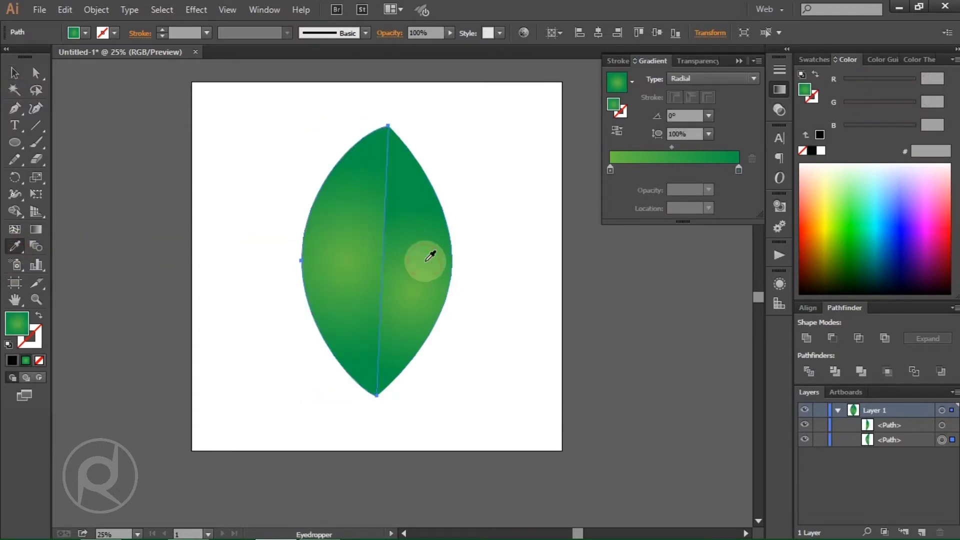
# Move the left half's gradient centre slightly higher, enlarge its radius, and deselect the leaf.
pyautogui.click(35, 229)
pyautogui.moveTo(345, 261); pyautogui.dragTo(345, 230)
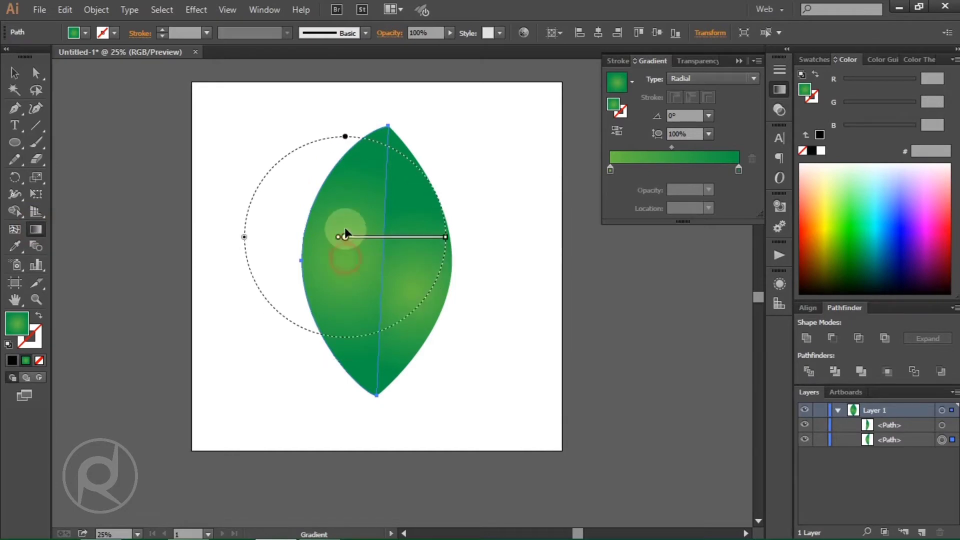
pyautogui.moveTo(443, 232); pyautogui.dragTo(483, 235)
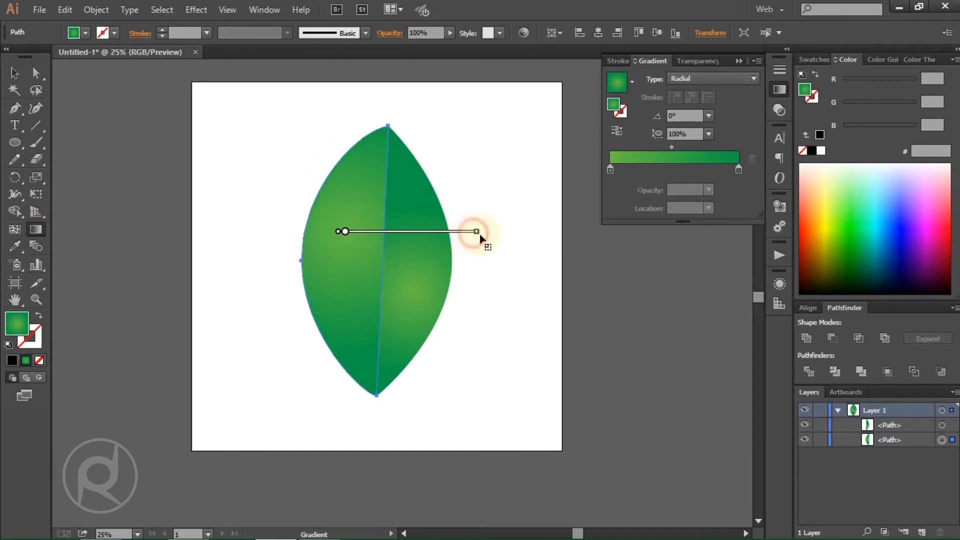
pyautogui.click(15, 72)
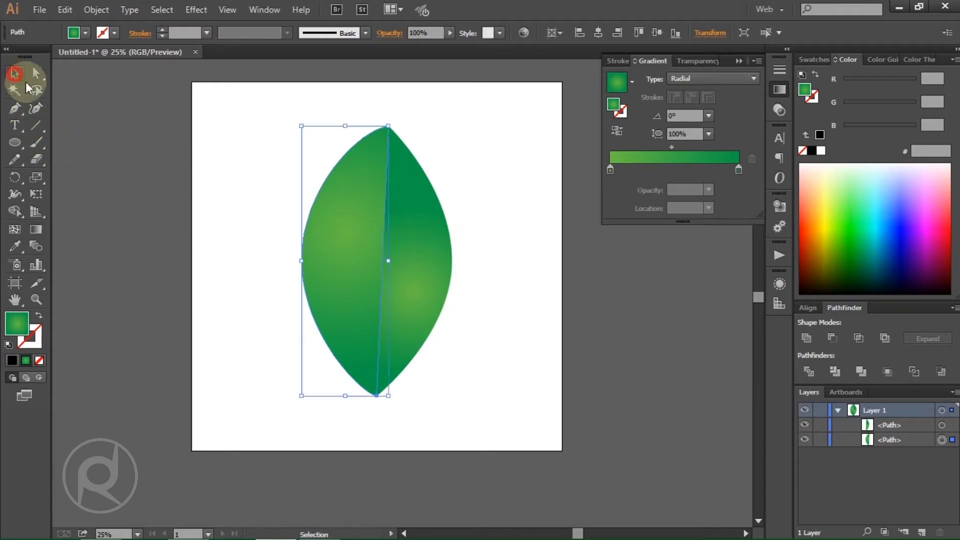
pyautogui.click(157, 193)
pyautogui.click(736, 61)
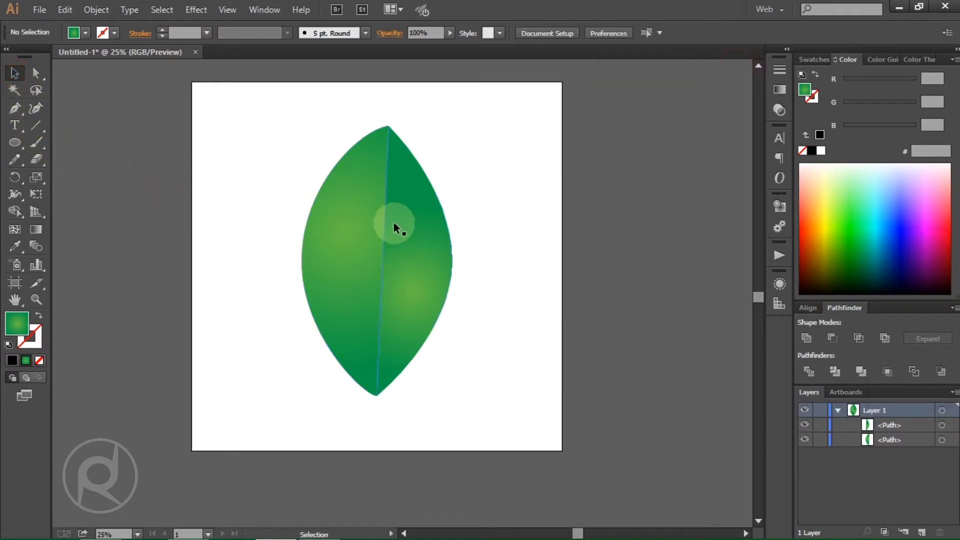
# Draw a curved Pen path from the artboard's top edge above the leaf down to the leaf's bottom tip.
pyautogui.scroll(1, 394, 222)
pyautogui.scroll(-1, 209, 205)
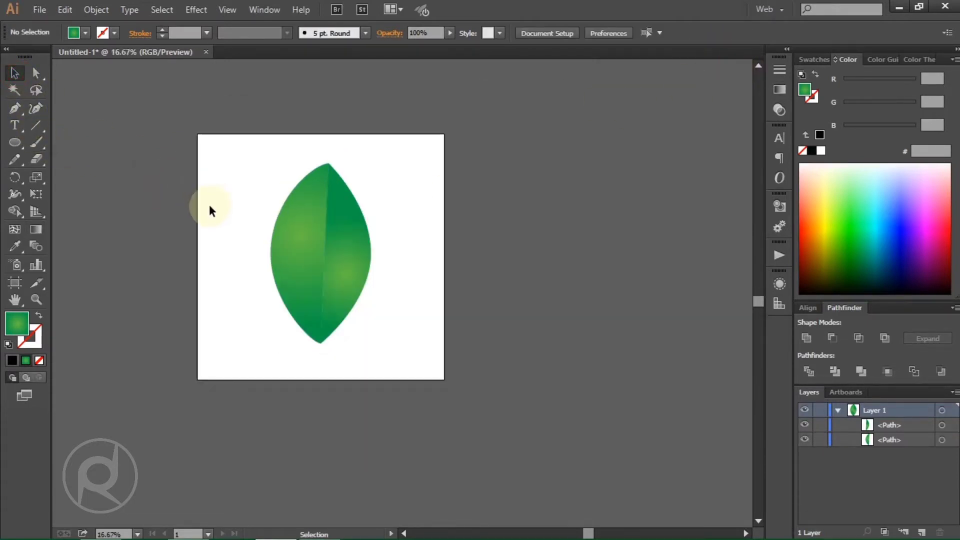
pyautogui.scroll(1, 209, 205)
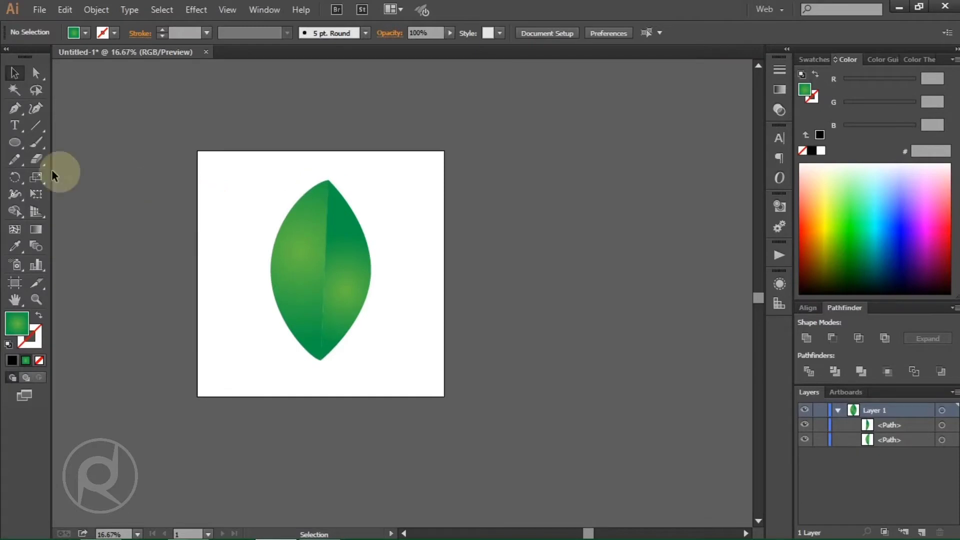
pyautogui.click(15, 109)
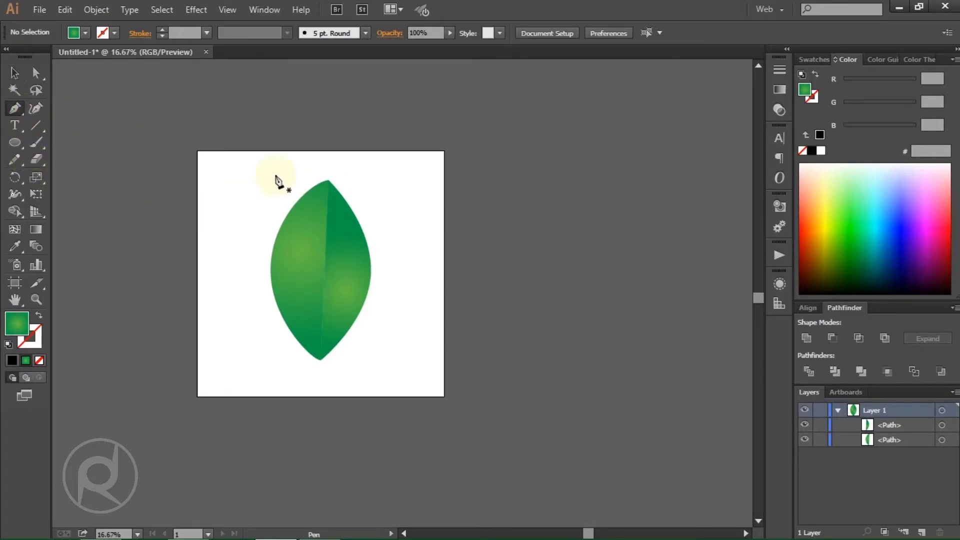
pyautogui.click(338, 150)
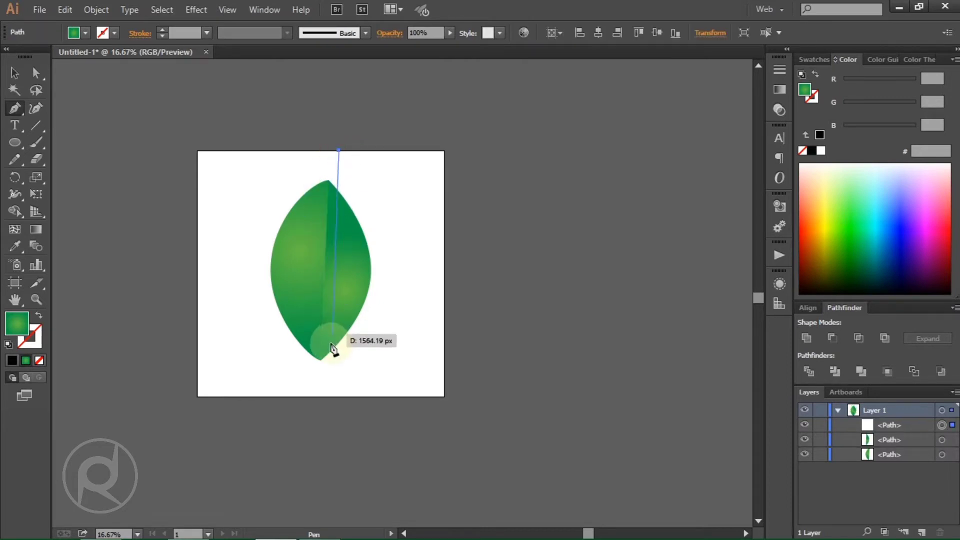
pyautogui.moveTo(321, 360); pyautogui.dragTo(317, 518)
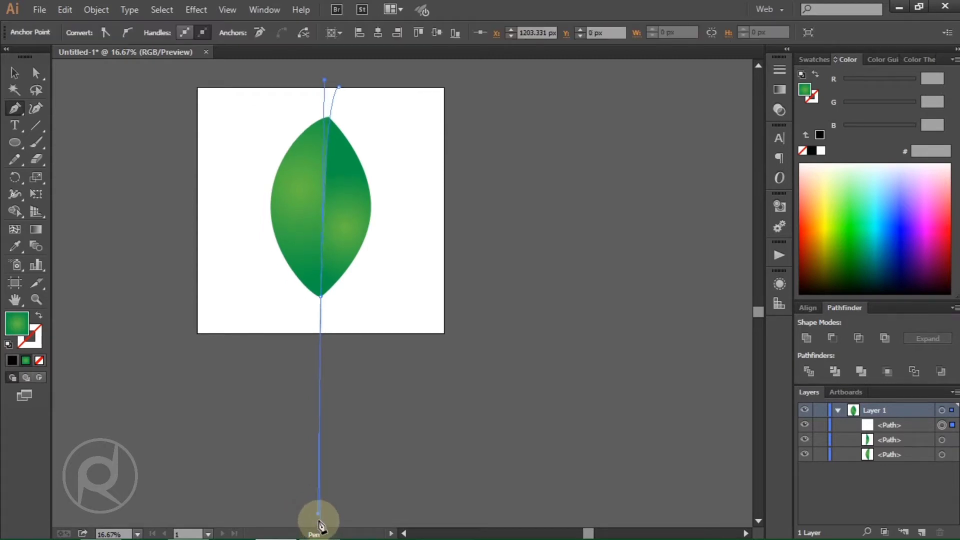
# Swap the curved path's fill and stroke so it has no fill and a green gradient stroke.
pyautogui.click(22, 76)
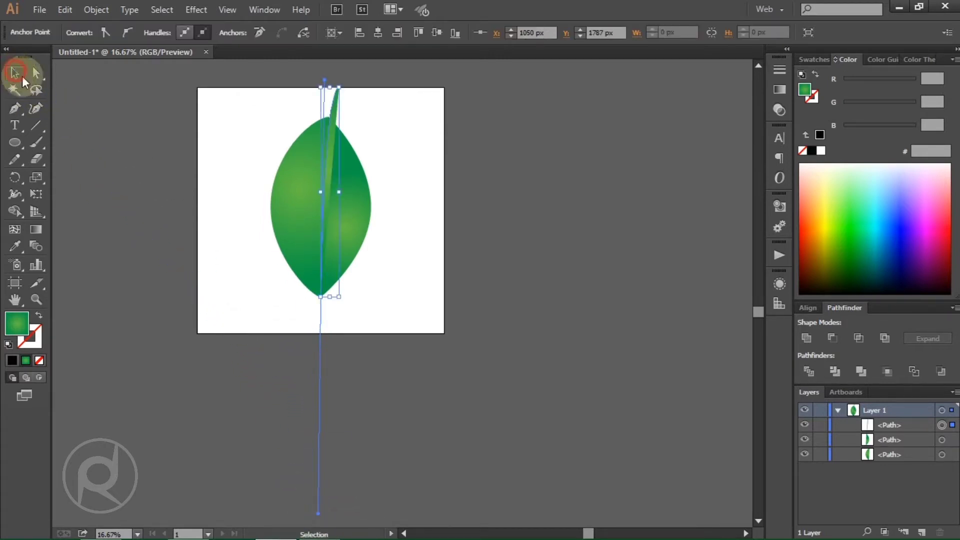
pyautogui.click(39, 317)
pyautogui.click(41, 336)
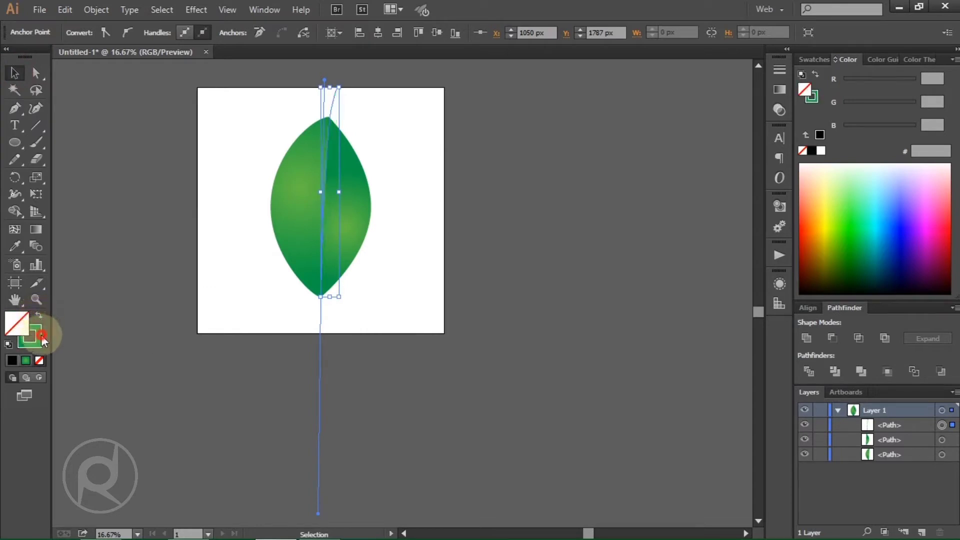
pyautogui.scroll(3, 153, 184)
pyautogui.click(138, 128)
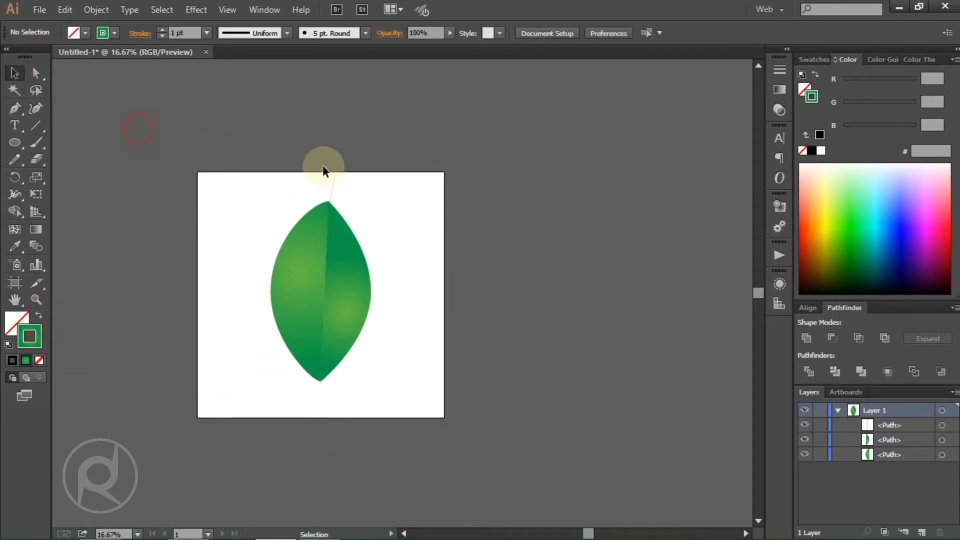
# Set the curved stem path's stroke weight to 40 pt.
pyautogui.scroll(1, 317, 161)
pyautogui.moveTo(300, 165); pyautogui.dragTo(373, 228)
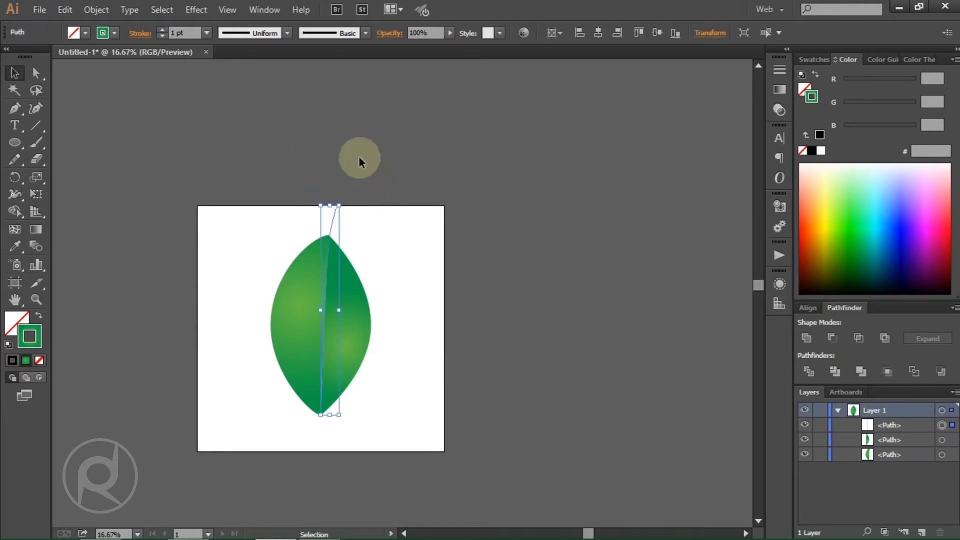
pyautogui.click(207, 33)
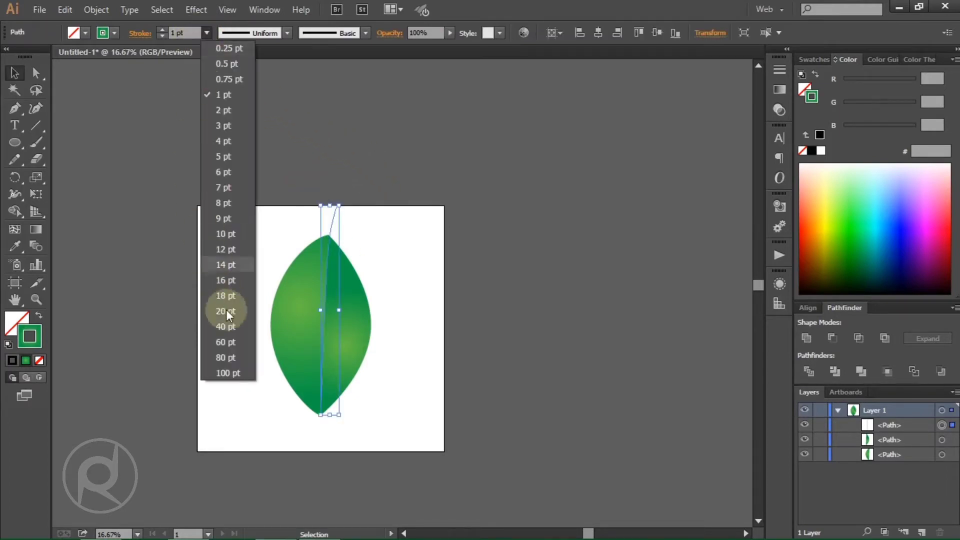
pyautogui.click(234, 327)
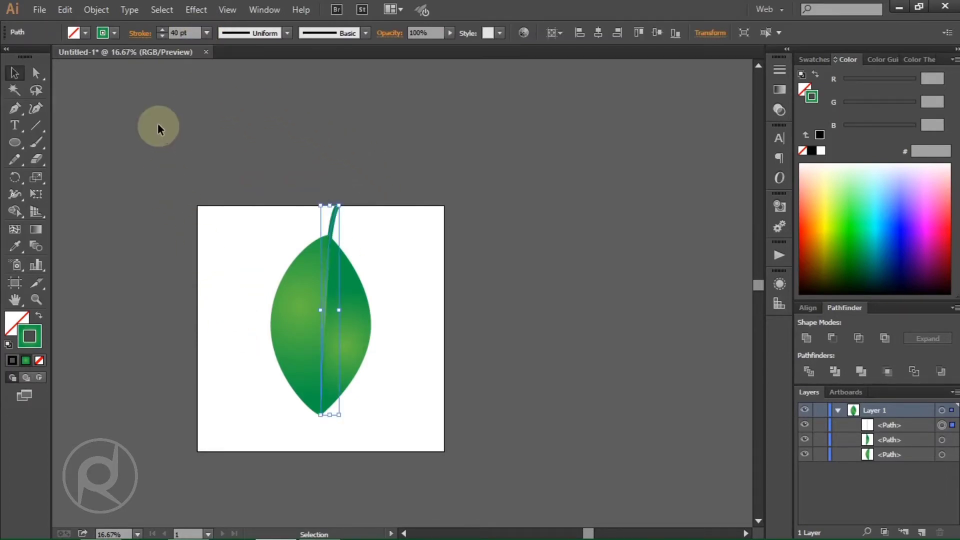
pyautogui.scroll(1, 341, 240)
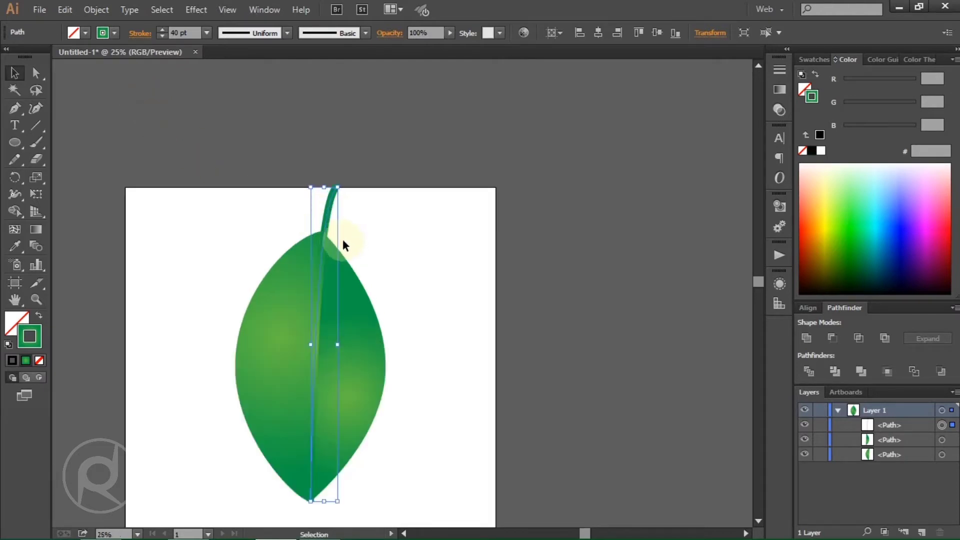
pyautogui.scroll(-2, 350, 232)
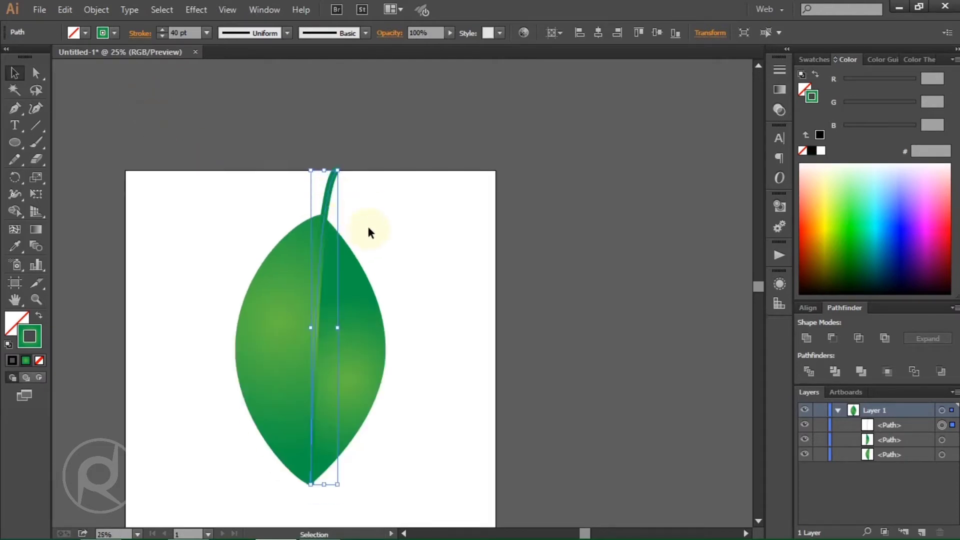
# Apply the triangular width profile that tapers to a point to the curved stem's stroke and deselect it.
pyautogui.click(287, 34)
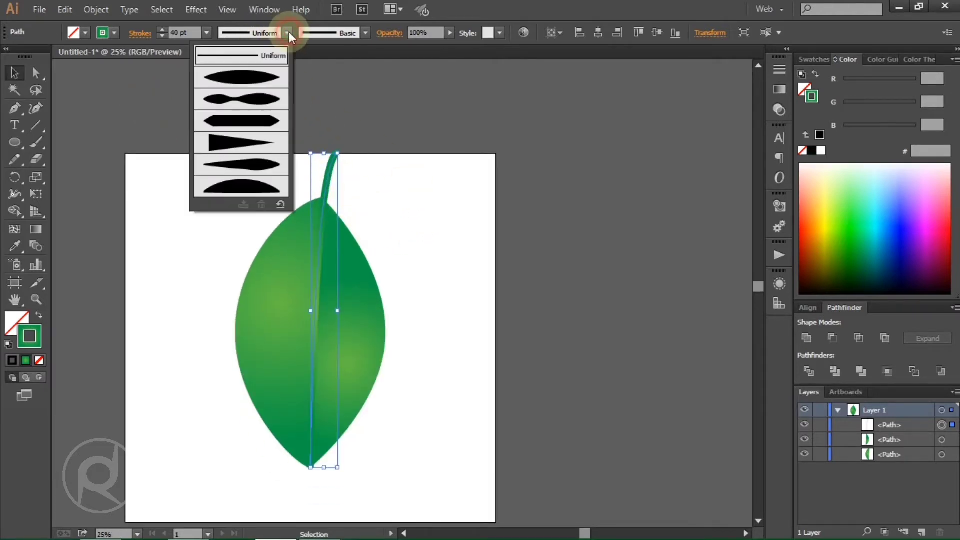
pyautogui.click(253, 143)
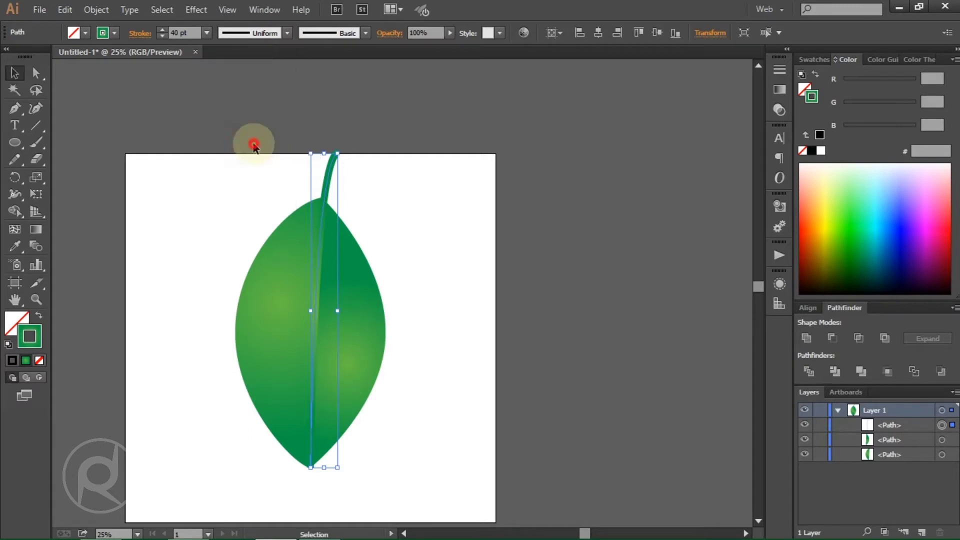
pyautogui.click(430, 263)
pyautogui.scroll(-3, 372, 165)
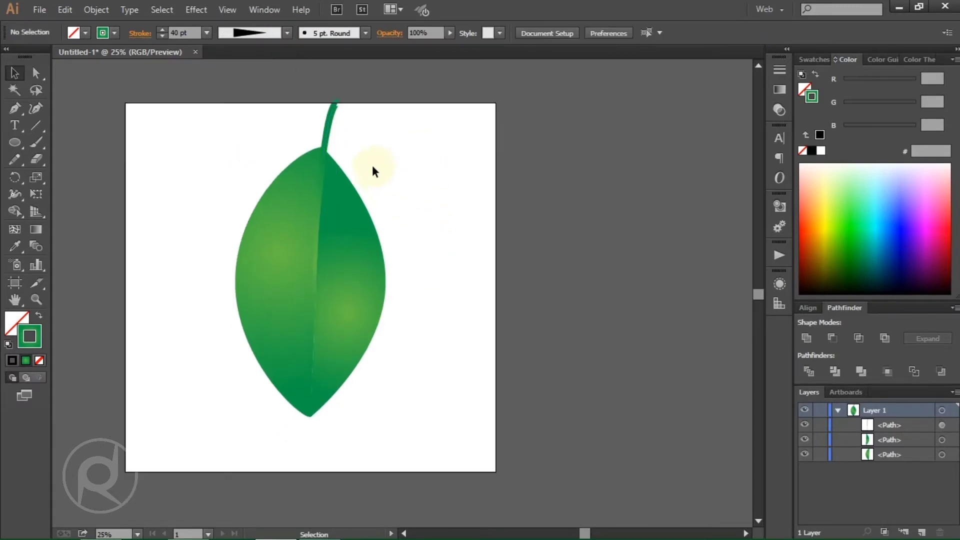
# Rotate the stem path very slightly counter-clockwise and deselect it.
pyautogui.click(328, 128)
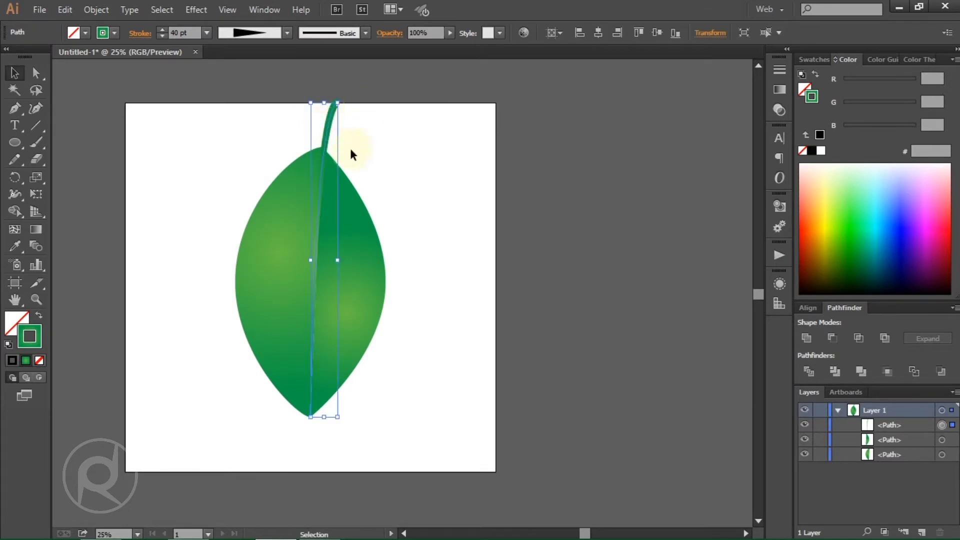
pyautogui.scroll(1, 332, 168)
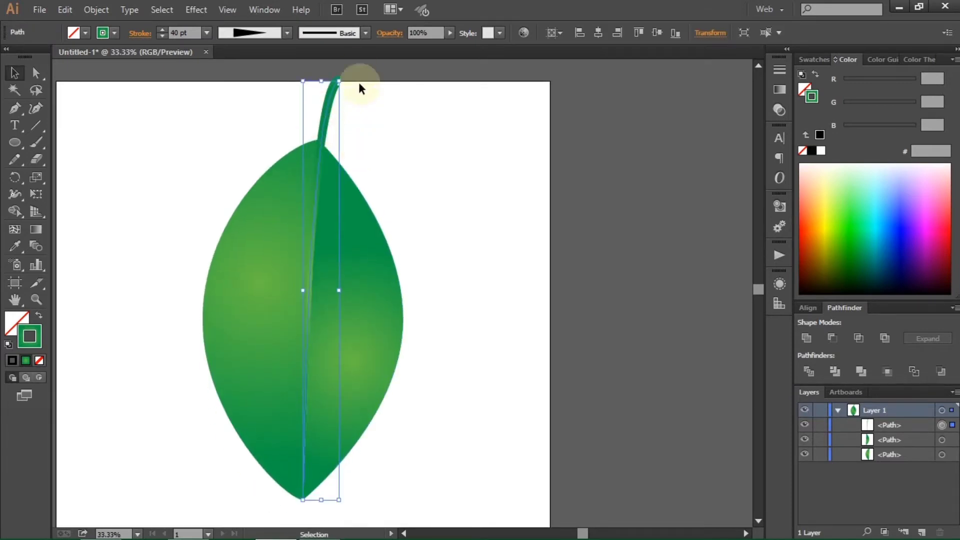
pyautogui.moveTo(344, 74); pyautogui.dragTo(343, 72)
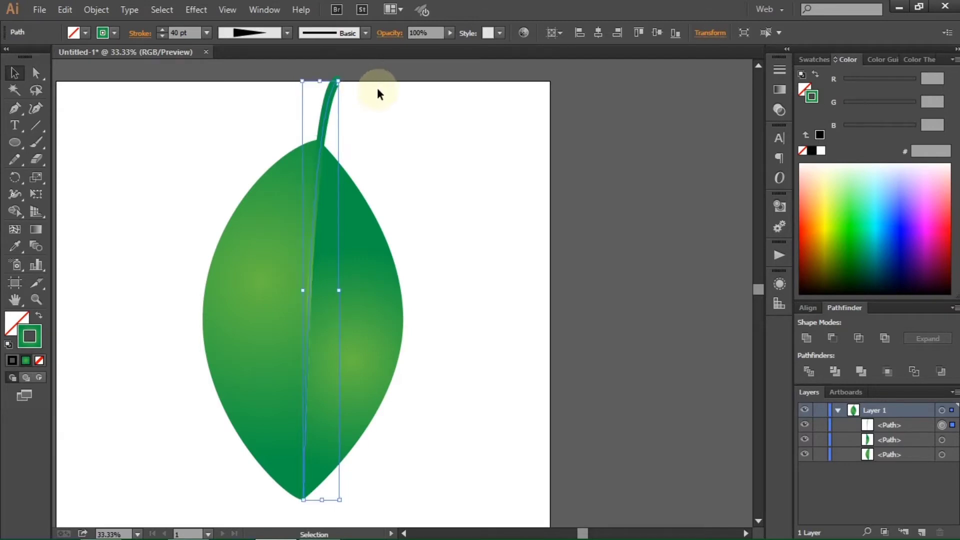
pyautogui.click(433, 153)
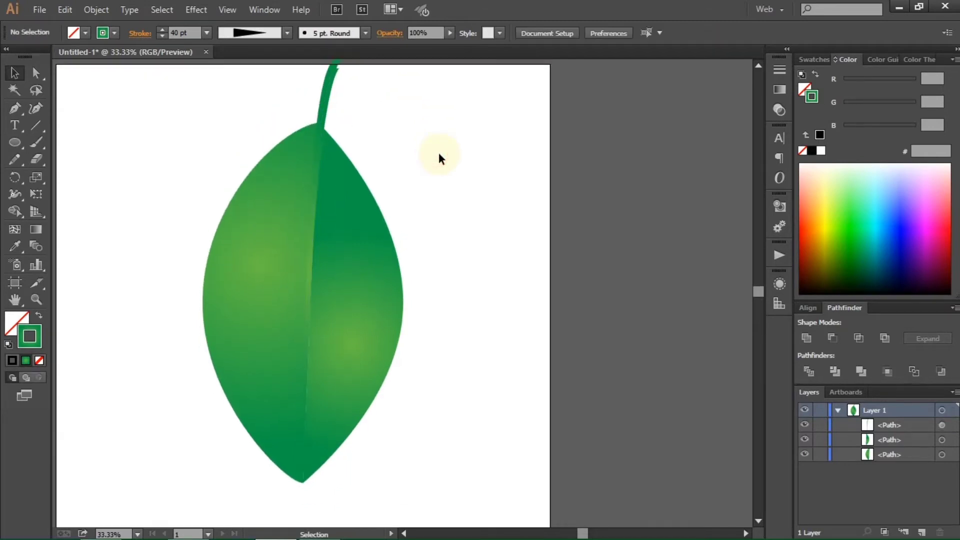
# Expand the appearance of the tapered stem stroke into a filled shape and deselect it.
pyautogui.click(331, 101)
pyautogui.click(96, 10)
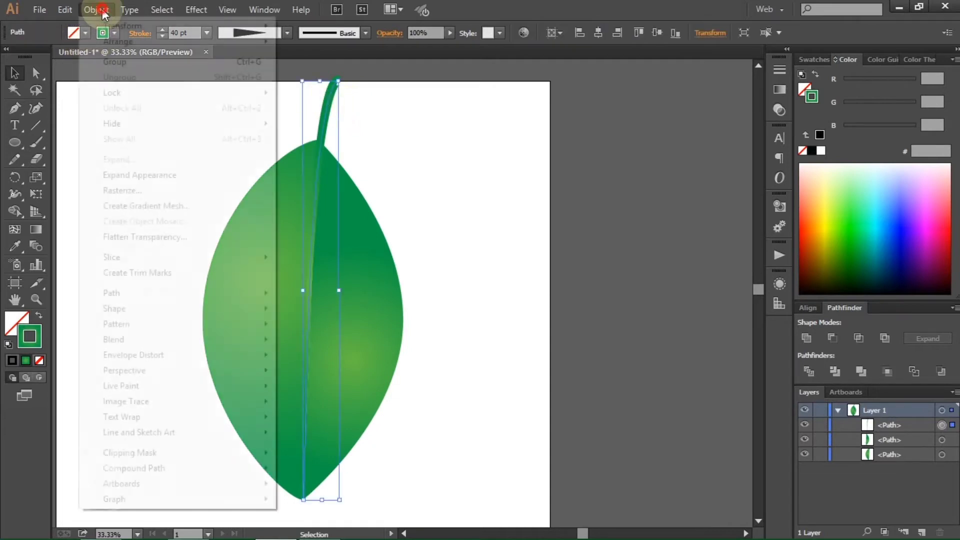
pyautogui.click(133, 174)
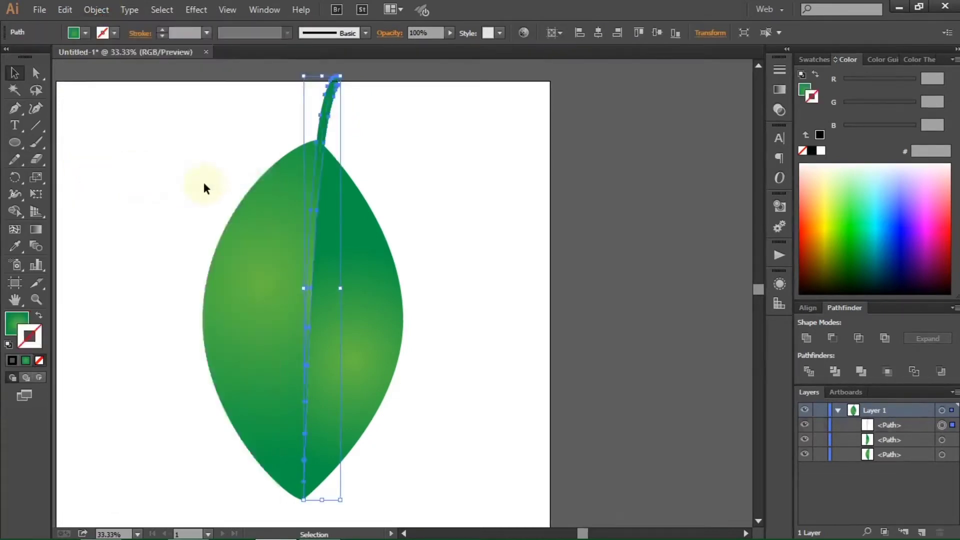
pyautogui.click(509, 261)
# Draw a small rectangle covering the uneven upper end of the stem, just above the artboard's top edge.
pyautogui.scroll(2, 434, 214)
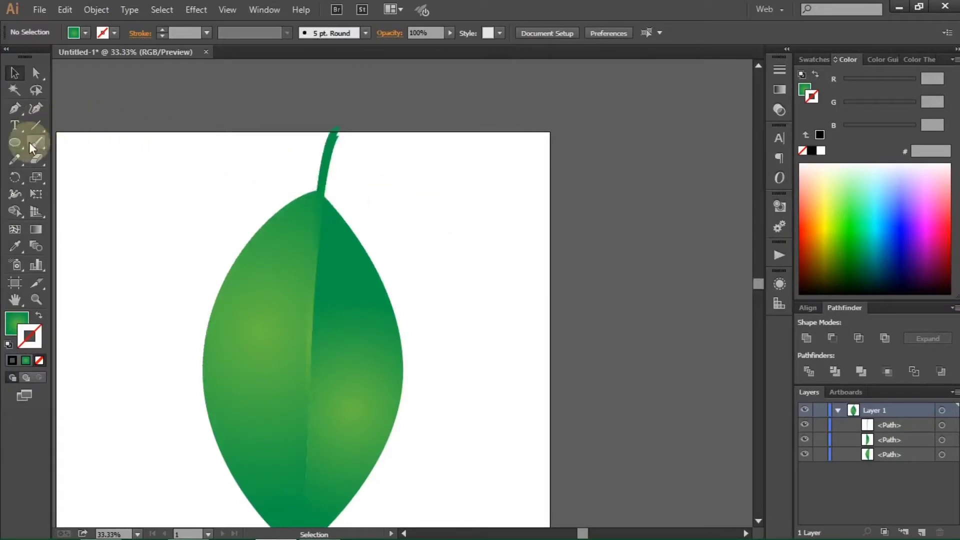
pyautogui.moveTo(29, 142); pyautogui.dragTo(54, 142)
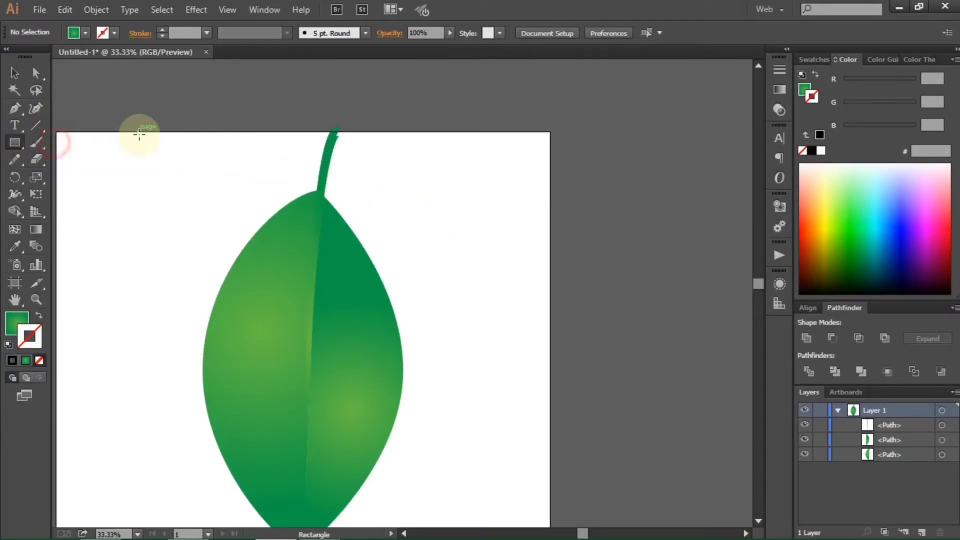
pyautogui.moveTo(320, 93); pyautogui.dragTo(375, 136)
pyautogui.click(14, 73)
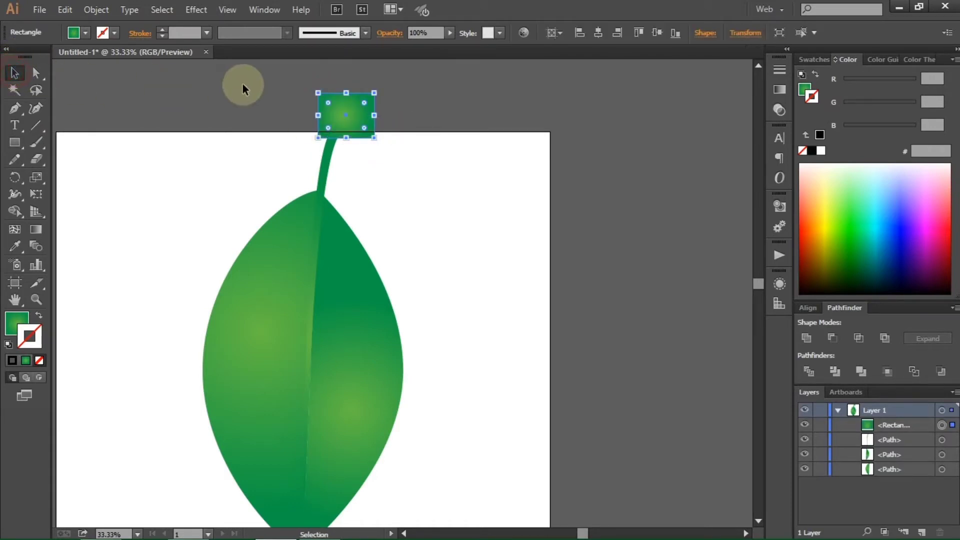
# Subtract the rectangle from the stem with Minus Front to trim its upper end flat.
pyautogui.moveTo(264, 84); pyautogui.dragTo(418, 146)
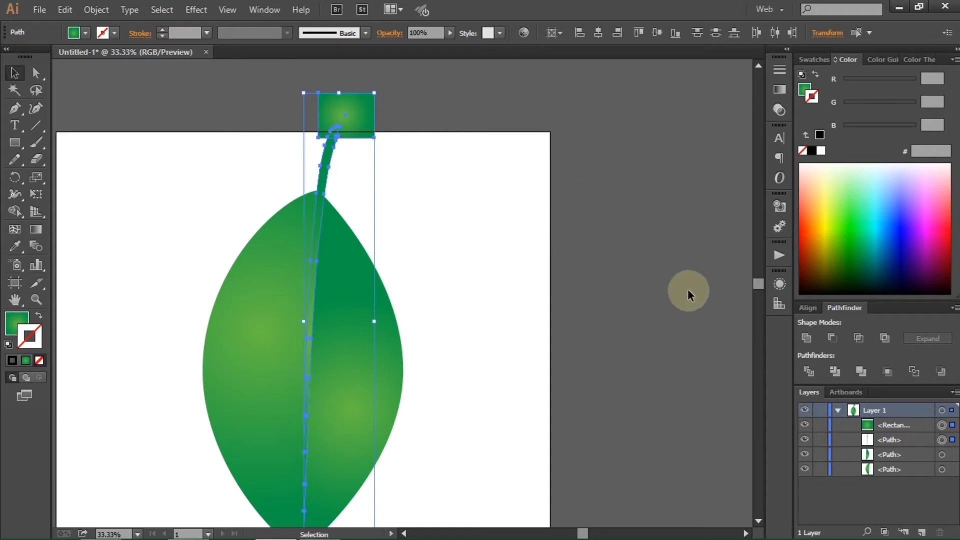
pyautogui.click(833, 339)
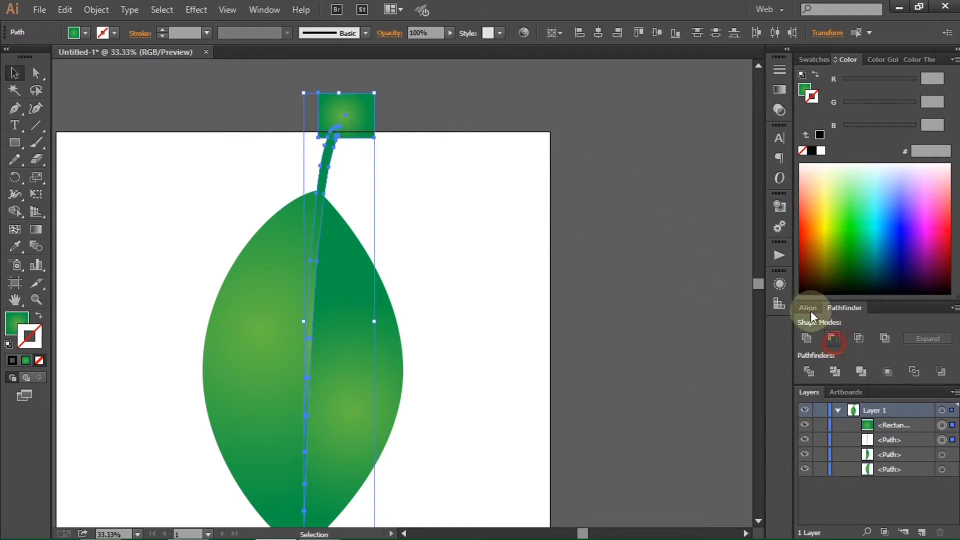
pyautogui.click(476, 200)
# Group the stem with both leaf halves and lock the group.
pyautogui.scroll(-3, 474, 197)
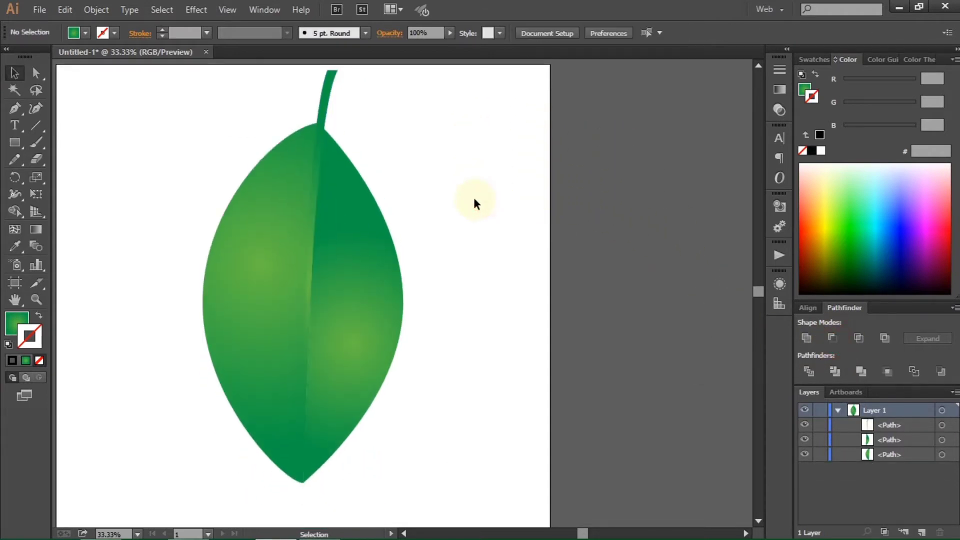
pyautogui.moveTo(236, 100); pyautogui.dragTo(457, 389)
pyautogui.rightClick(493, 160)
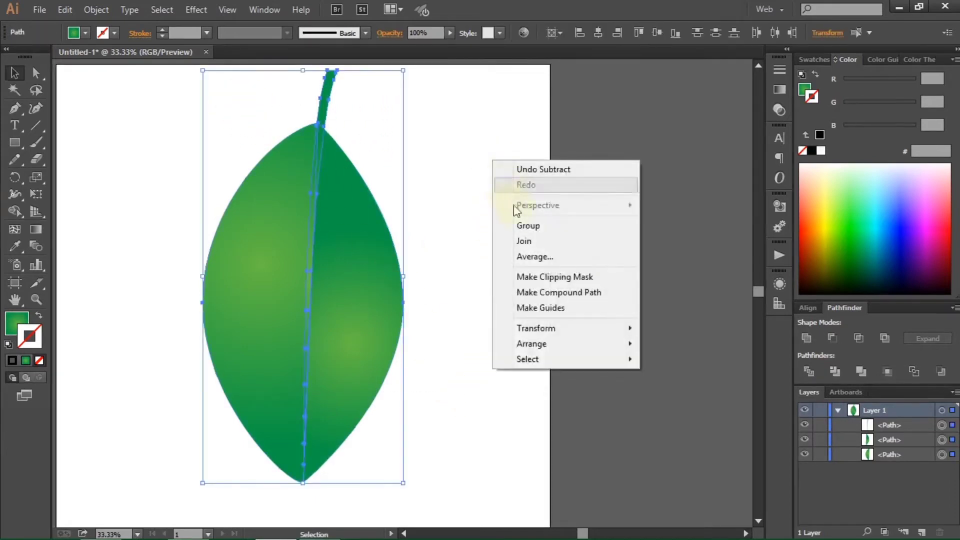
pyautogui.click(524, 226)
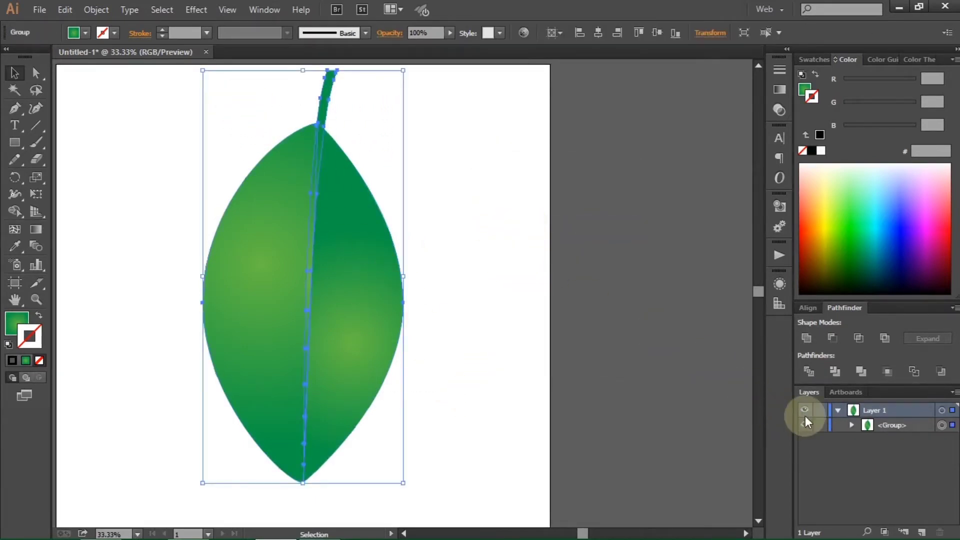
pyautogui.click(822, 425)
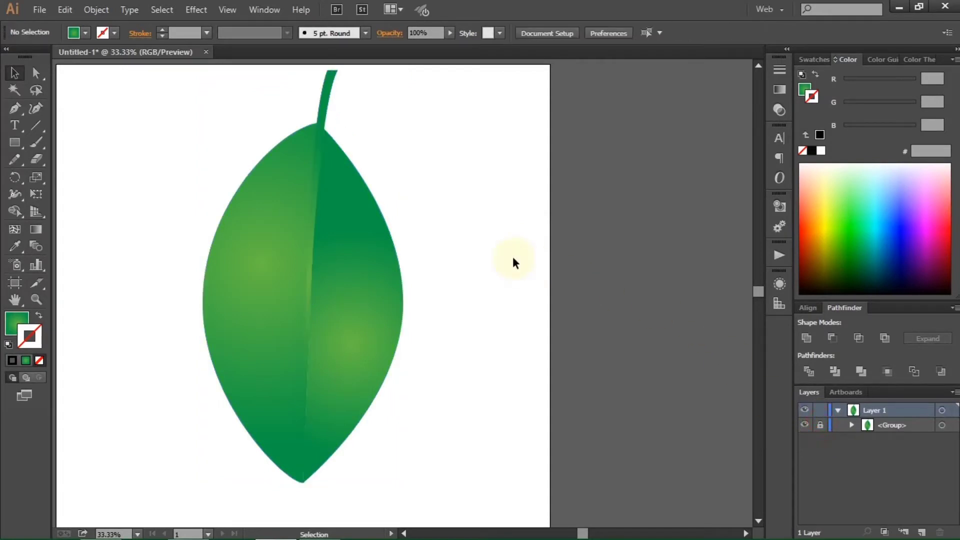
# Draw an S-curved Pen path with no fill and a green gradient stroke from the upper stem toward the leaf's right edge.
pyautogui.scroll(1, 475, 235)
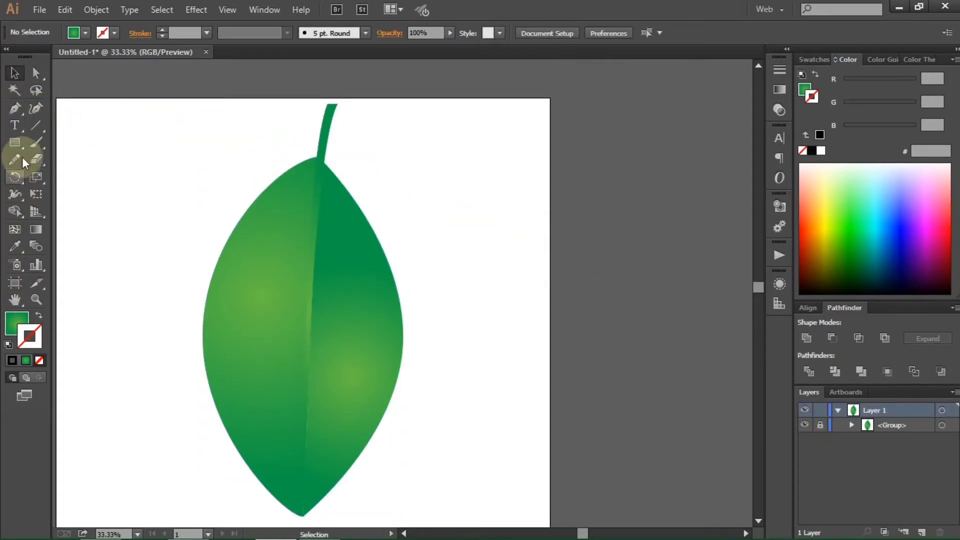
pyautogui.click(15, 108)
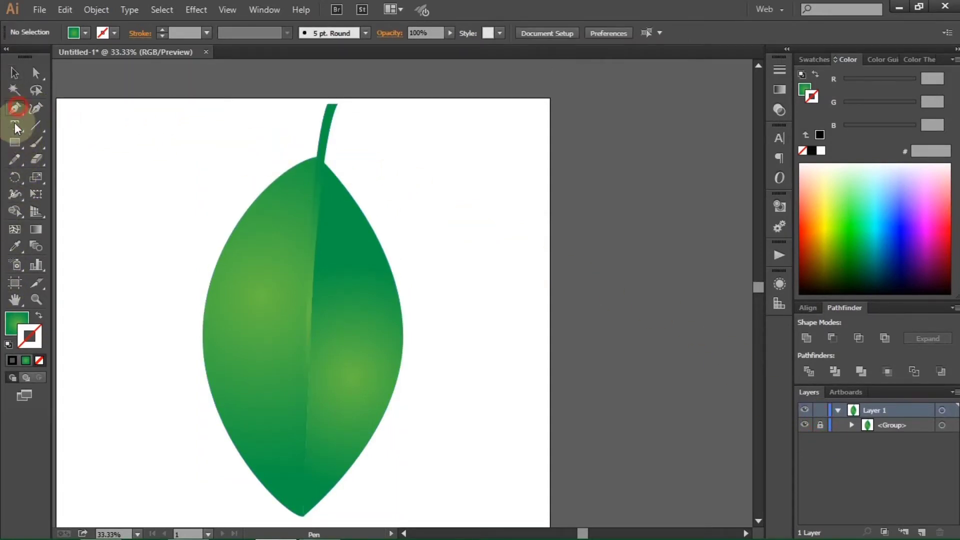
pyautogui.click(40, 316)
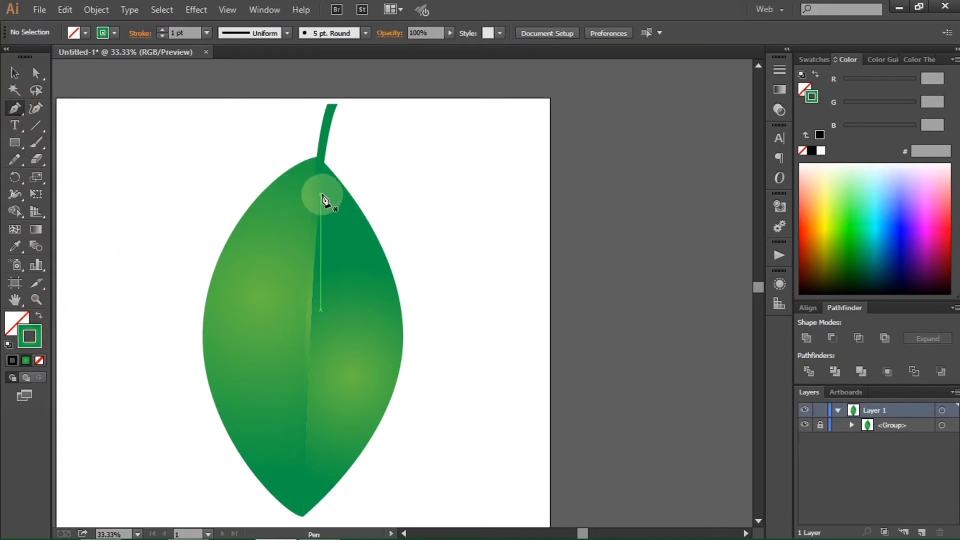
pyautogui.moveTo(317, 193); pyautogui.dragTo(369, 243)
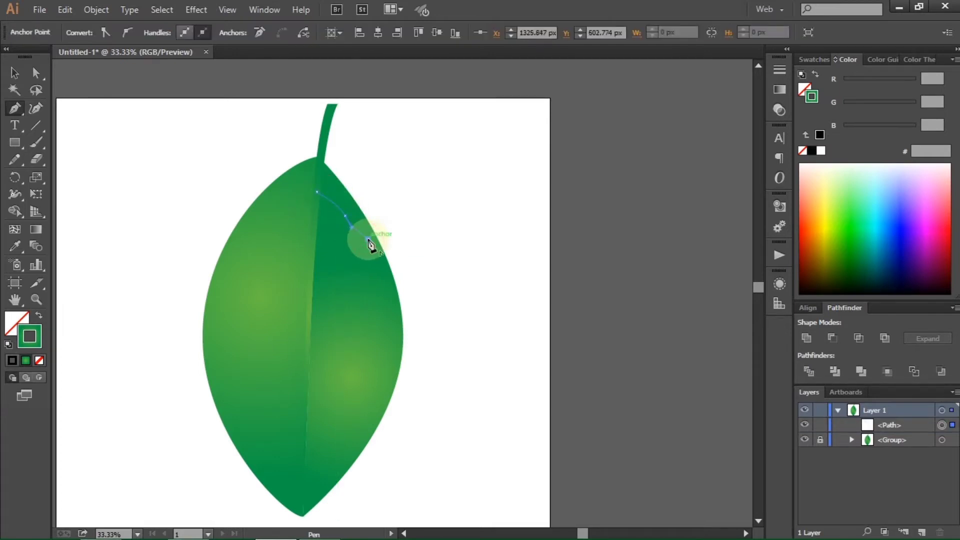
pyautogui.click(14, 73)
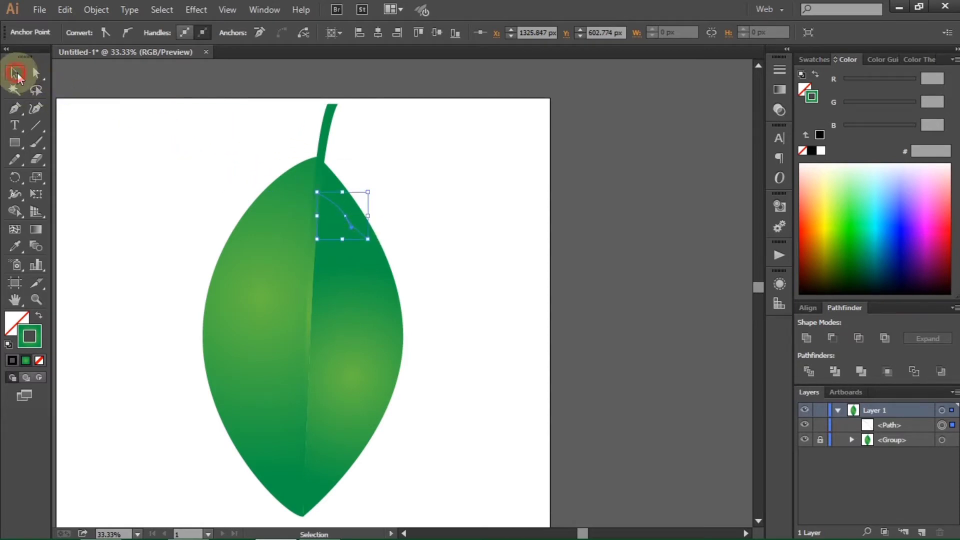
pyautogui.click(88, 302)
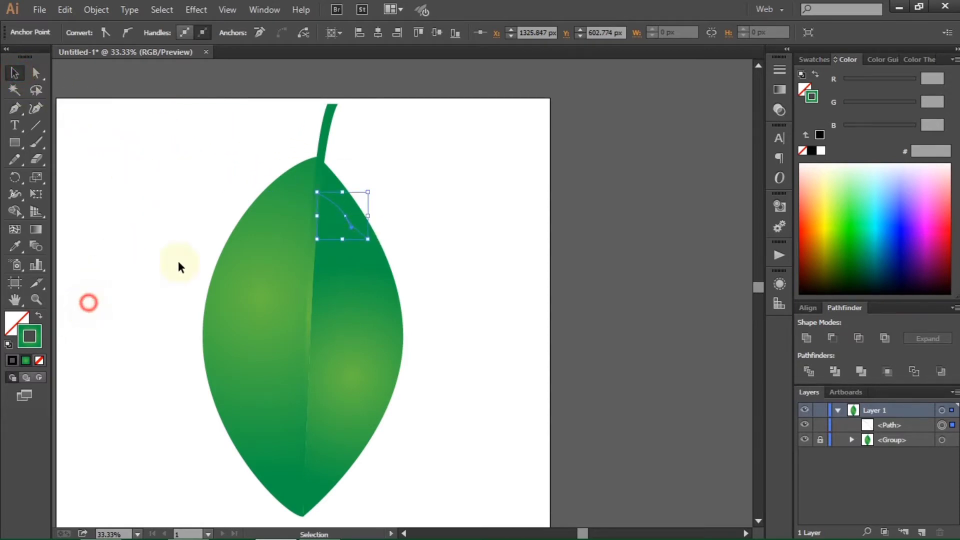
# Set the curved vein path's stroke weight to 20 pt and apply the triangular tapering width profile.
pyautogui.click(347, 219)
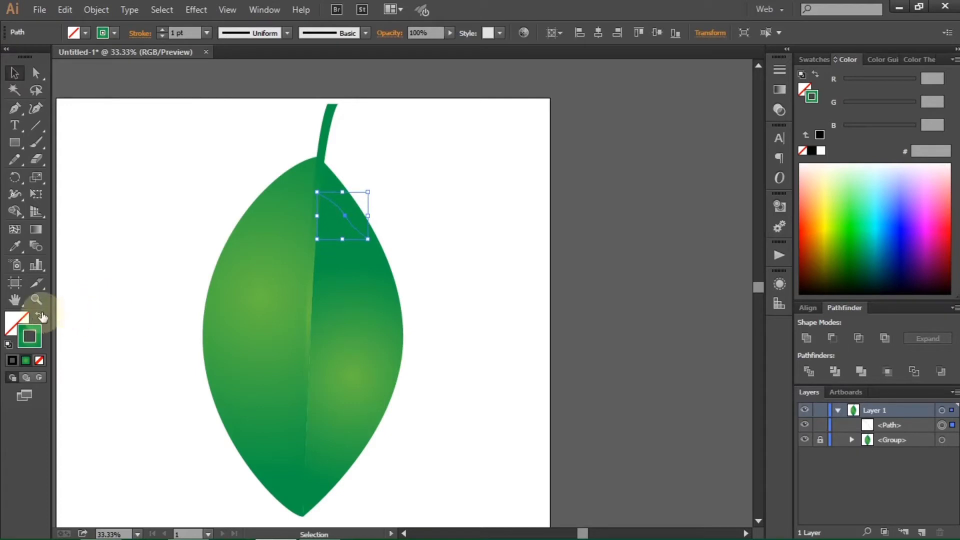
pyautogui.click(209, 34)
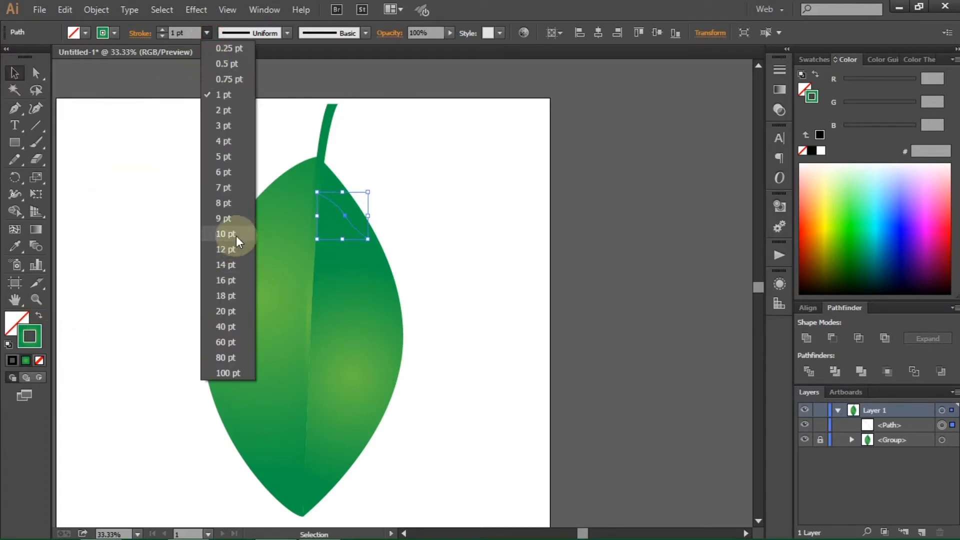
pyautogui.click(235, 307)
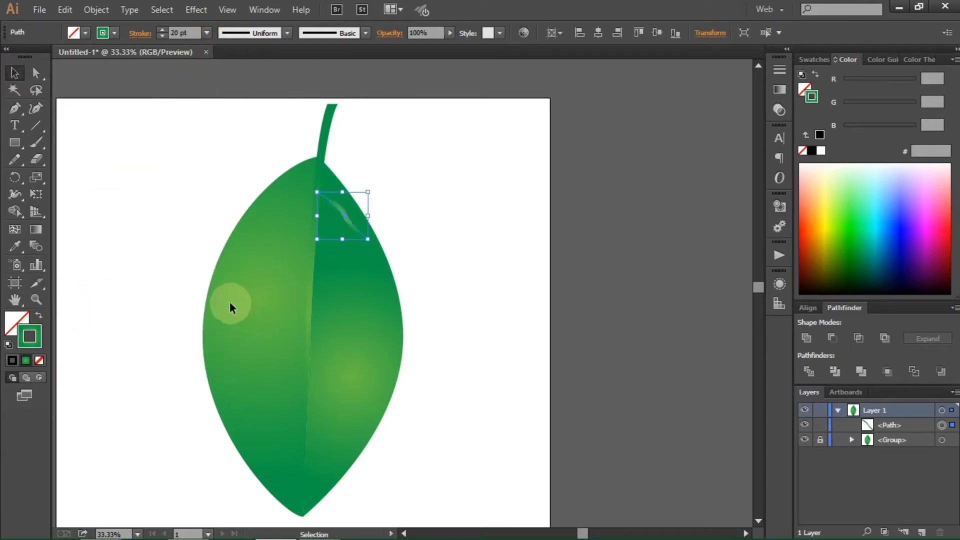
pyautogui.click(287, 33)
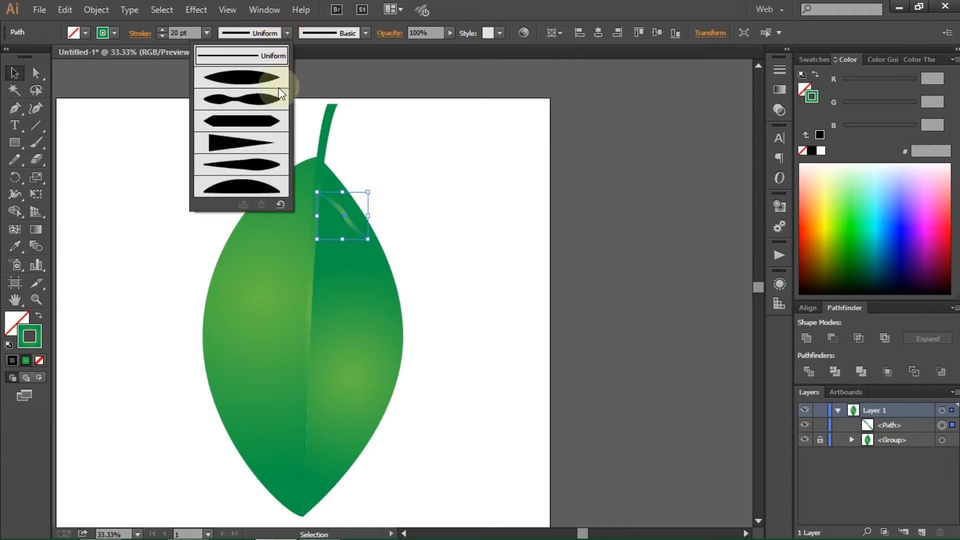
pyautogui.click(259, 143)
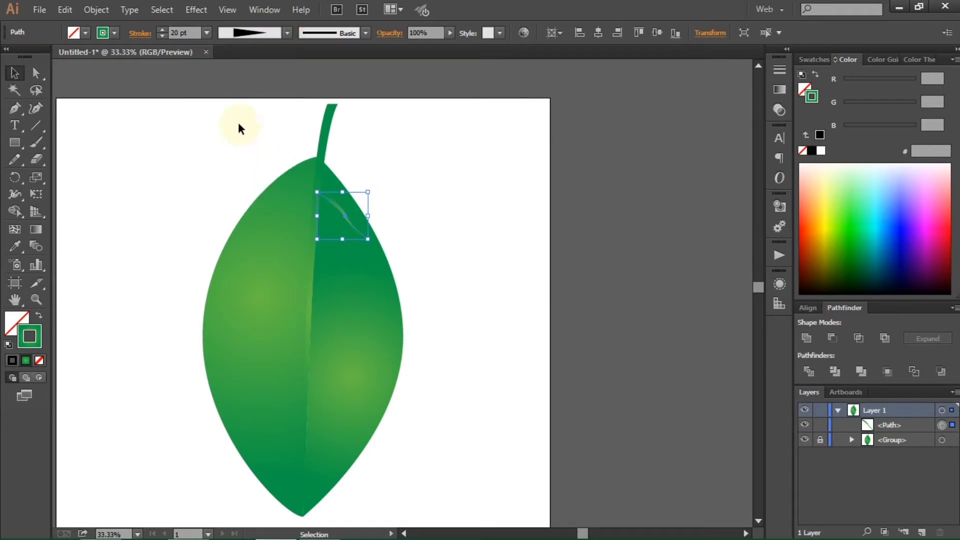
# Make the dark green end stop of the vein's gradient the Color Guide base colour and deselect the vein.
pyautogui.click(781, 88)
pyautogui.click(739, 170)
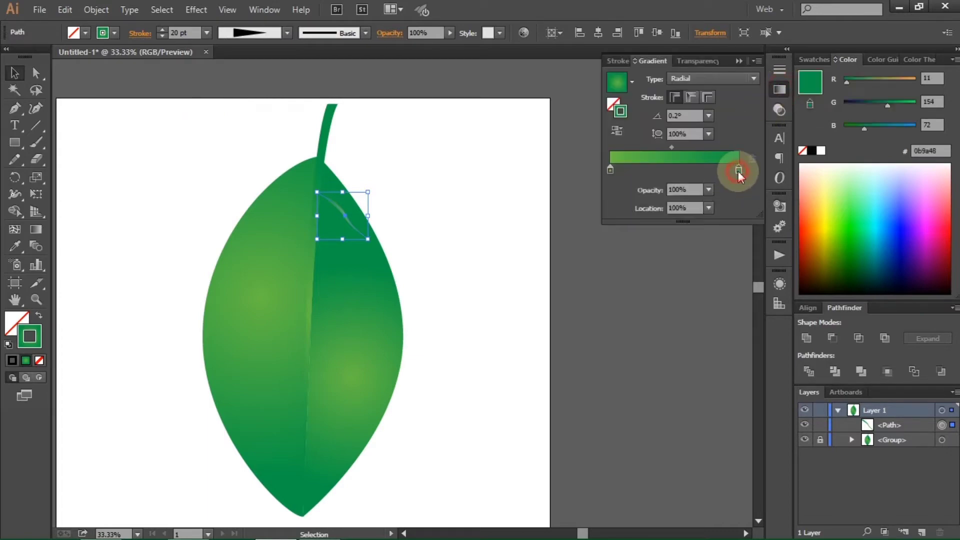
pyautogui.click(875, 58)
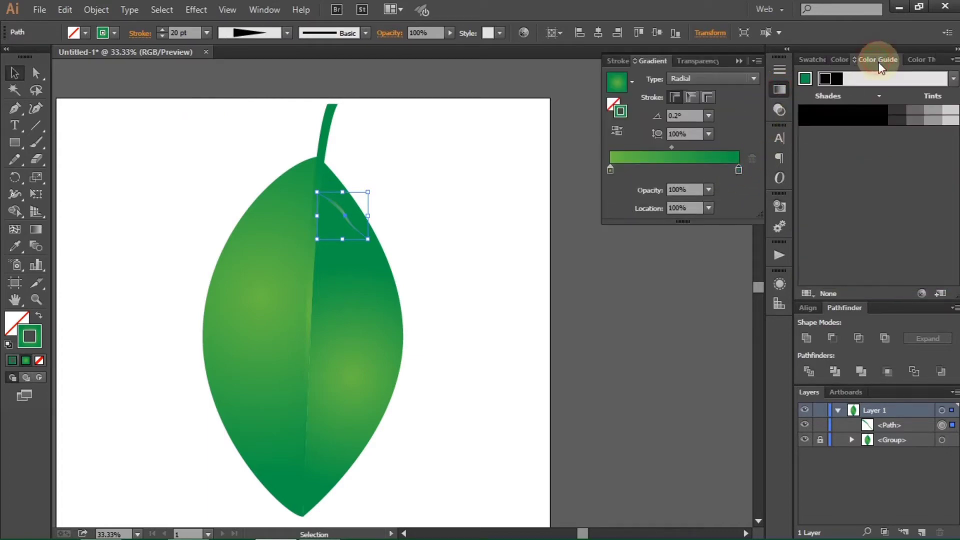
pyautogui.click(805, 79)
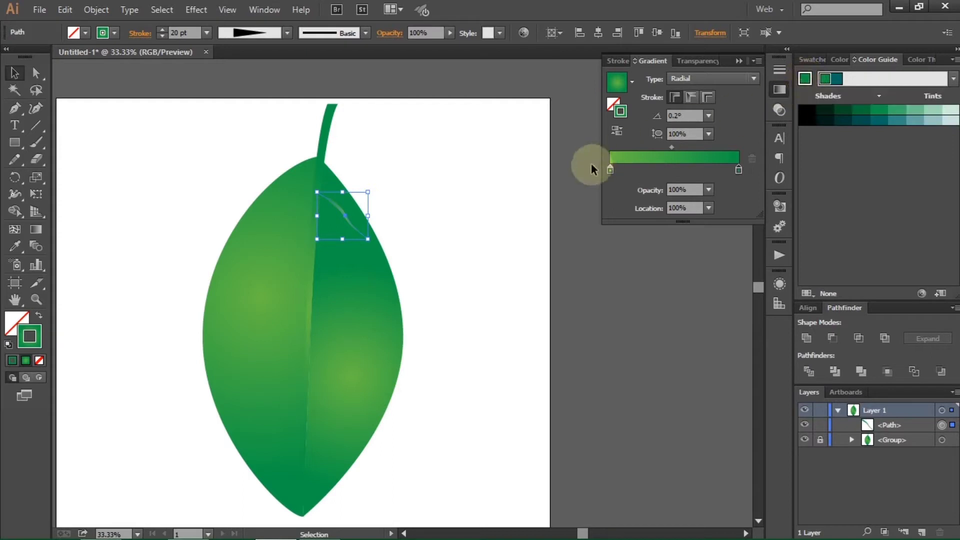
pyautogui.click(494, 146)
# Recolour the vein's stroke with the solid dark green base shade from the Color Guide and deselect it.
pyautogui.scroll(1, 395, 215)
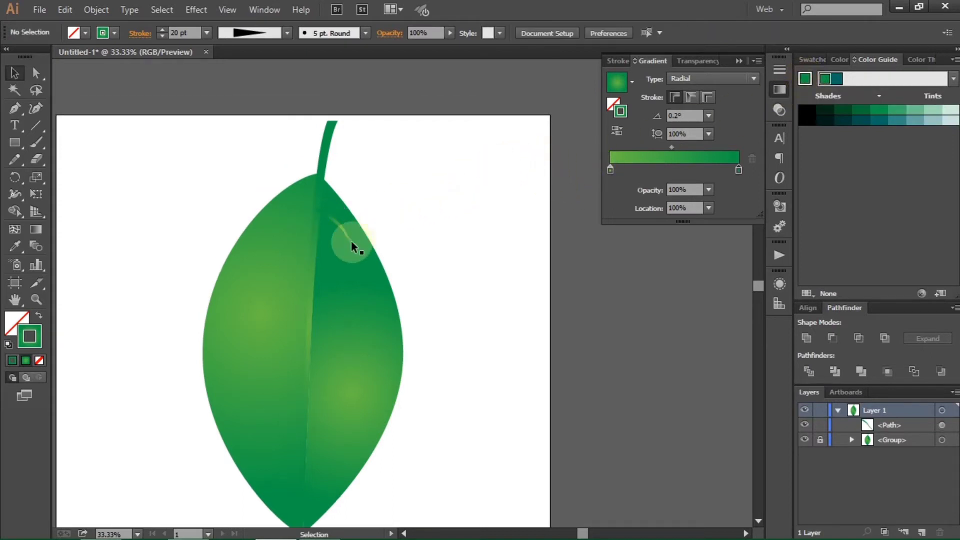
pyautogui.click(348, 239)
pyautogui.click(879, 109)
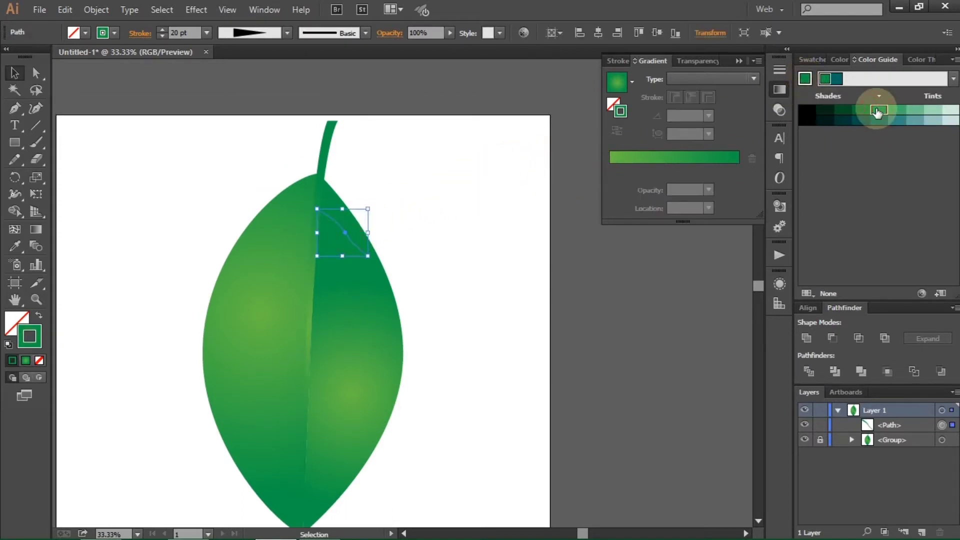
pyautogui.click(476, 161)
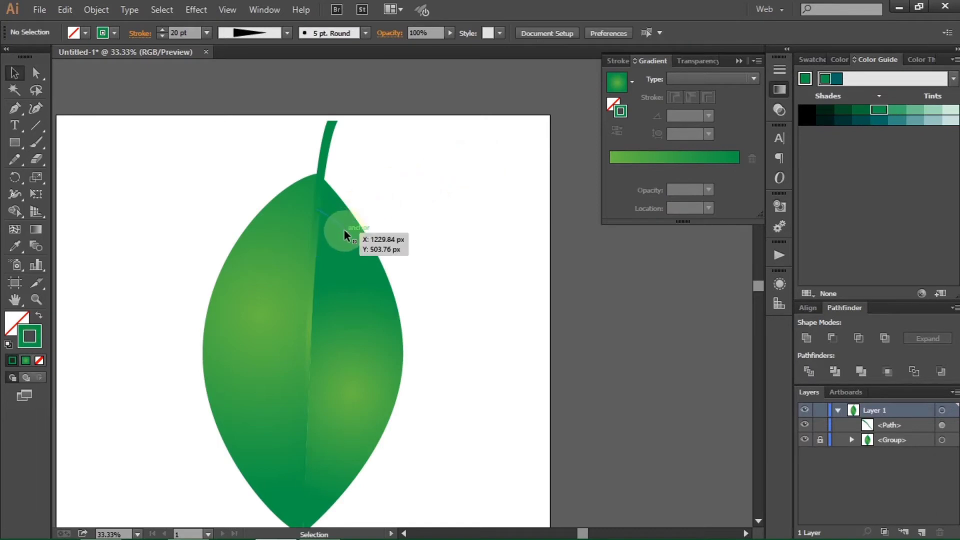
# Expand the vein's appearance into a filled shape, set its blend mode to Overlay and deselect it.
pyautogui.click(344, 230)
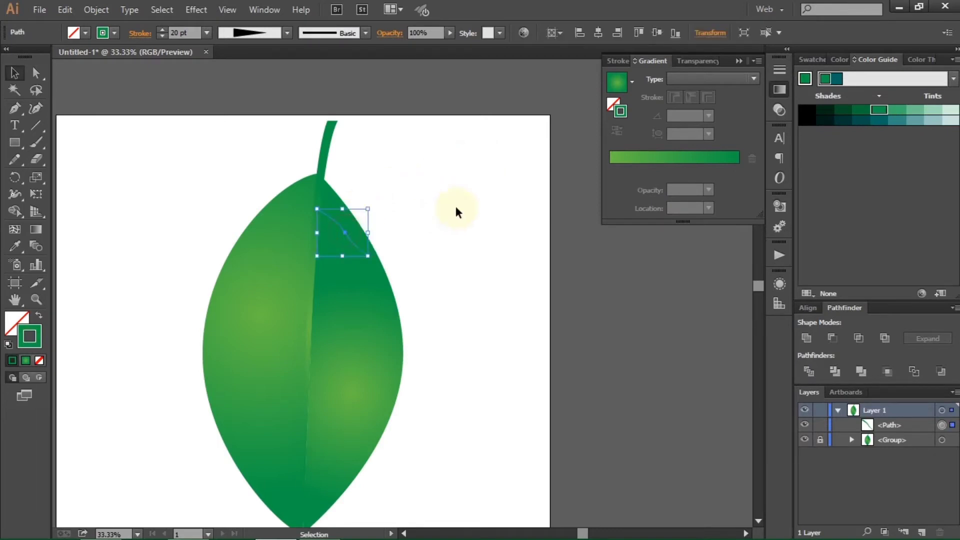
pyautogui.click(97, 10)
pyautogui.click(153, 175)
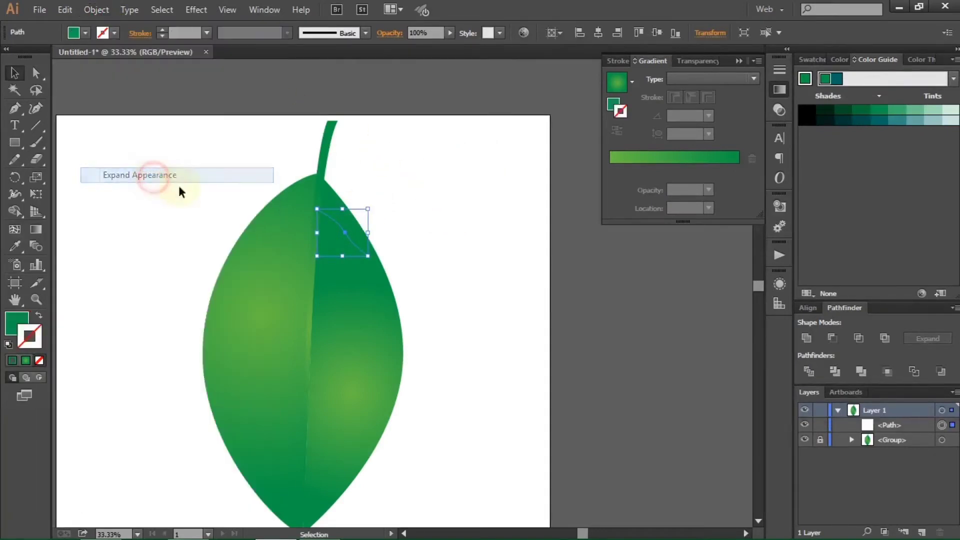
pyautogui.click(704, 61)
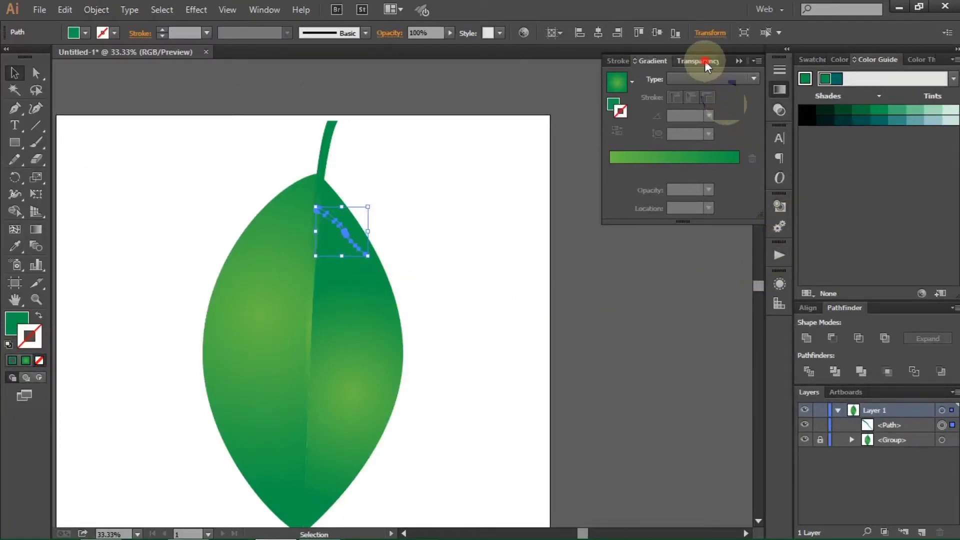
pyautogui.click(625, 79)
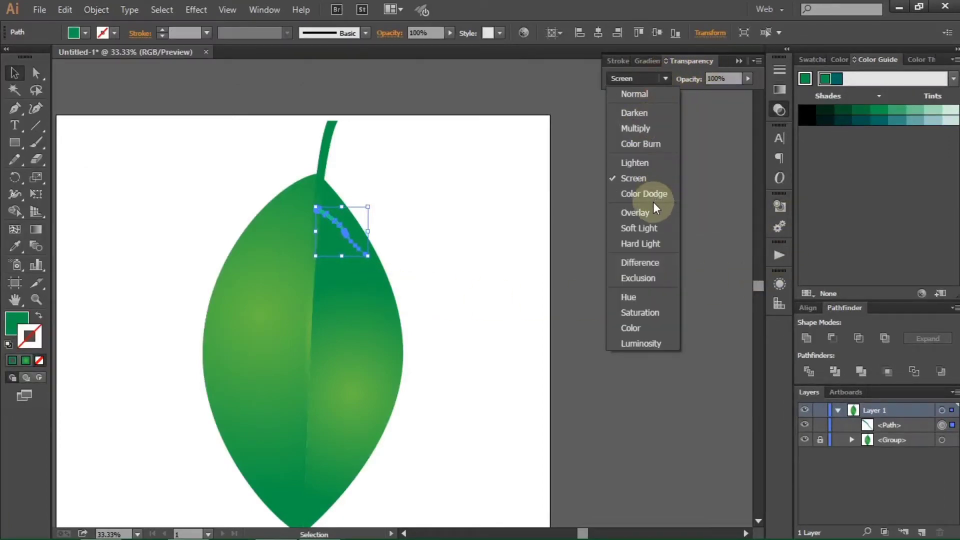
pyautogui.click(650, 214)
pyautogui.click(614, 218)
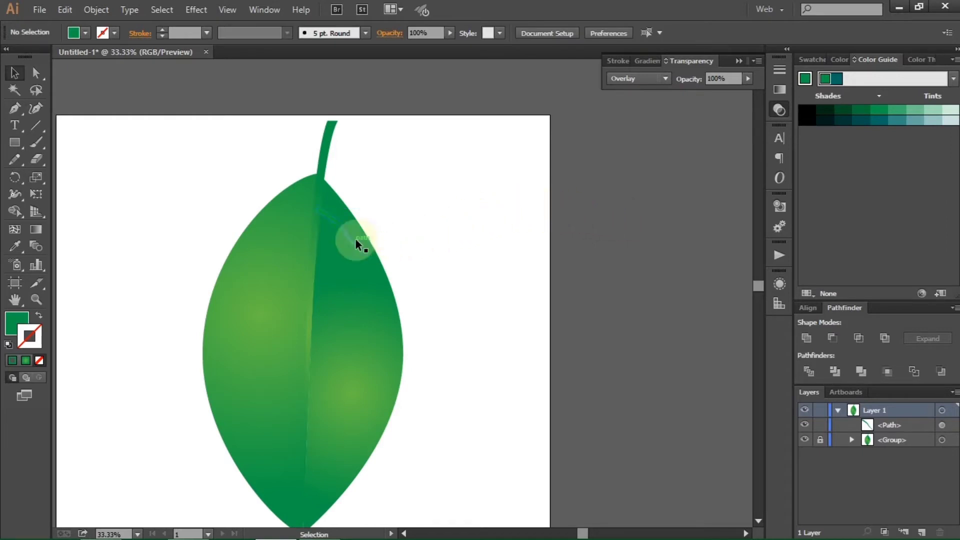
# Place a copy of the vein below the original, widening and slightly rotating it so its tip meets the leaf's right edge.
pyautogui.moveTo(350, 235); pyautogui.dragTo(370, 260)
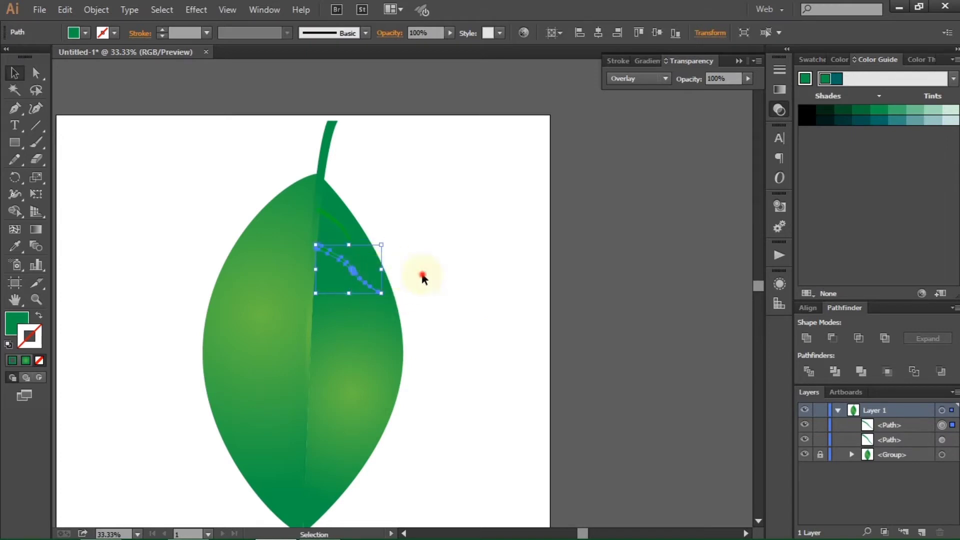
pyautogui.click(378, 249)
pyautogui.scroll(-1, 378, 249)
pyautogui.click(338, 241)
pyautogui.hotkey('ctrl', '+')
pyautogui.hotkey('ctrl', '+')
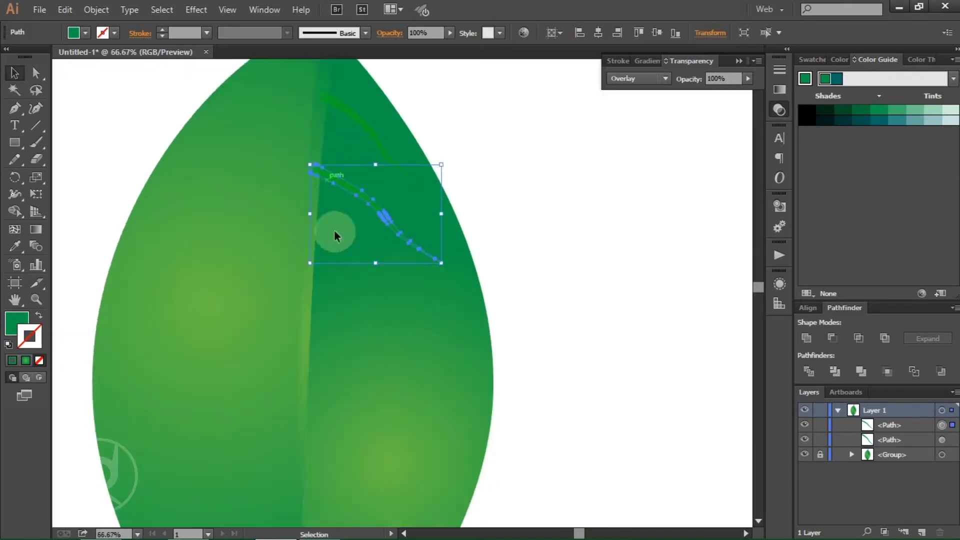
pyautogui.moveTo(440, 214); pyautogui.dragTo(460, 225)
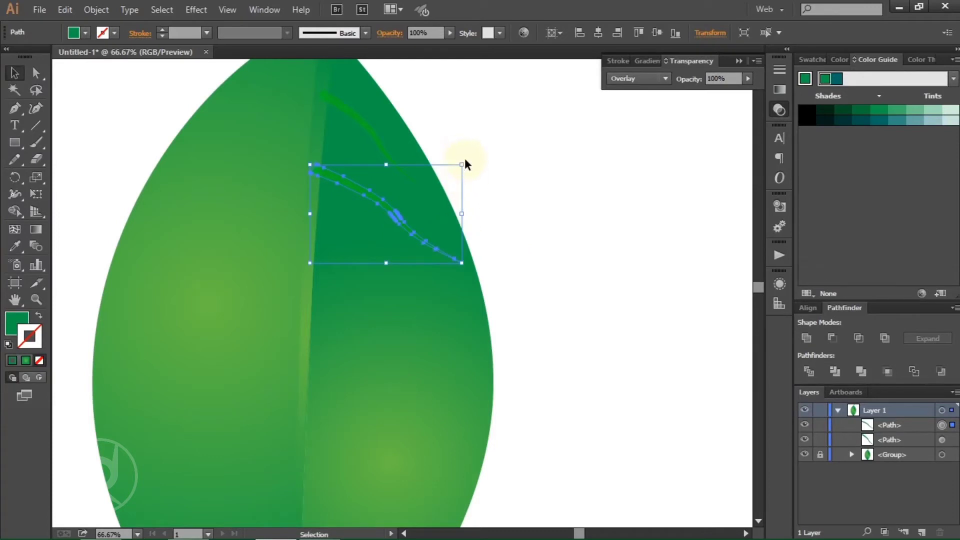
pyautogui.moveTo(464, 163); pyautogui.dragTo(467, 169)
pyautogui.click(536, 188)
# Place two more vein copies down the right half, enlarging the upper one and slightly shrinking the lower one to fit the leaf edge.
pyautogui.scroll(-2, 536, 189)
pyautogui.moveTo(382, 164); pyautogui.dragTo(388, 239)
pyautogui.moveTo(452, 290); pyautogui.dragTo(494, 295)
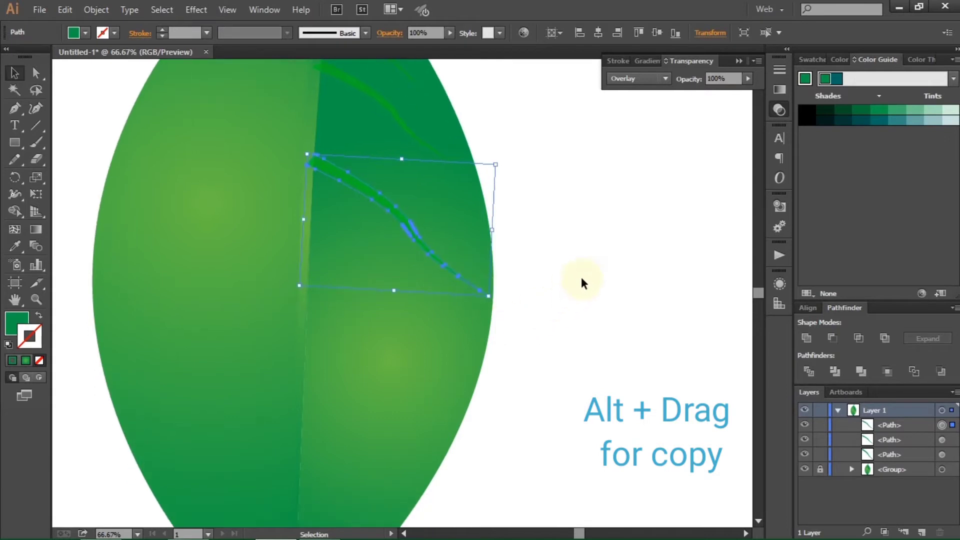
pyautogui.click(593, 209)
pyautogui.scroll(-1, 593, 212)
pyautogui.moveTo(394, 172); pyautogui.dragTo(385, 302)
pyautogui.moveTo(479, 389); pyautogui.dragTo(460, 378)
# Place a fifth vein copy near the leaf's pointed end, shrink it to fit inside the edge and align its base with the midline.
pyautogui.scroll(-4, 359, 201)
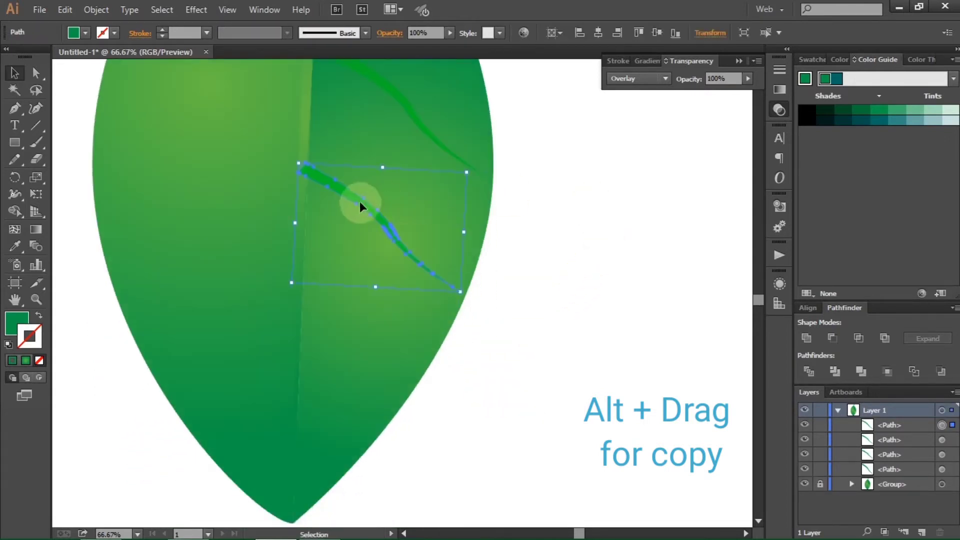
pyautogui.moveTo(351, 170); pyautogui.dragTo(353, 348)
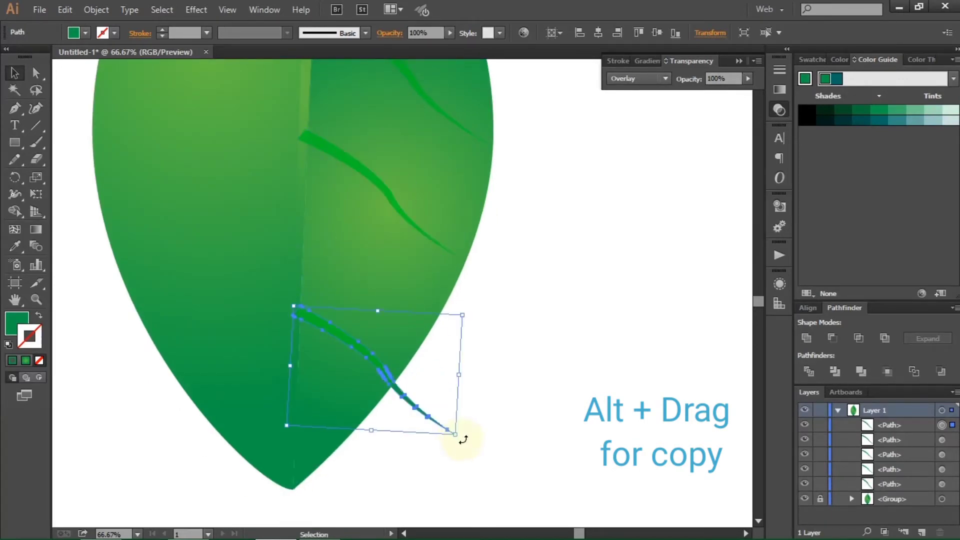
pyautogui.moveTo(460, 431); pyautogui.dragTo(385, 365)
pyautogui.click(487, 371)
pyautogui.click(334, 334)
pyautogui.click(489, 396)
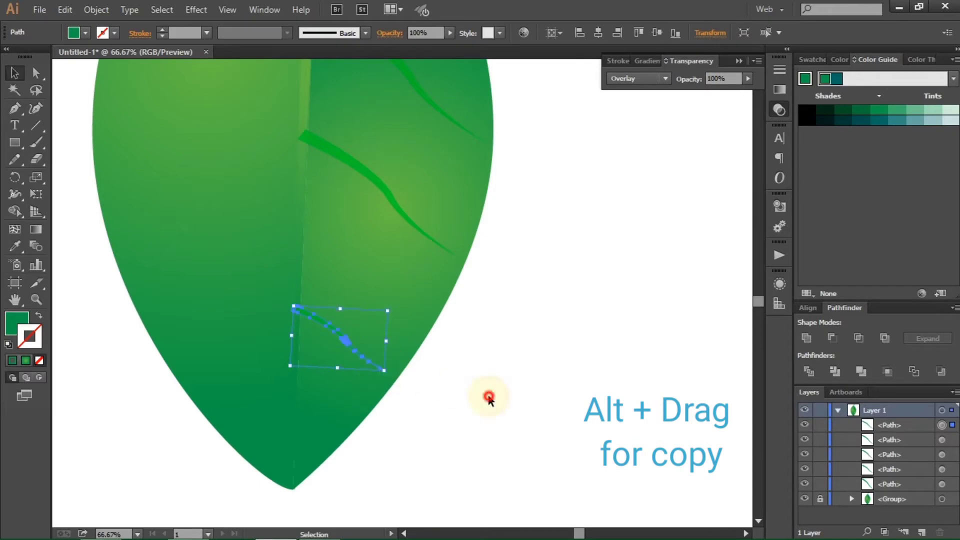
pyautogui.scroll(1, 307, 313)
pyautogui.click(310, 315)
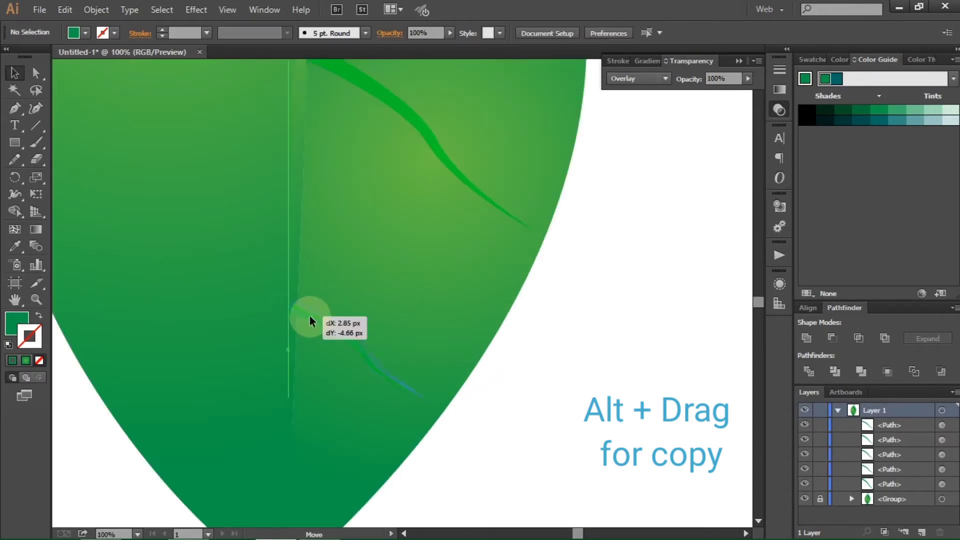
pyautogui.click(566, 421)
# Attach two shrunken, rotated vein copies to the lowest vein as branches, one rising from its middle and one pointing down nearer the midline.
pyautogui.moveTo(361, 345); pyautogui.dragTo(440, 288)
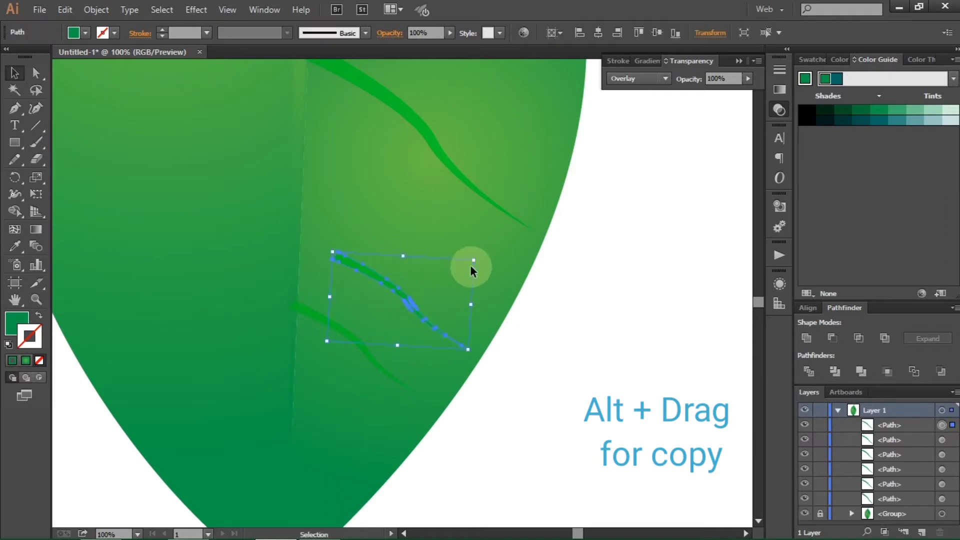
pyautogui.moveTo(472, 260); pyautogui.dragTo(368, 326)
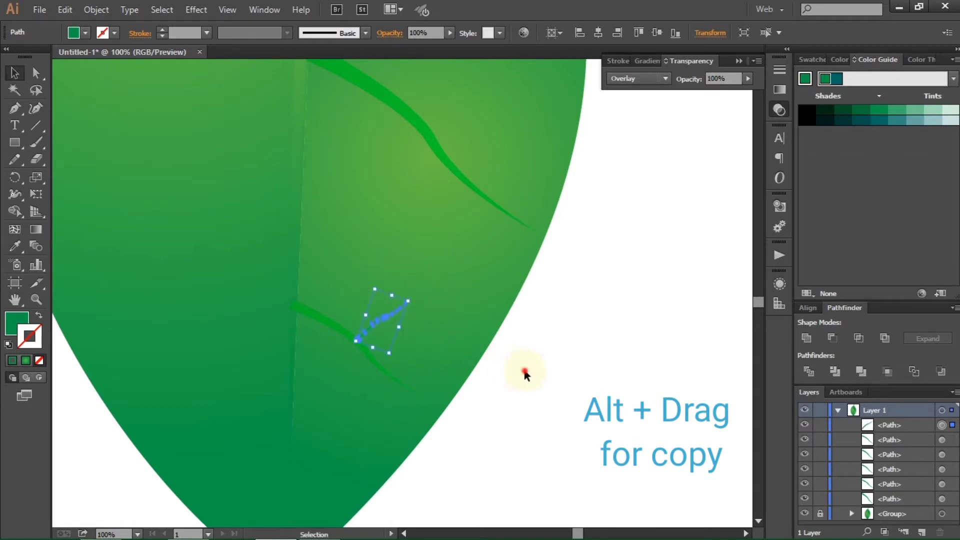
pyautogui.click(525, 374)
pyautogui.scroll(4, 370, 320)
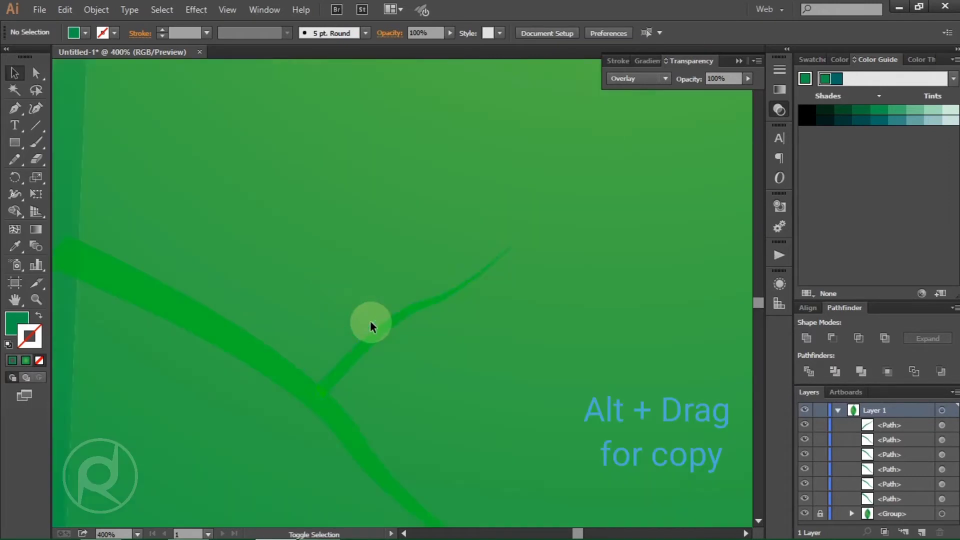
pyautogui.moveTo(344, 359); pyautogui.dragTo(339, 426)
pyautogui.scroll(-2, 338, 346)
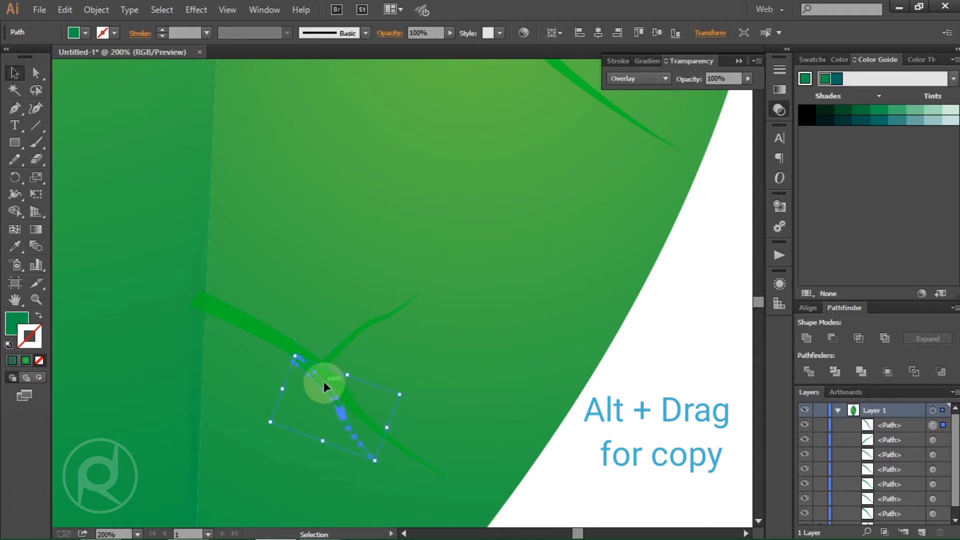
pyautogui.moveTo(323, 384); pyautogui.dragTo(289, 408)
pyautogui.scroll(-2, 401, 399)
pyautogui.click(569, 415)
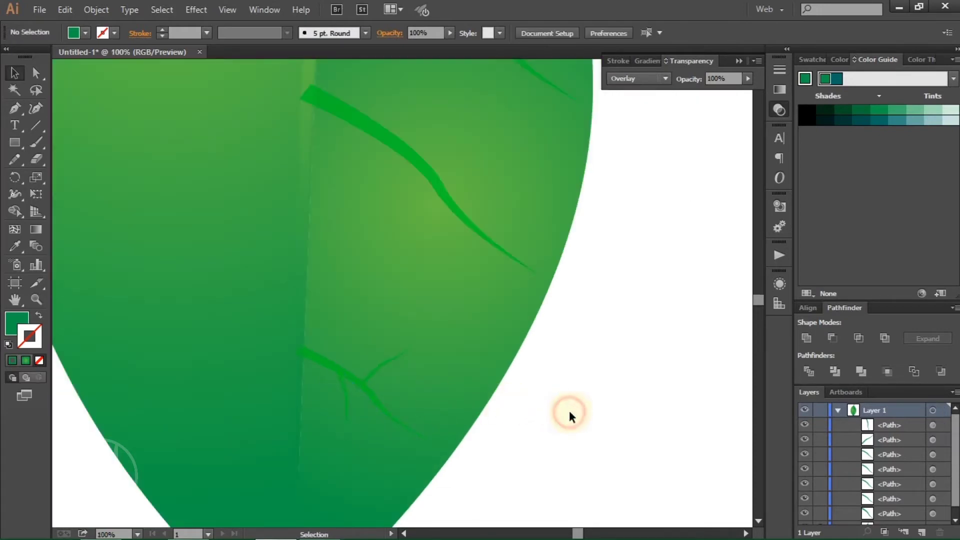
# Copy the rising branch beside the fourth vein from the top, and unite the lowest vein with its two branches into one shape.
pyautogui.moveTo(384, 359); pyautogui.dragTo(521, 197)
pyautogui.click(632, 309)
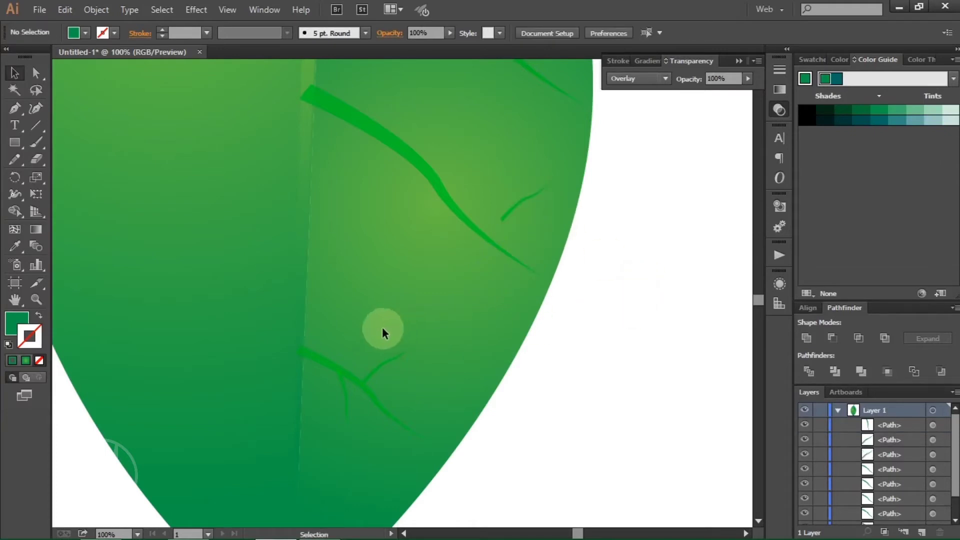
pyautogui.moveTo(329, 338); pyautogui.dragTo(401, 421)
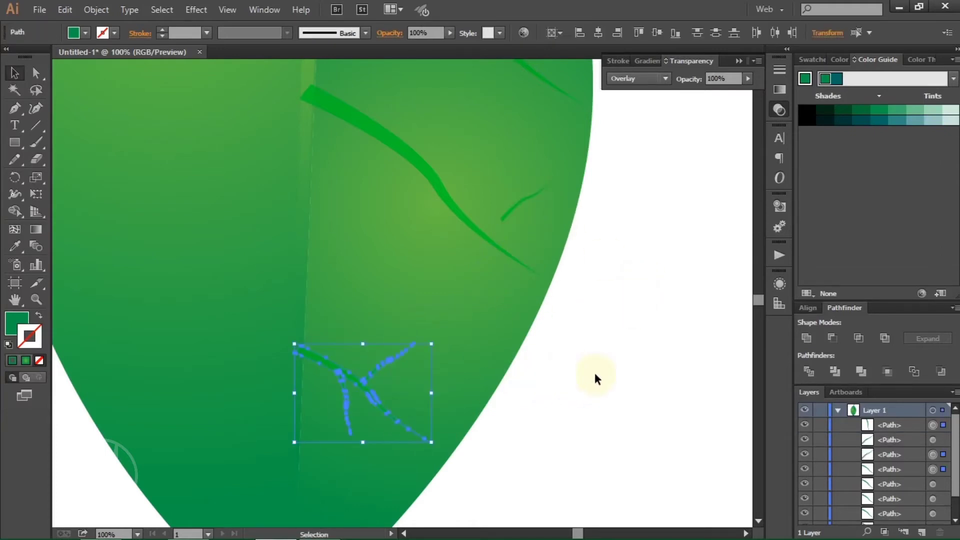
pyautogui.click(806, 338)
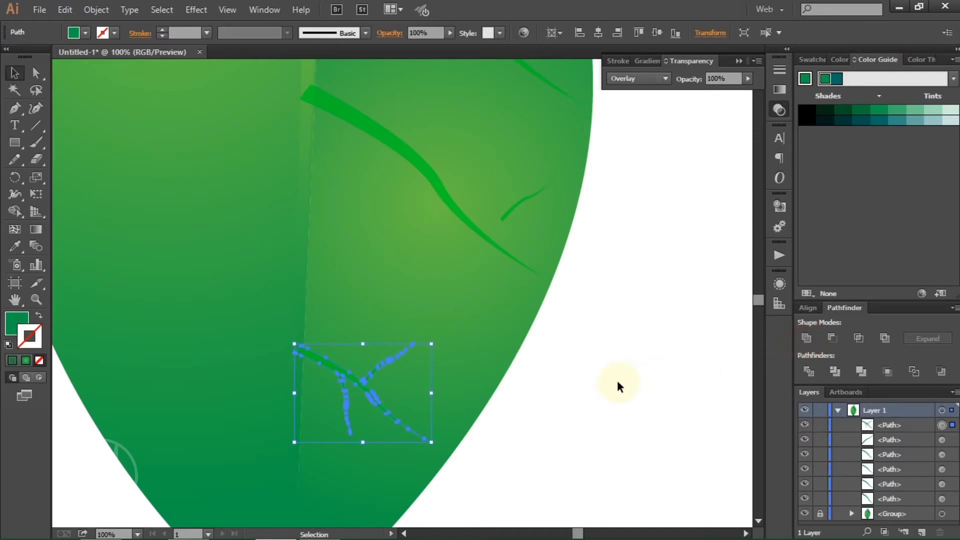
pyautogui.click(585, 388)
# Attach four branch copies to the fourth vein, rotated so two point right above it and two point down below it.
pyautogui.scroll(2, 584, 385)
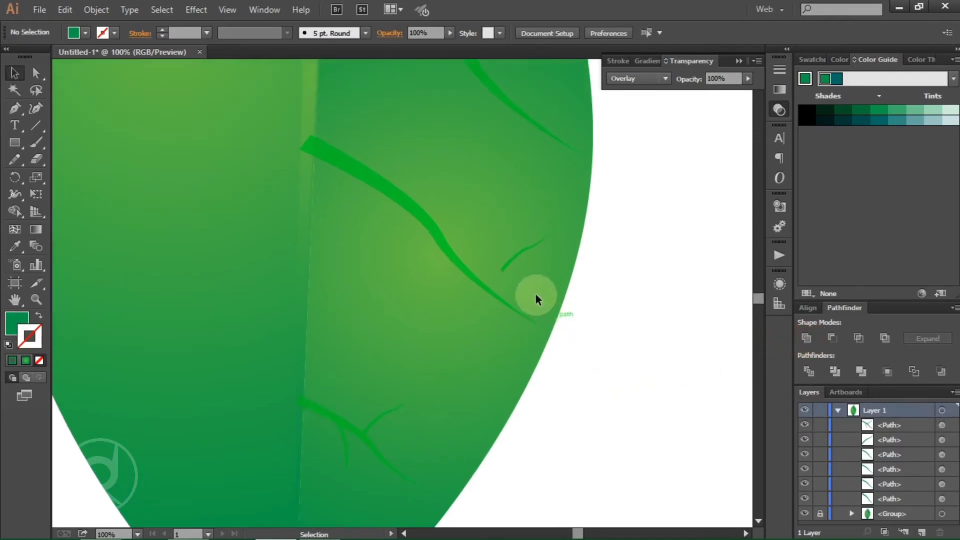
pyautogui.moveTo(505, 257); pyautogui.dragTo(379, 223)
pyautogui.scroll(2, 377, 224)
pyautogui.click(476, 214)
pyautogui.moveTo(381, 260); pyautogui.dragTo(386, 188)
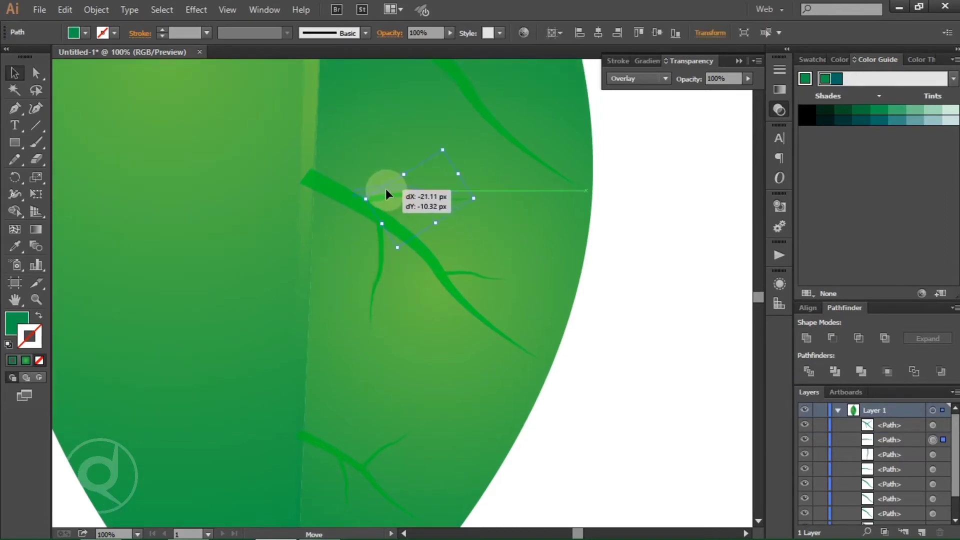
pyautogui.click(471, 245)
pyautogui.moveTo(379, 255); pyautogui.dragTo(468, 338)
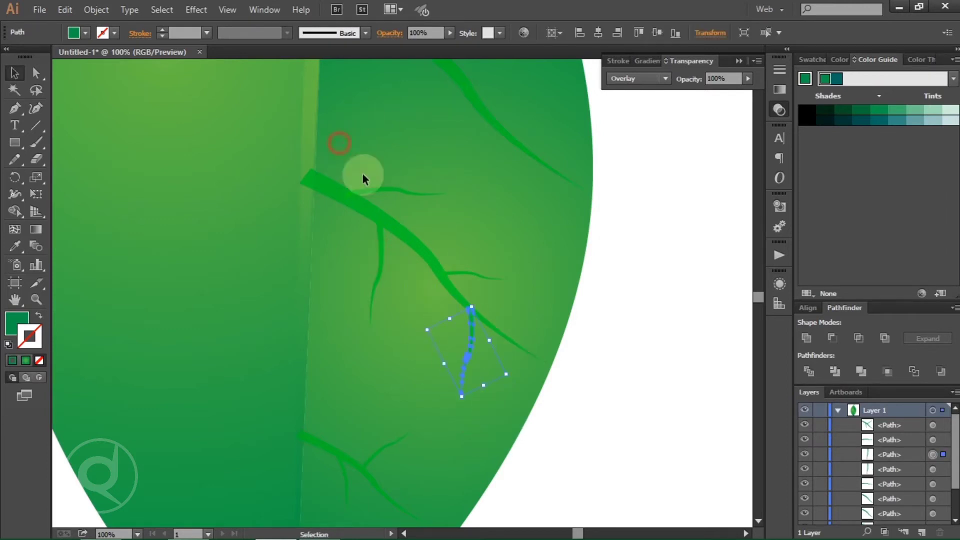
# Copy a right-pointing branch near the third vein's tip, and unite the fourth vein with its four branches into one shape.
pyautogui.moveTo(363, 176); pyautogui.dragTo(475, 175)
pyautogui.moveTo(252, 178); pyautogui.dragTo(531, 344)
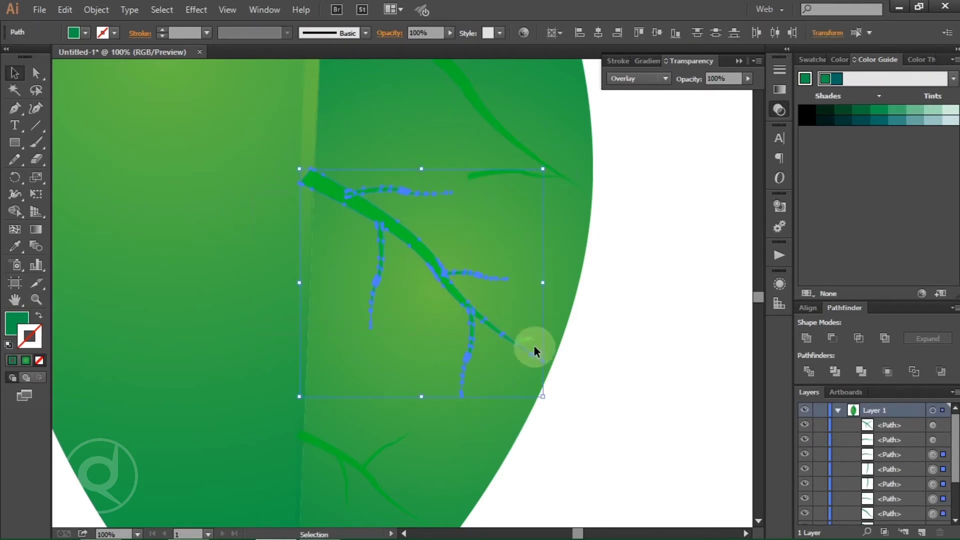
pyautogui.click(806, 338)
pyautogui.click(670, 278)
# Attach three branches to the third vein: one pointing right from its middle, and two pointing down near its tip and base.
pyautogui.scroll(-1, 659, 259)
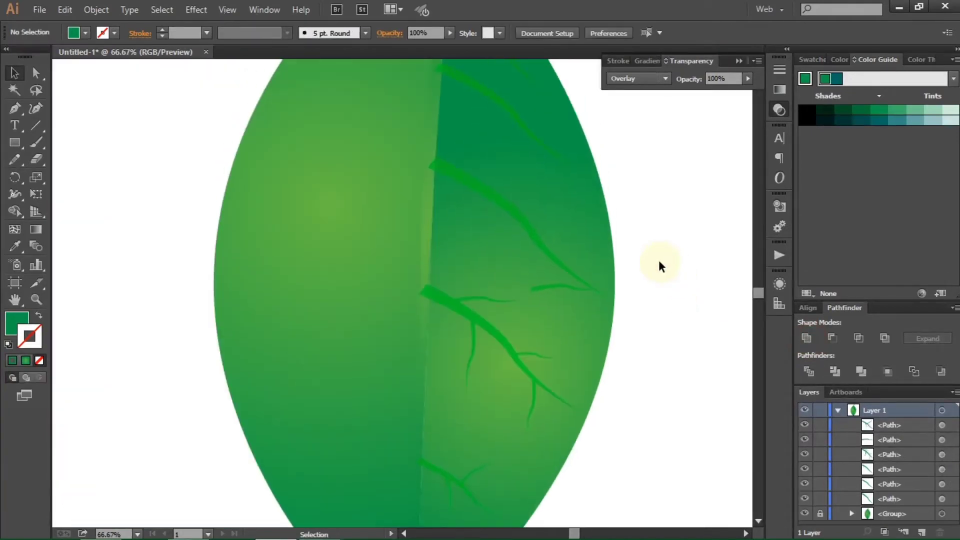
pyautogui.scroll(1, 659, 260)
pyautogui.moveTo(565, 287); pyautogui.dragTo(549, 316)
pyautogui.click(675, 212)
pyautogui.moveTo(531, 270); pyautogui.dragTo(559, 278)
pyautogui.click(643, 293)
pyautogui.scroll(1, 530, 299)
pyautogui.moveTo(572, 341); pyautogui.dragTo(427, 154)
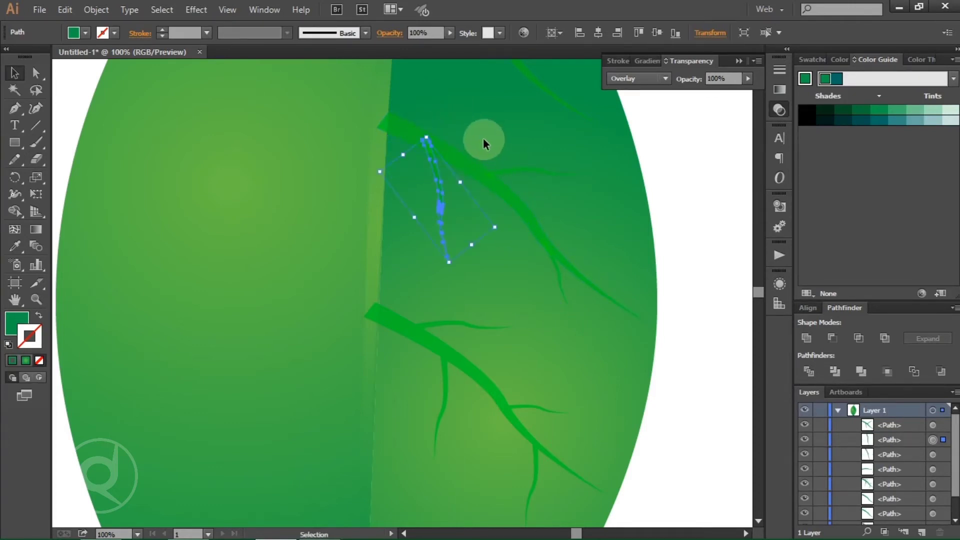
pyautogui.click(483, 137)
# Add two more right-pointing branch copies to the third vein, a small one near its tip and one near its base.
pyautogui.moveTo(514, 169); pyautogui.dragTo(698, 265)
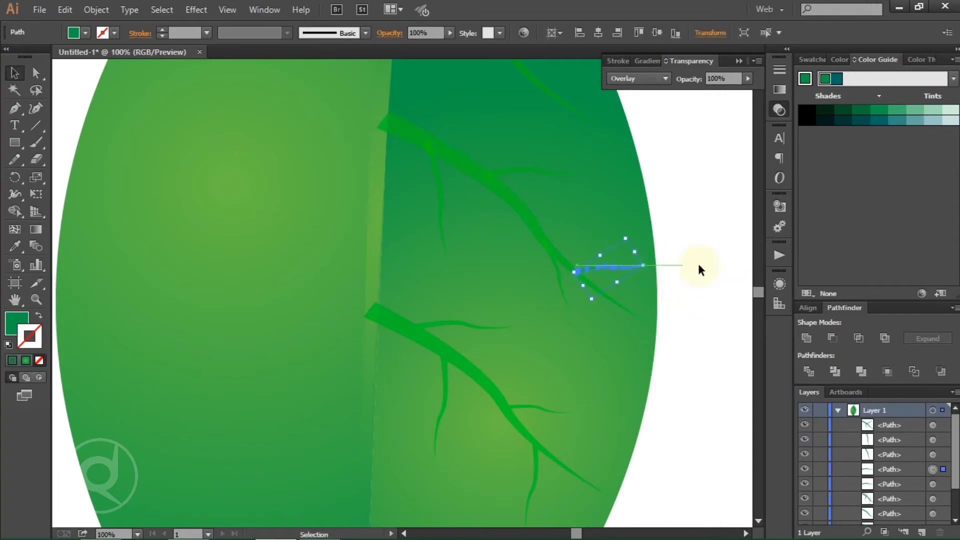
pyautogui.click(699, 265)
pyautogui.scroll(2, 581, 161)
pyautogui.moveTo(504, 224); pyautogui.dragTo(428, 173)
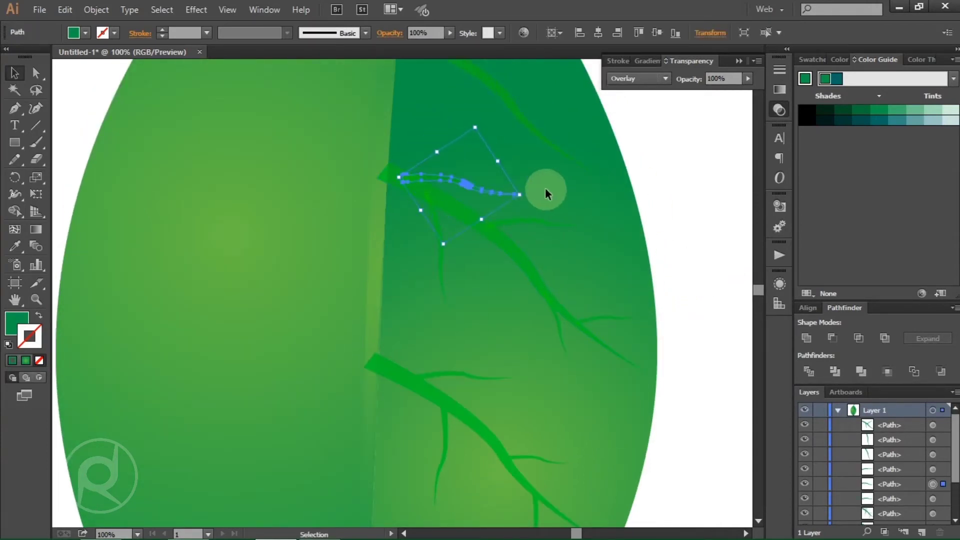
# Set a spare branch copy beside the second vein, and unite the third vein with its five branches into one shape.
pyautogui.scroll(2, 508, 182)
pyautogui.scroll(-1, 487, 258)
pyautogui.moveTo(487, 259); pyautogui.dragTo(590, 193)
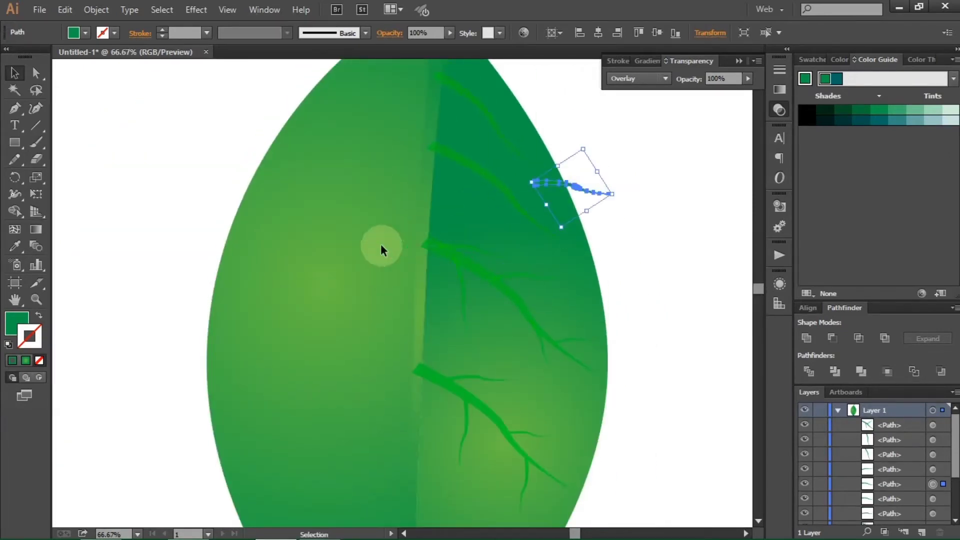
pyautogui.moveTo(579, 338); pyautogui.dragTo(522, 191)
pyautogui.click(806, 338)
pyautogui.click(670, 281)
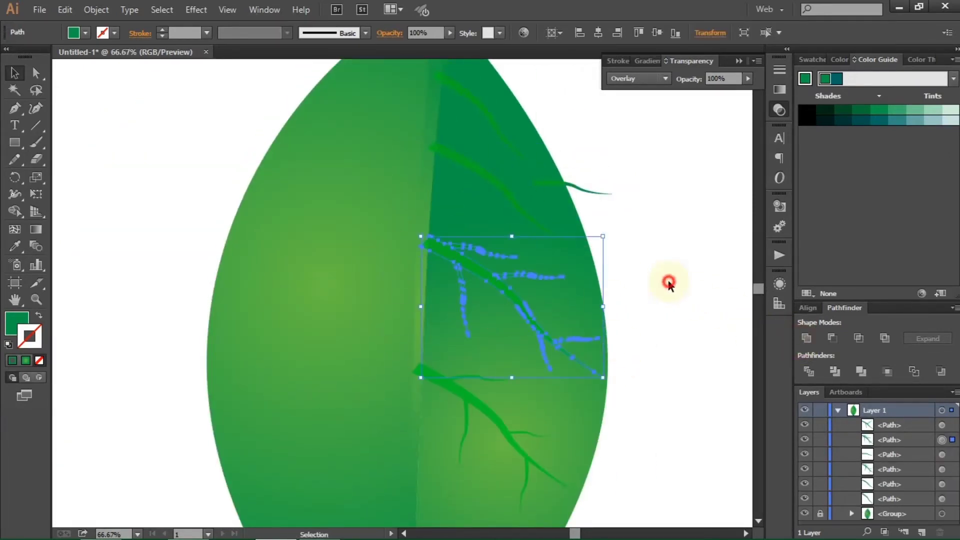
# Attach three branches to the second vein: one pointing right from its middle, and two pointing down near its base and tip.
pyautogui.scroll(2, 668, 272)
pyautogui.moveTo(585, 239); pyautogui.dragTo(464, 282)
pyautogui.moveTo(456, 245); pyautogui.dragTo(550, 309)
pyautogui.scroll(1, 534, 278)
pyautogui.click(623, 244)
pyautogui.scroll(1, 600, 250)
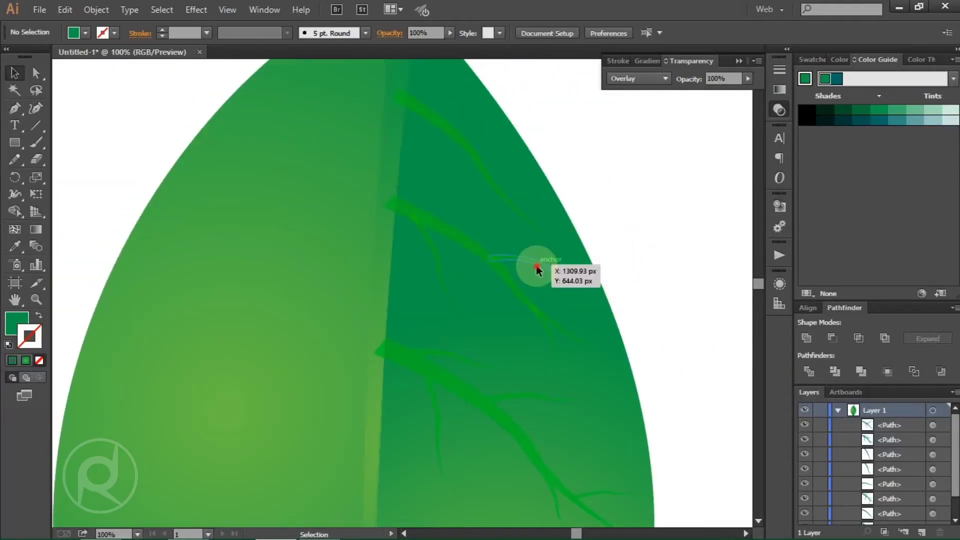
# Copy the second vein's right-pointing branch up beside the topmost vein, and unite the second vein with its three branches.
pyautogui.moveTo(536, 264); pyautogui.dragTo(553, 161)
pyautogui.moveTo(368, 239); pyautogui.dragTo(671, 323)
pyautogui.click(670, 323)
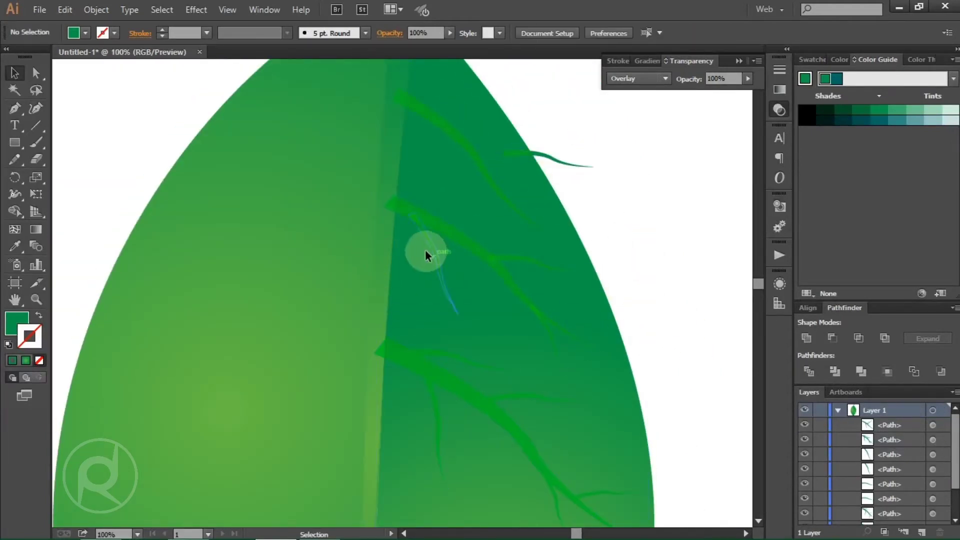
pyautogui.moveTo(446, 330); pyautogui.dragTo(572, 251)
pyautogui.click(806, 338)
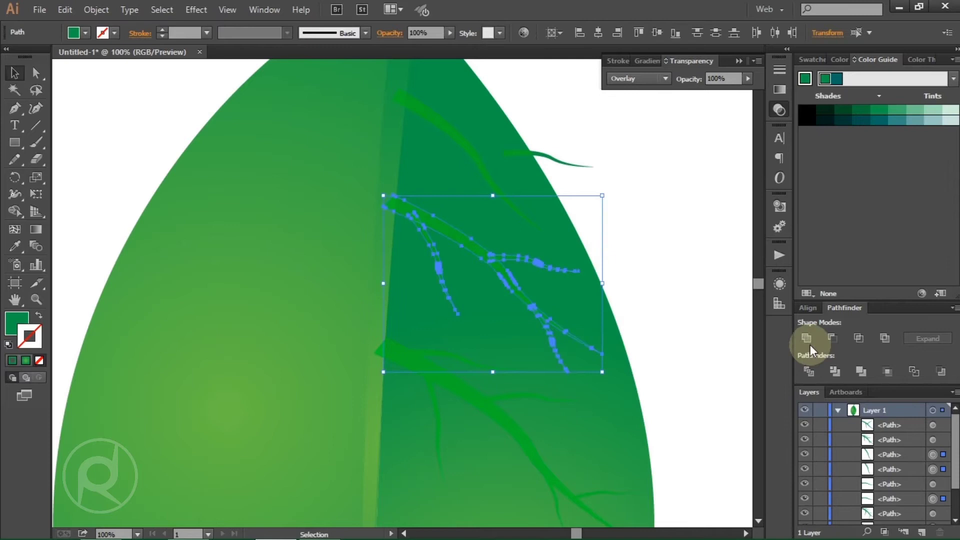
pyautogui.click(669, 231)
# Attach three branches to the topmost vein: one pointing right near its base, and two pointing down near its base and middle.
pyautogui.moveTo(535, 161); pyautogui.dragTo(454, 119)
pyautogui.scroll(2, 454, 119)
pyautogui.moveTo(514, 160); pyautogui.dragTo(465, 236)
pyautogui.moveTo(449, 203); pyautogui.dragTo(466, 200)
pyautogui.moveTo(486, 234)
pyautogui.mouseDown()
pyautogui.moveTo(468, 236)
pyautogui.moveTo(473, 226)
pyautogui.moveTo(499, 242)
pyautogui.moveTo(506, 270)
pyautogui.moveTo(494, 234)
pyautogui.mouseUp()
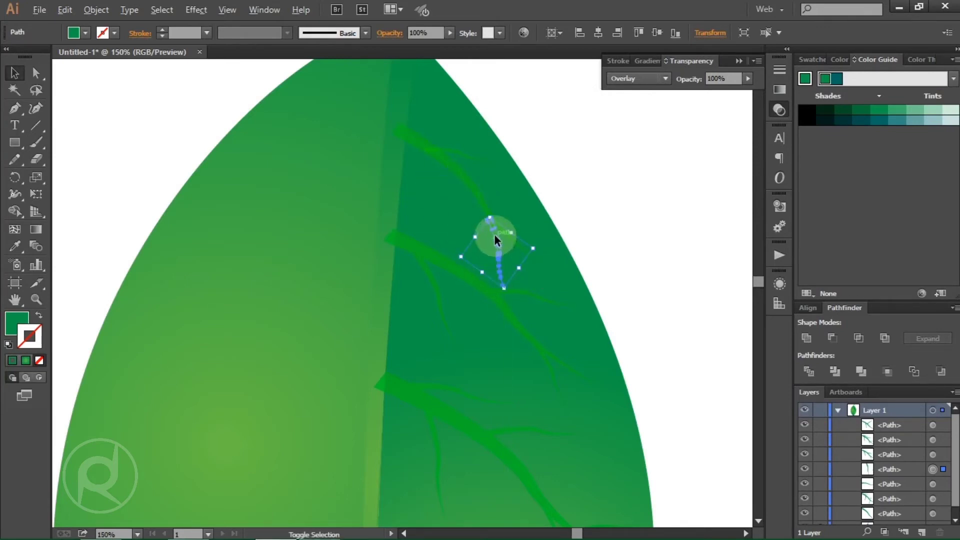
pyautogui.scroll(2, 495, 245)
pyautogui.scroll(1, 496, 261)
pyautogui.moveTo(491, 310); pyautogui.dragTo(491, 301)
pyautogui.moveTo(507, 399); pyautogui.dragTo(501, 375)
# Copy the topmost vein's outer downward branch, rotate the copy to point right, and attach it to the vein's middle.
pyautogui.keyDown('alt'); pyautogui.moveTo(497, 328); pyautogui.dragTo(568, 234); pyautogui.keyUp('alt')
pyautogui.keyDown('shift'); pyautogui.click(555, 169); pyautogui.keyUp('shift')
pyautogui.click(555, 171)
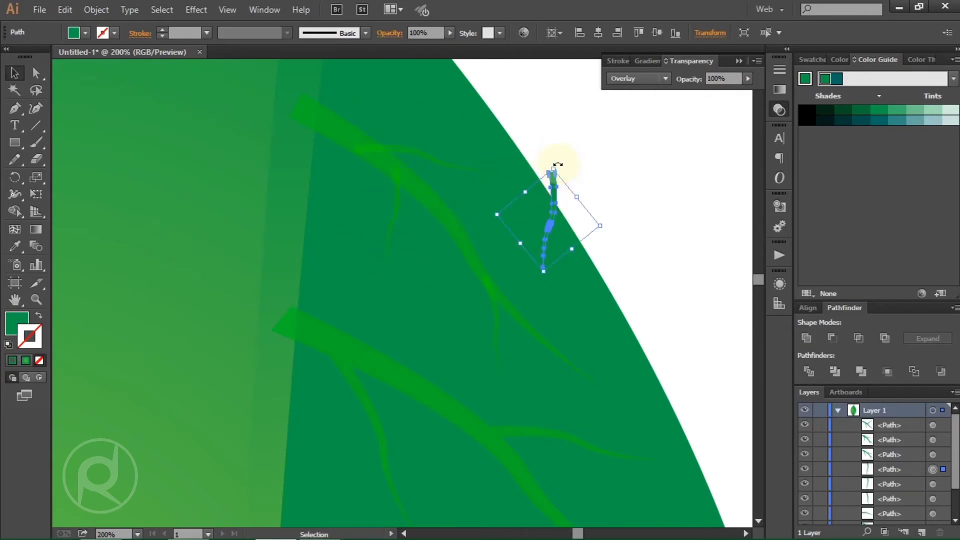
pyautogui.keyDown('shift'); pyautogui.moveTo(558, 164); pyautogui.dragTo(495, 193); pyautogui.keyUp('shift')
pyautogui.moveTo(531, 229); pyautogui.dragTo(494, 246)
pyautogui.scroll(-2, 376, 150)
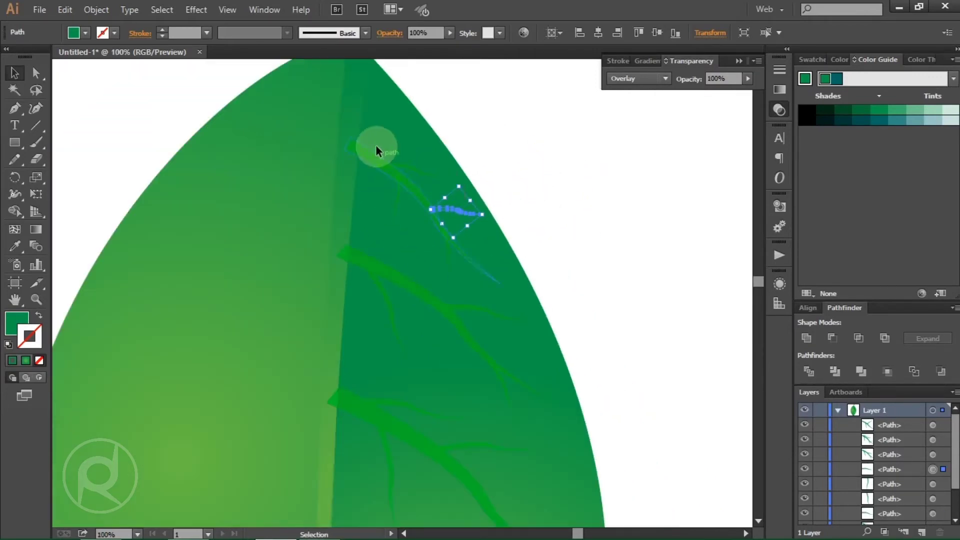
# Unite the topmost vein with its four branches into one shape.
pyautogui.moveTo(460, 183); pyautogui.dragTo(546, 278)
pyautogui.keyDown('shift'); pyautogui.click(450, 317); pyautogui.keyUp('shift')
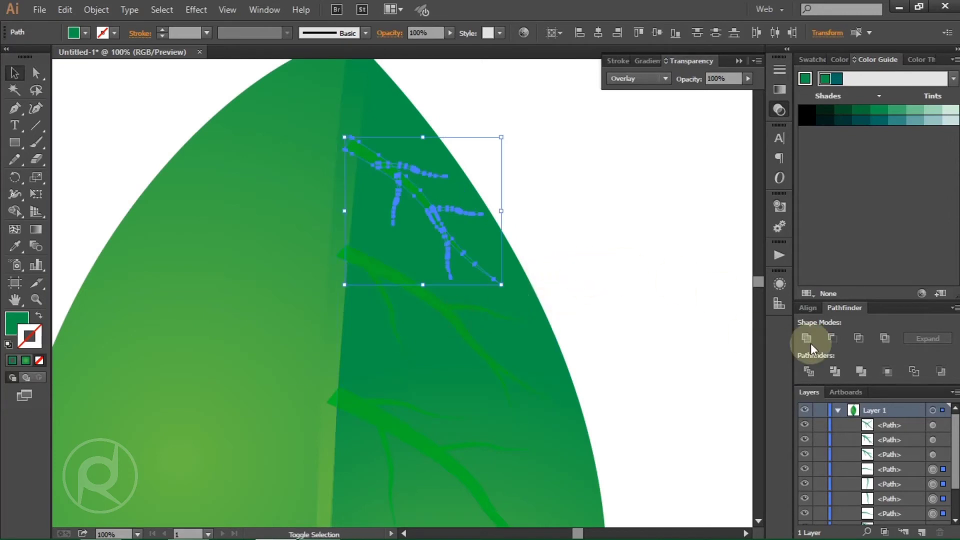
pyautogui.click(806, 338)
pyautogui.click(588, 227)
pyautogui.scroll(-1, 588, 227)
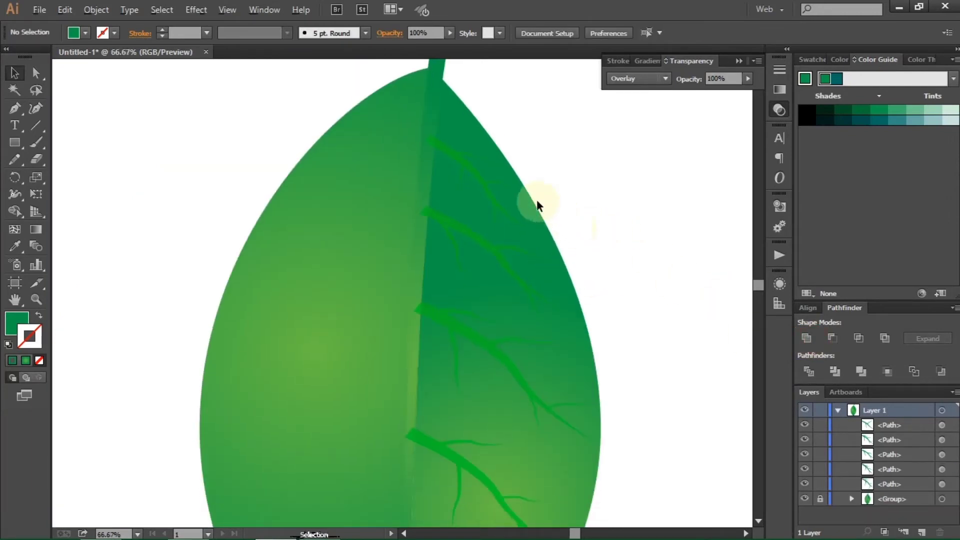
# Create a reflected copy of the topmost vein across the vertical axis and place it at the top of the left leaf half.
pyautogui.click(484, 190)
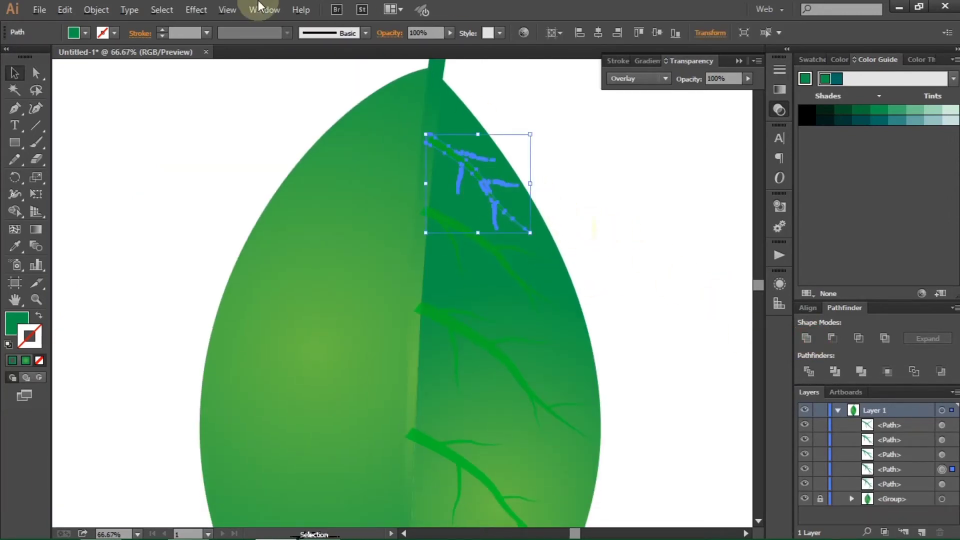
pyautogui.click(96, 9)
pyautogui.moveTo(260, 26)
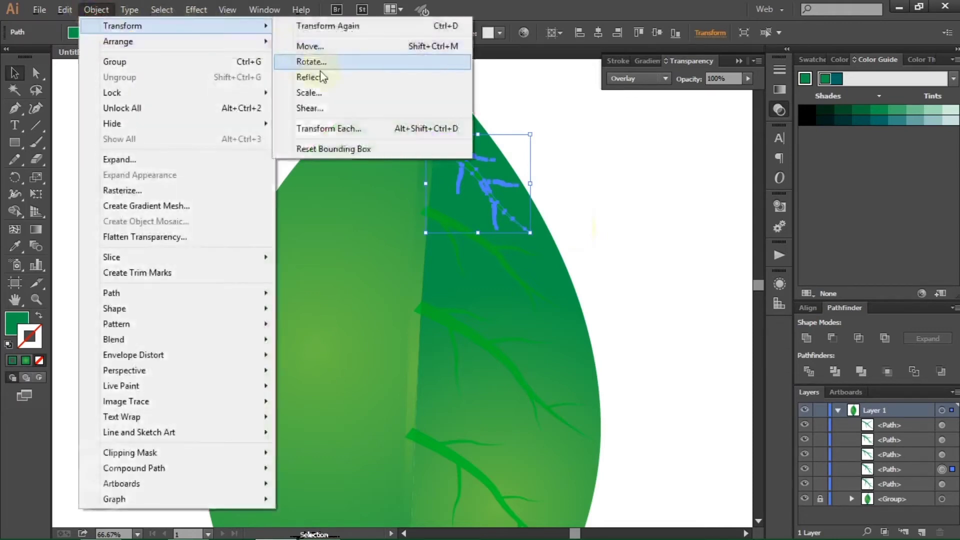
pyautogui.click(319, 77)
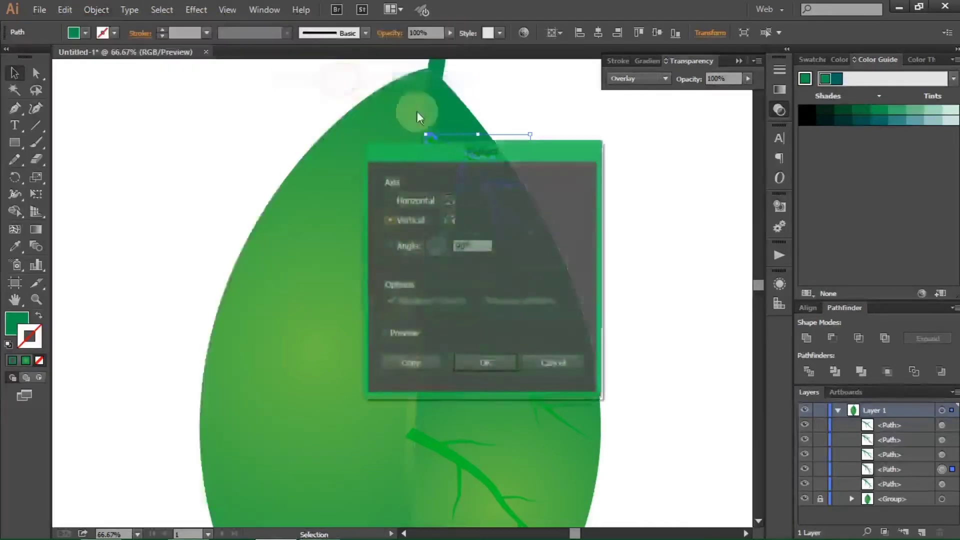
pyautogui.click(415, 364)
pyautogui.moveTo(500, 156); pyautogui.dragTo(403, 112)
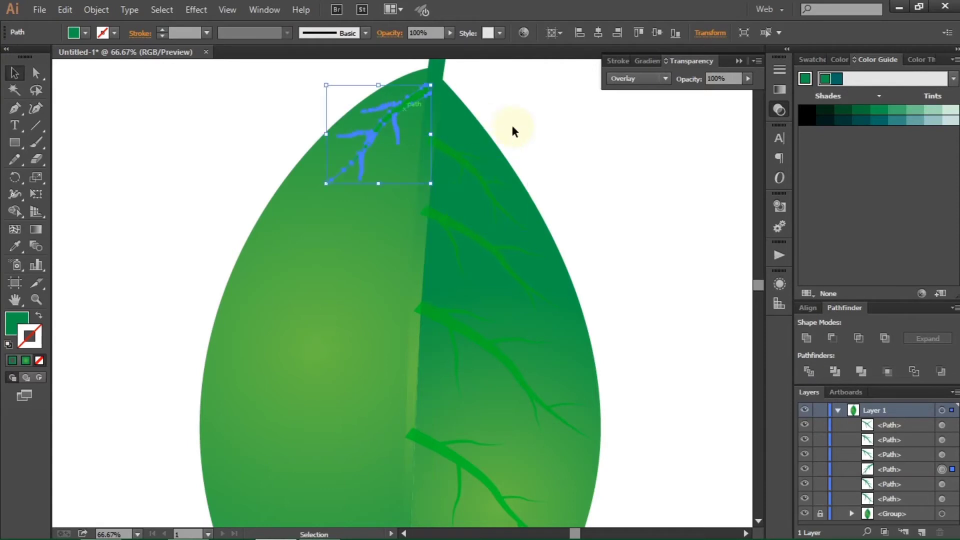
pyautogui.click(566, 123)
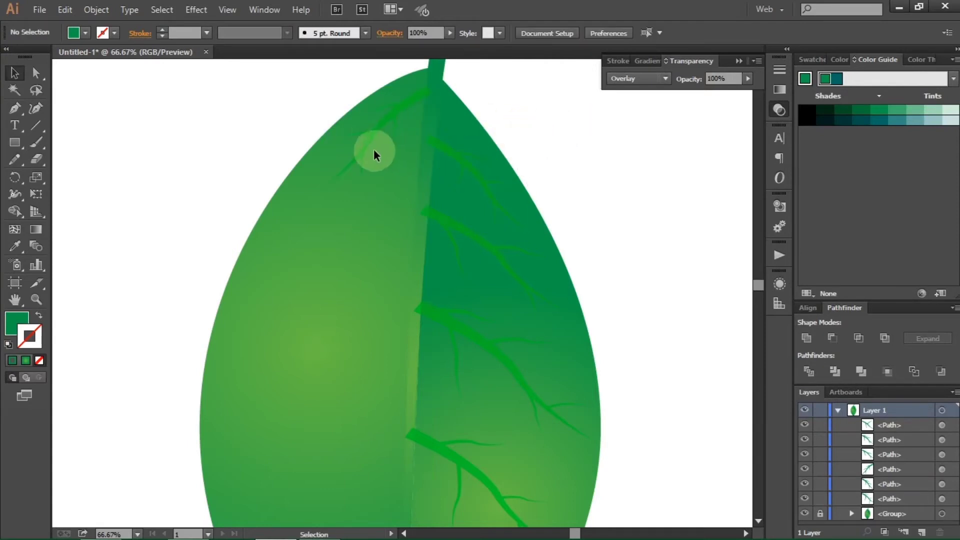
# Rotate the mirrored topmost vein slightly and fit its base against the leaf's centre line.
pyautogui.click(361, 153)
pyautogui.moveTo(322, 191); pyautogui.dragTo(323, 186)
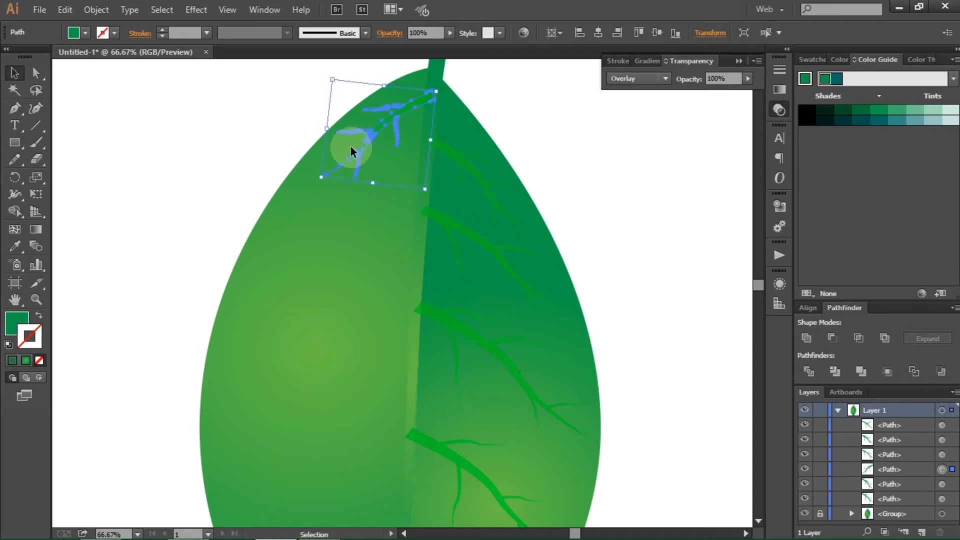
pyautogui.moveTo(373, 124); pyautogui.dragTo(370, 121)
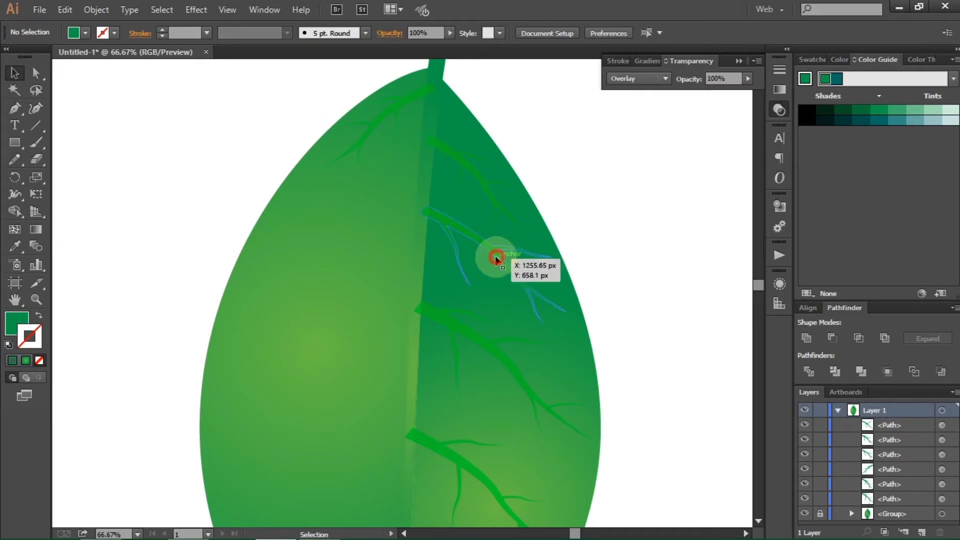
# Create a vertically reflected copy of the right half's second vein and place it on the left half below the first mirrored vein.
pyautogui.click(496, 259)
pyautogui.click(96, 10)
pyautogui.click(300, 77)
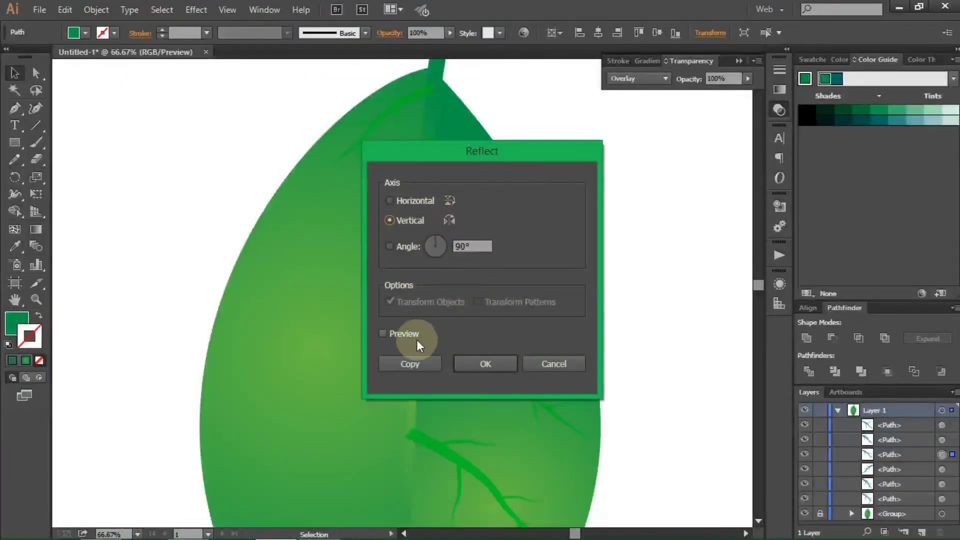
pyautogui.click(410, 363)
pyautogui.moveTo(497, 220); pyautogui.dragTo(399, 191)
# Enlarge the mirrored second vein so it reaches towards the left leaf edge, keeping its base near the centre line.
pyautogui.moveTo(277, 285); pyautogui.dragTo(245, 293)
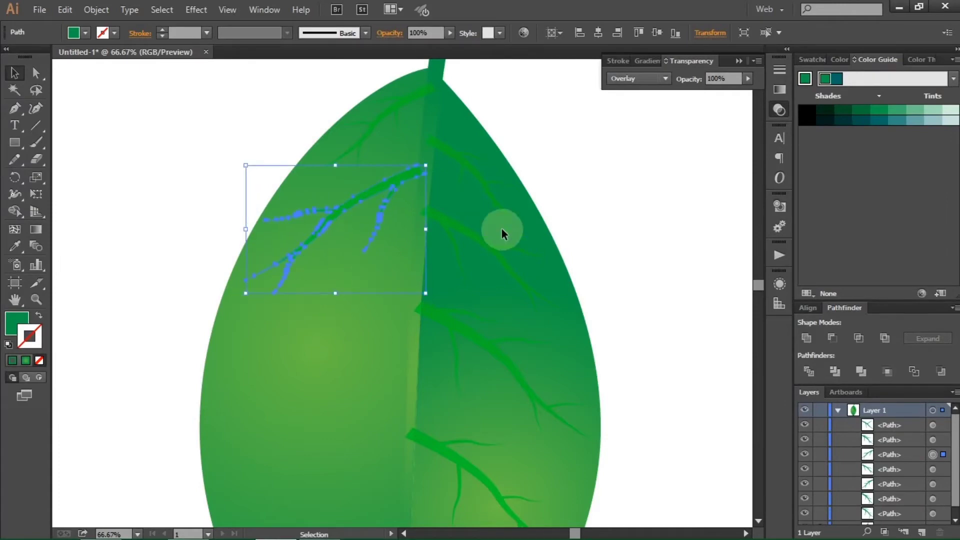
pyautogui.scroll(1, 592, 182)
pyautogui.click(594, 181)
pyautogui.scroll(3, 392, 215)
pyautogui.click(418, 205)
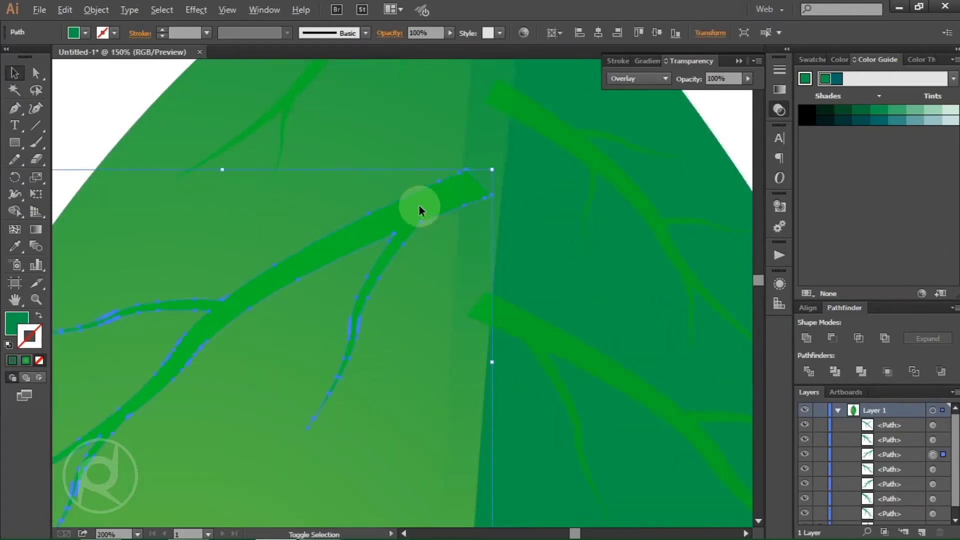
pyautogui.scroll(-3, 419, 205)
# Create a vertically reflected copy of the right half's third vein and place it on the left half below the second mirrored vein.
pyautogui.click(515, 322)
pyautogui.click(96, 10)
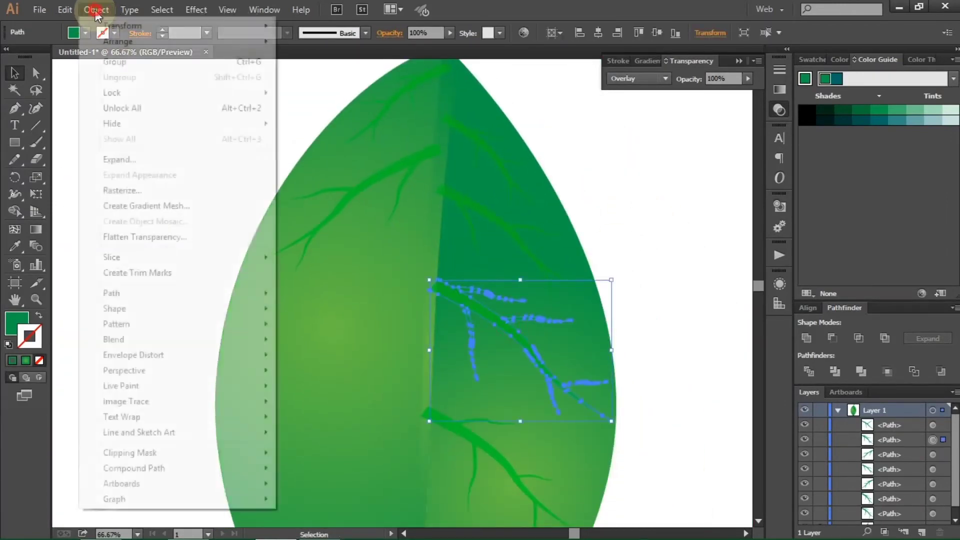
pyautogui.moveTo(123, 25)
pyautogui.click(351, 77)
pyautogui.click(406, 364)
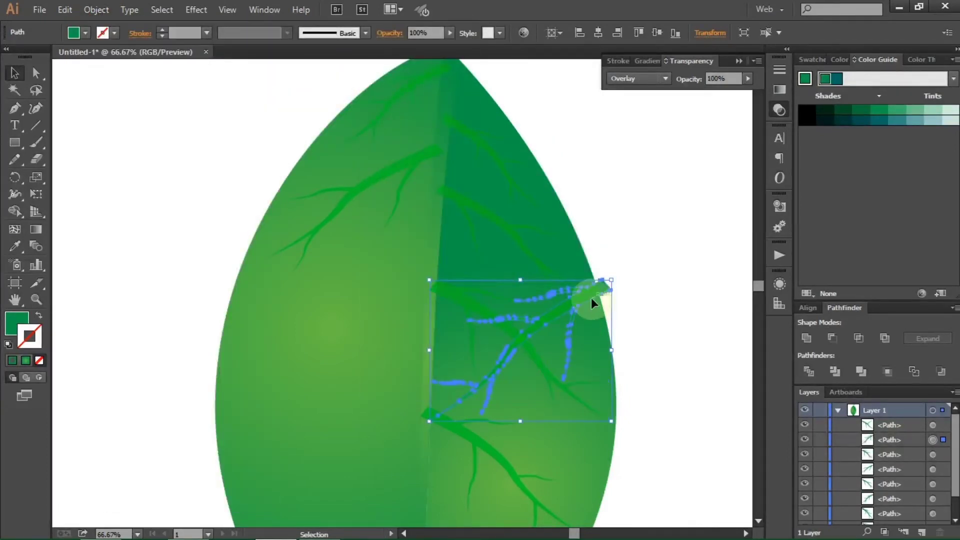
pyautogui.moveTo(591, 298); pyautogui.dragTo(316, 298)
# Enlarge and slightly rotate the mirrored third vein, and align its base with the centre line.
pyautogui.moveTo(251, 370); pyautogui.dragTo(222, 378)
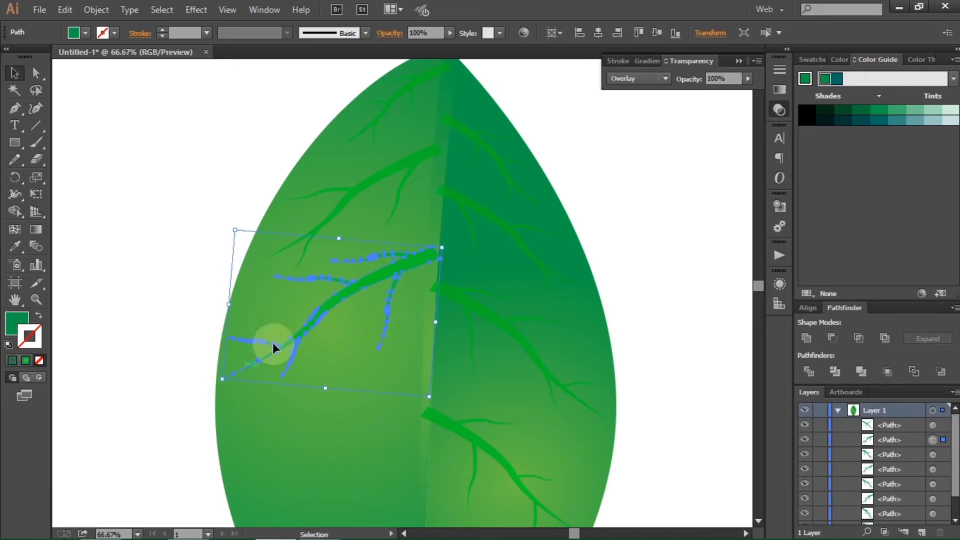
pyautogui.scroll(3, 404, 244)
pyautogui.moveTo(413, 286); pyautogui.dragTo(413, 286)
pyautogui.scroll(-3, 487, 268)
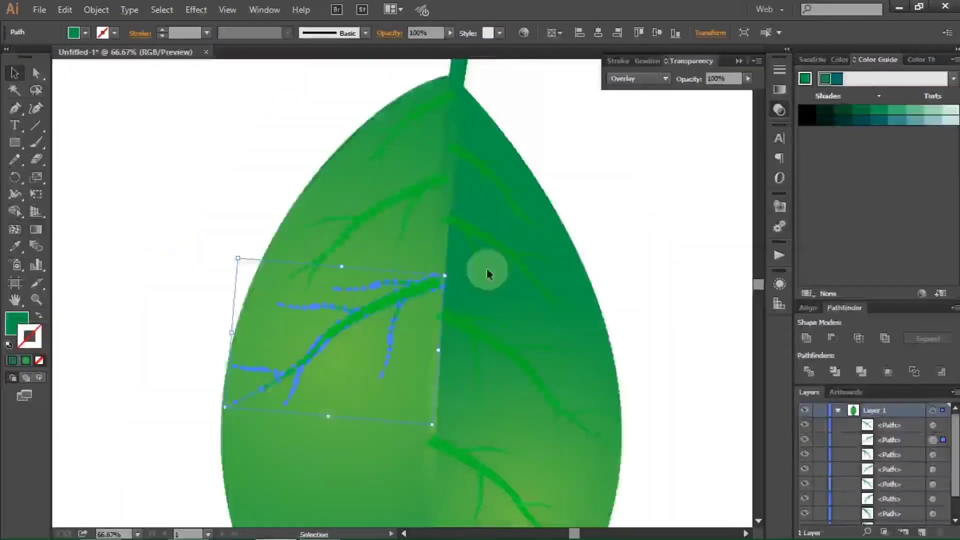
pyautogui.click(636, 215)
# Create a vertically reflected copy of the right half's fourth vein and place it on the left half below the third mirrored vein.
pyautogui.scroll(-1, 506, 373)
pyautogui.click(485, 338)
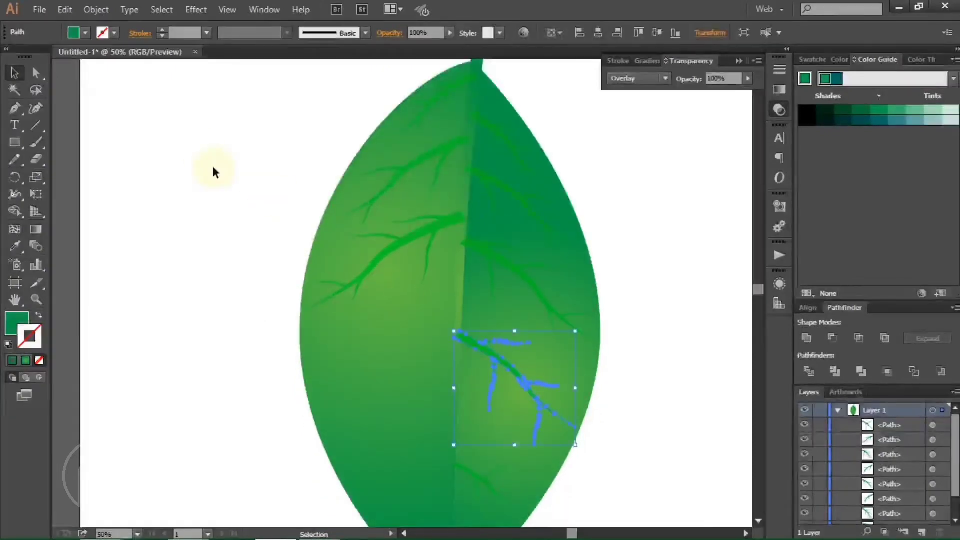
pyautogui.click(96, 9)
pyautogui.moveTo(277, 28)
pyautogui.click(310, 75)
pyautogui.click(419, 363)
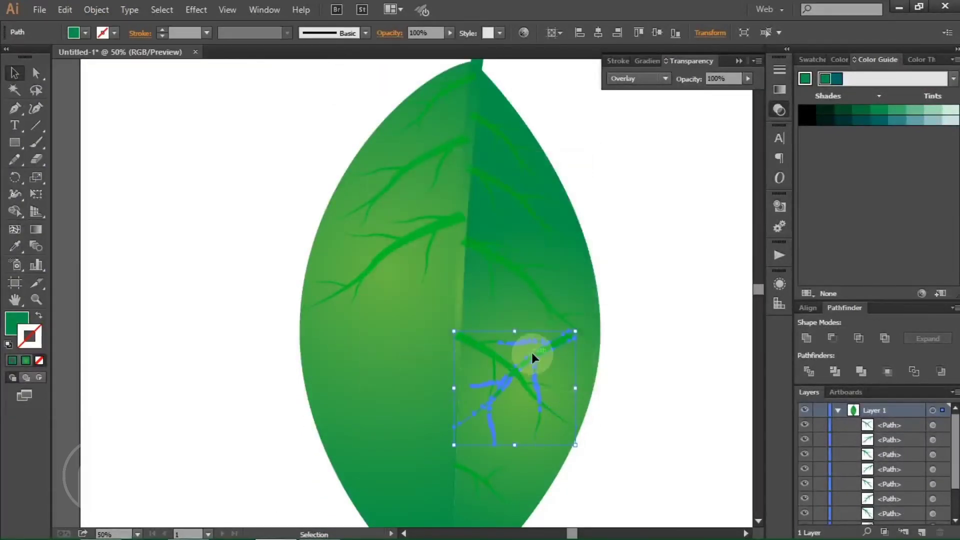
pyautogui.moveTo(532, 350); pyautogui.dragTo(387, 332)
# Widen the mirrored fourth vein towards the left leaf edge and fit its base against the centre line.
pyautogui.moveTo(333, 408); pyautogui.dragTo(325, 407)
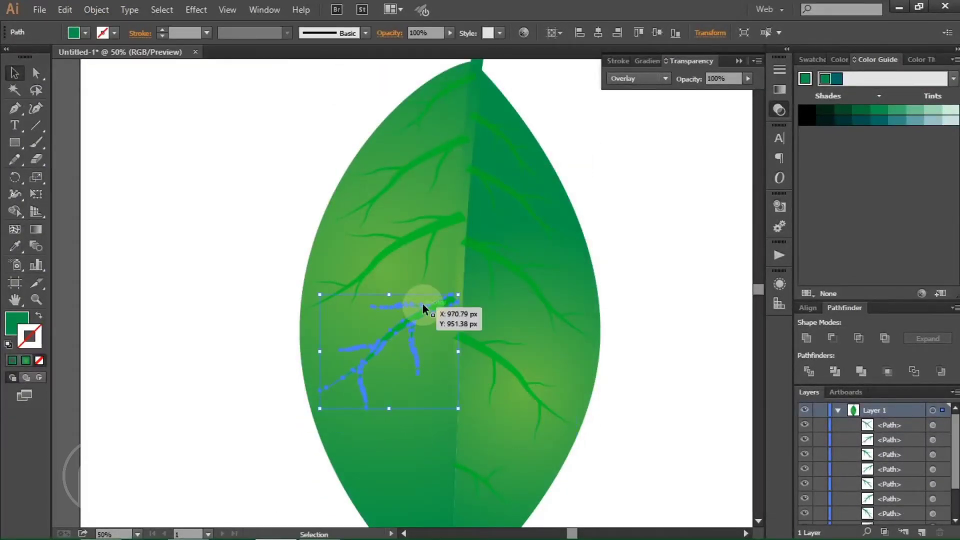
pyautogui.scroll(2, 422, 302)
pyautogui.moveTo(498, 287); pyautogui.dragTo(457, 302)
pyautogui.scroll(-3, 625, 295)
pyautogui.click(694, 316)
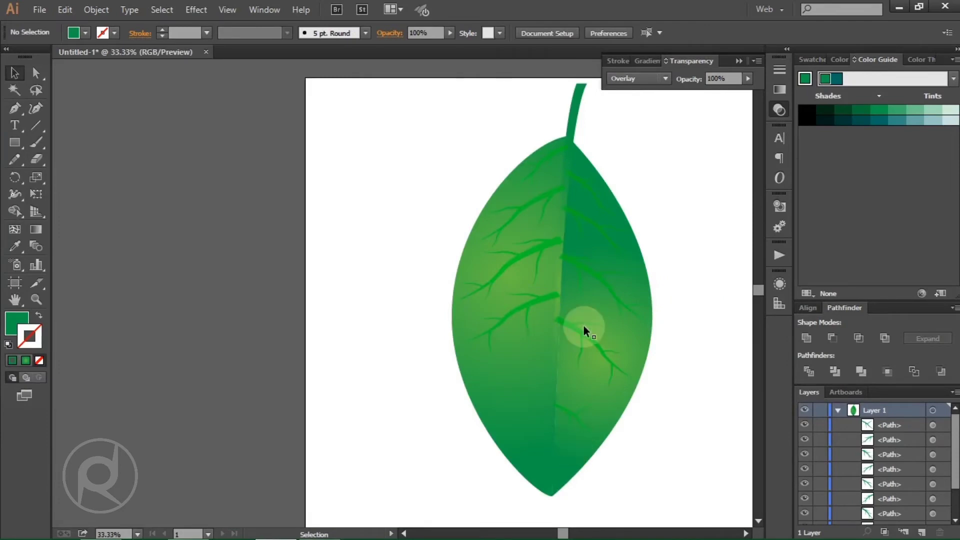
# Place another reflected copy of the right half's fourth vein, slightly smaller, low on the left half against the centre line.
pyautogui.moveTo(583, 325); pyautogui.dragTo(525, 370)
pyautogui.scroll(3, 525, 371)
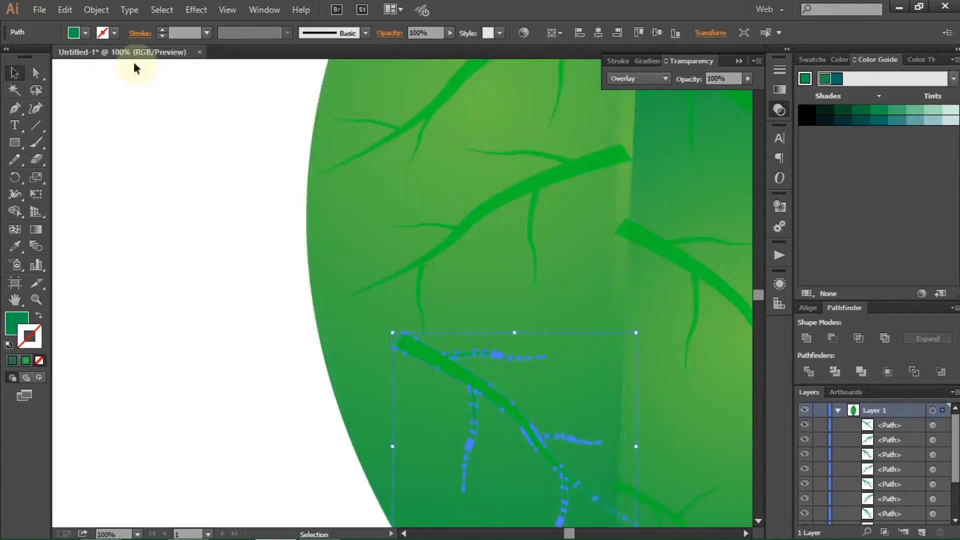
pyautogui.click(96, 10)
pyautogui.click(340, 83)
pyautogui.click(484, 367)
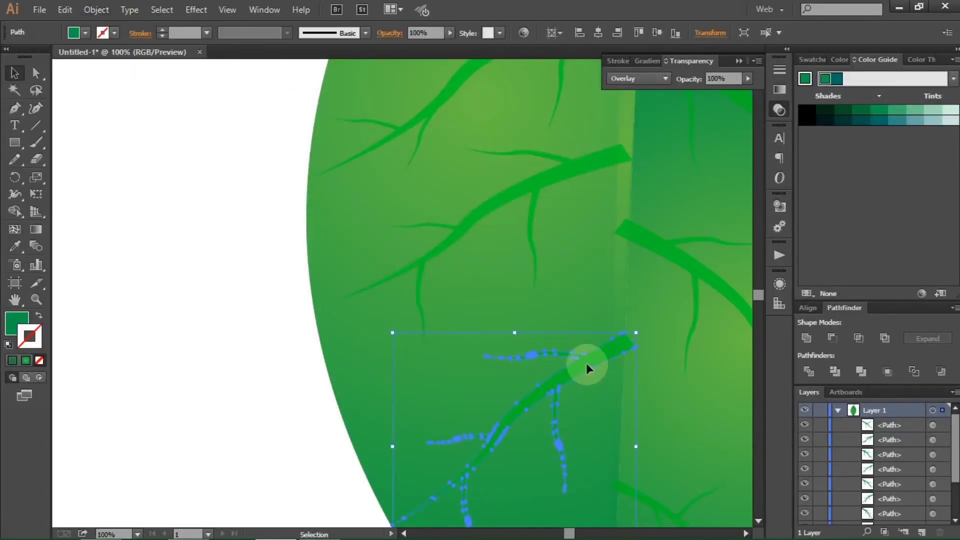
pyautogui.moveTo(613, 349); pyautogui.dragTo(583, 338)
pyautogui.scroll(-3, 583, 339)
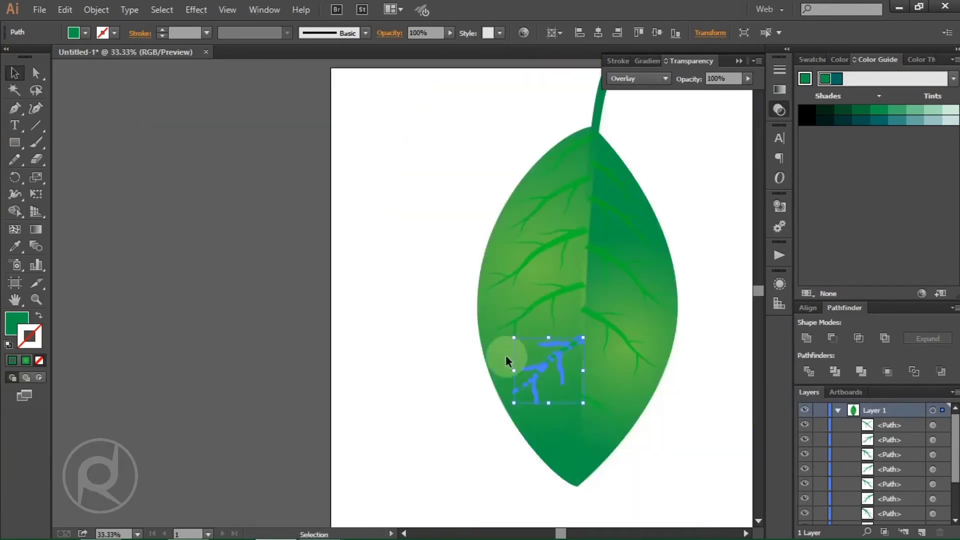
# Create a vertically reflected copy of the right half's lowest vein and move it to the lower part of the left half.
pyautogui.click(607, 411)
pyautogui.click(96, 10)
pyautogui.moveTo(100, 20)
pyautogui.click(340, 78)
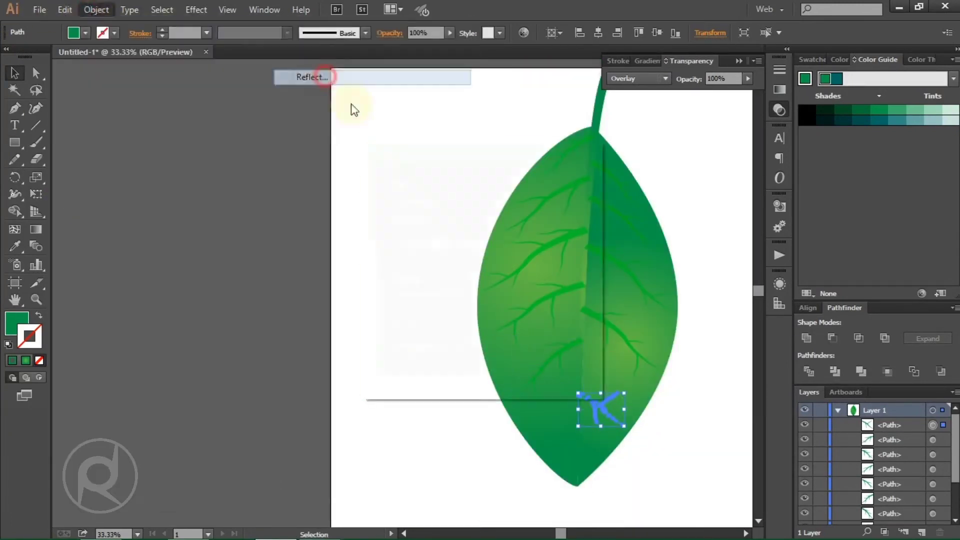
pyautogui.click(410, 363)
pyautogui.scroll(2, 600, 411)
pyautogui.moveTo(600, 411); pyautogui.dragTo(540, 436)
# Rotate the mirrored lowest vein slightly so its base meets the centre line.
pyautogui.scroll(2, 540, 437)
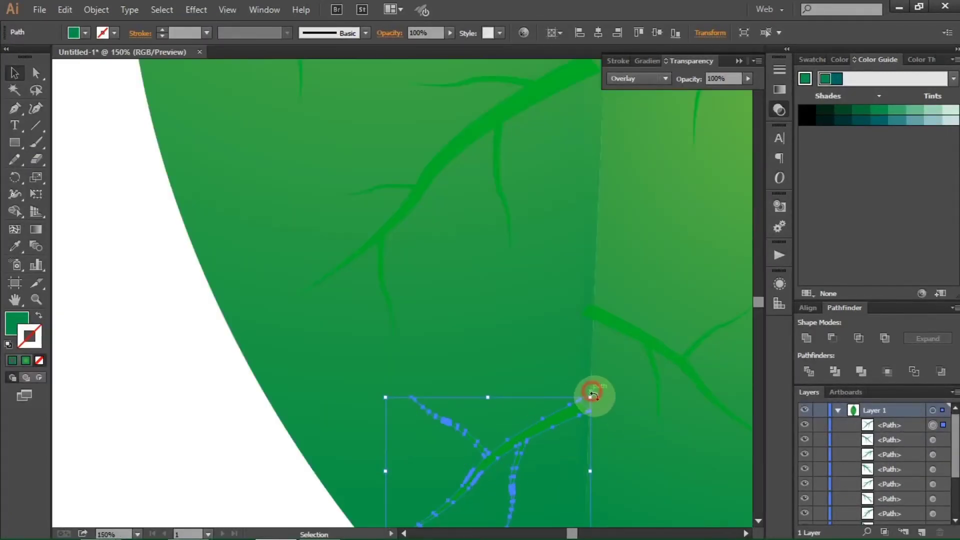
pyautogui.moveTo(594, 392); pyautogui.dragTo(561, 426)
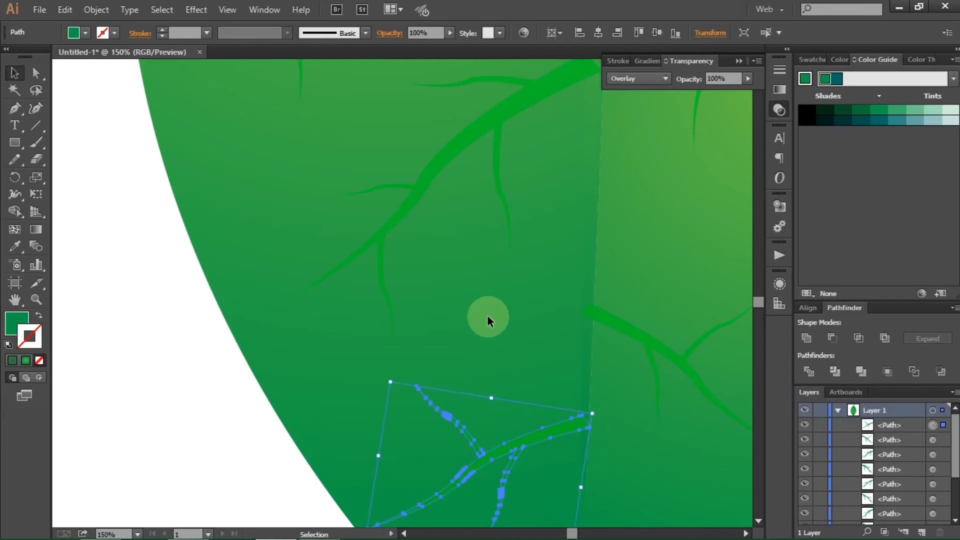
pyautogui.click(538, 379)
# Copy the right half's lowest vein down near the leaf tip and shrink the copy to fit inside the leaf.
pyautogui.scroll(-2, 536, 379)
pyautogui.moveTo(591, 384); pyautogui.dragTo(583, 444)
pyautogui.moveTo(637, 477); pyautogui.dragTo(605, 448)
pyautogui.scroll(2, 590, 439)
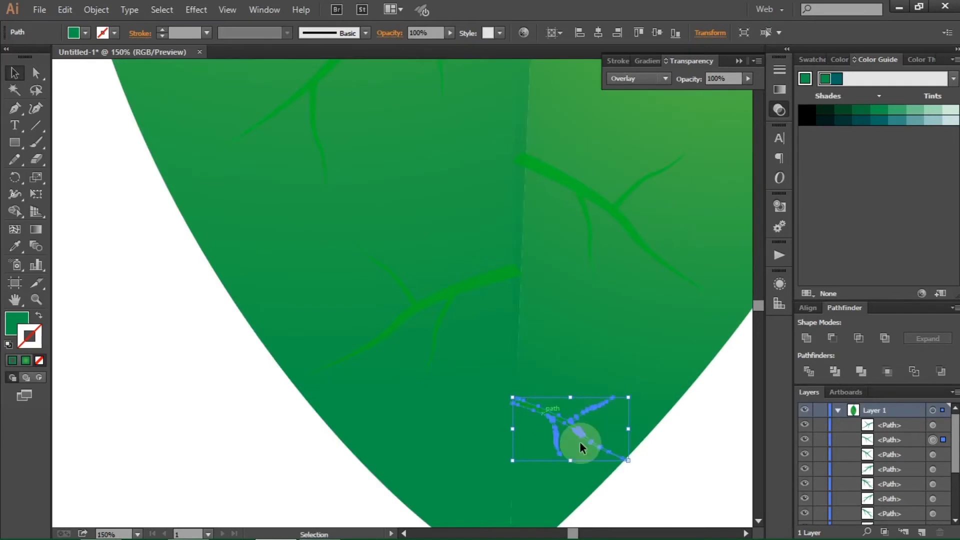
pyautogui.scroll(-2, 580, 441)
pyautogui.click(668, 485)
# Combine all the veins into one group and unlock the leaf group beneath it.
pyautogui.scroll(-1, 662, 478)
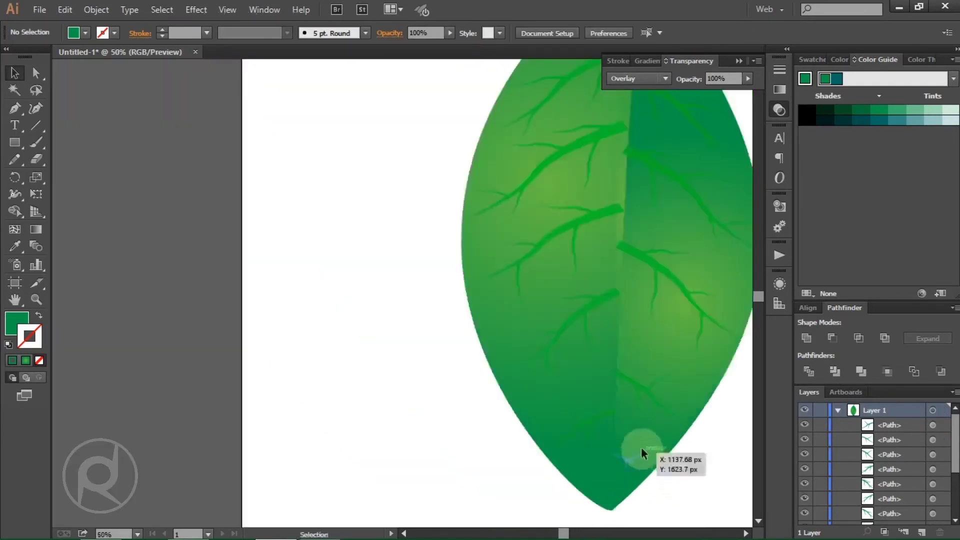
pyautogui.scroll(-1, 643, 400)
pyautogui.moveTo(645, 364); pyautogui.dragTo(558, 323)
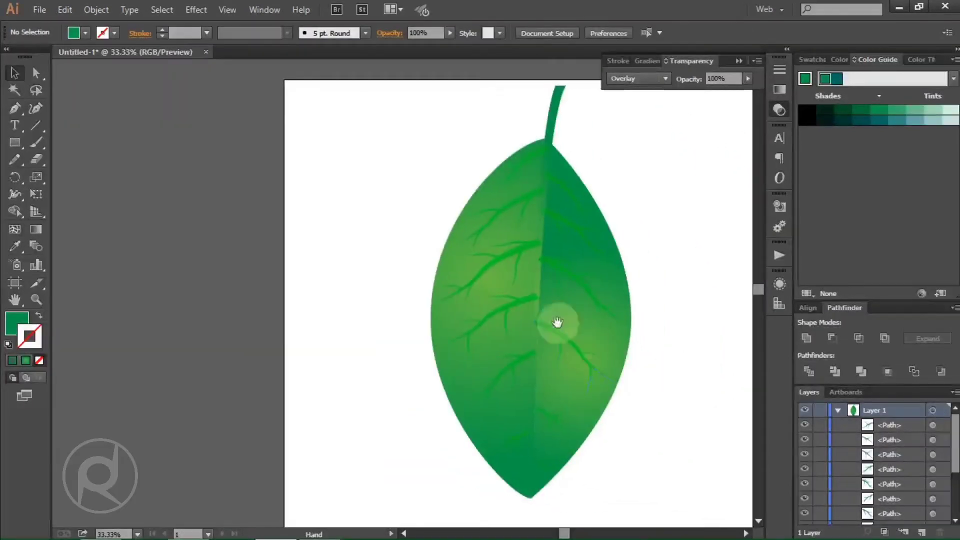
pyautogui.moveTo(568, 268); pyautogui.dragTo(388, 227)
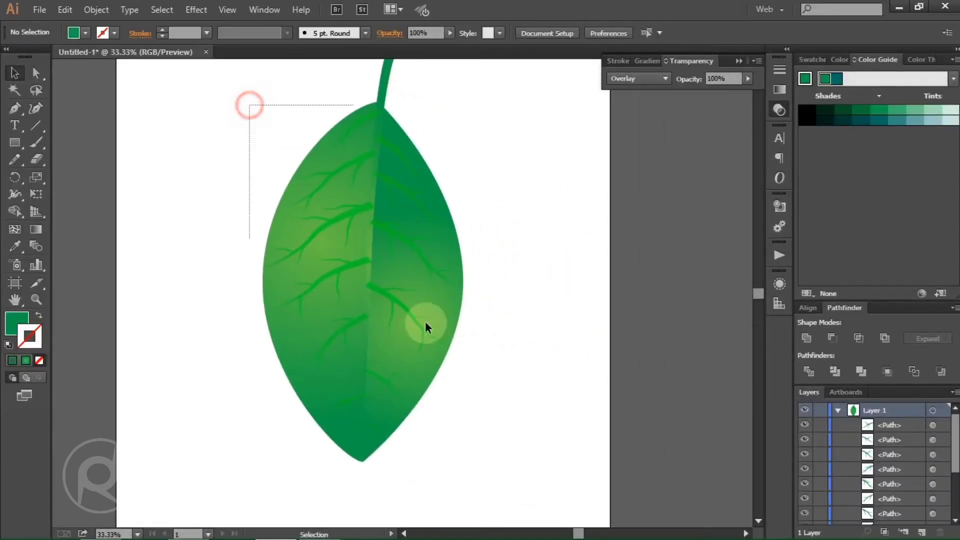
pyautogui.moveTo(492, 429); pyautogui.dragTo(492, 429)
pyautogui.rightClick(550, 216)
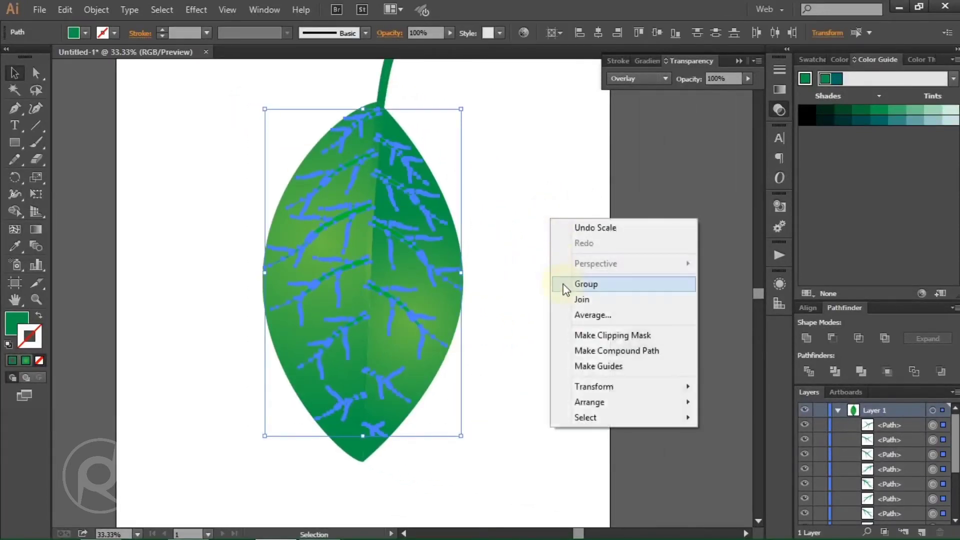
pyautogui.click(564, 285)
pyautogui.click(819, 441)
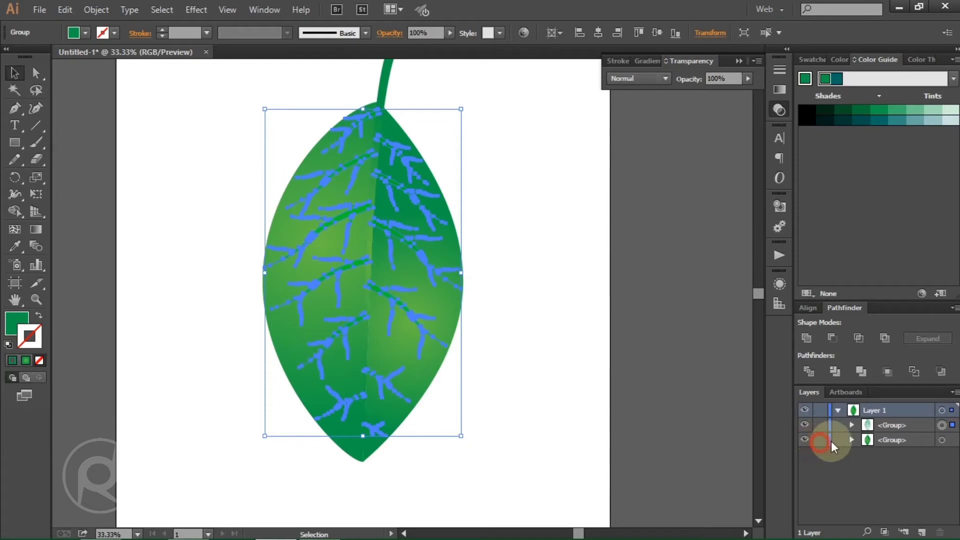
# Move the vein group into the leaf group, directly beneath its topmost path, and lock the leaf group.
pyautogui.click(852, 439)
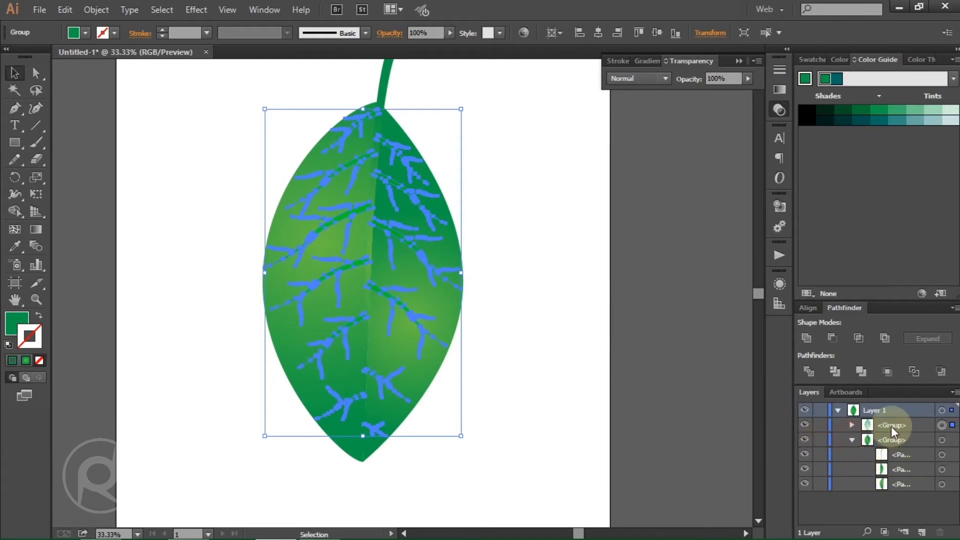
pyautogui.moveTo(891, 426); pyautogui.dragTo(900, 453)
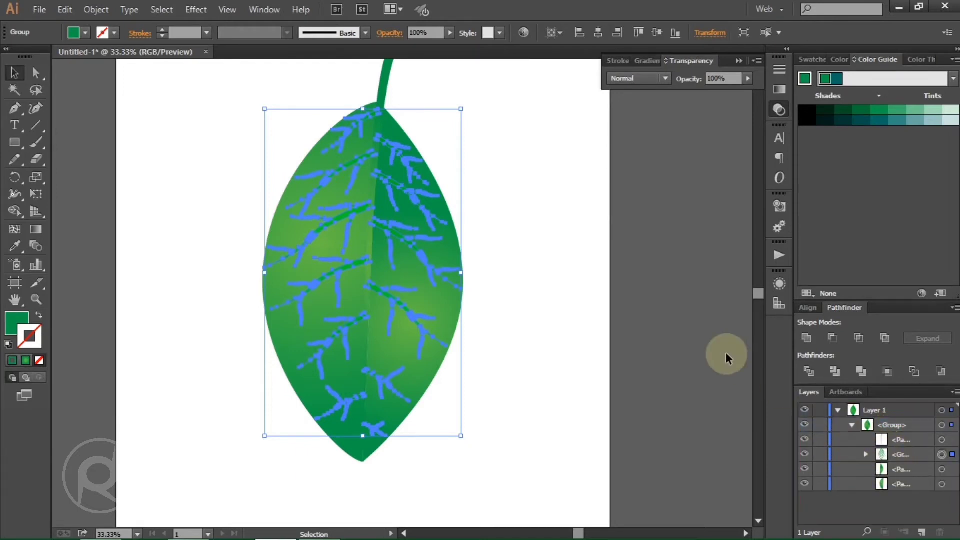
pyautogui.click(649, 311)
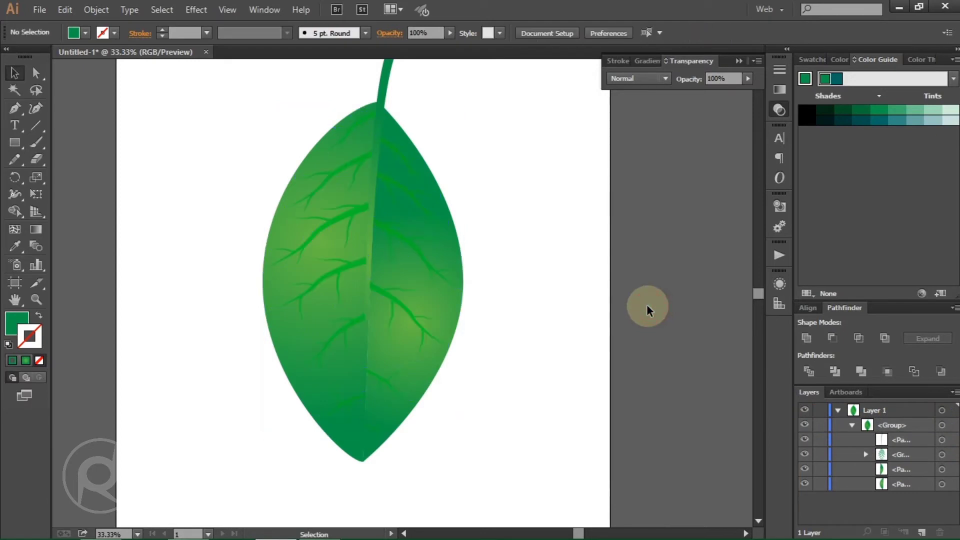
pyautogui.hotkey('ctrl', '-')
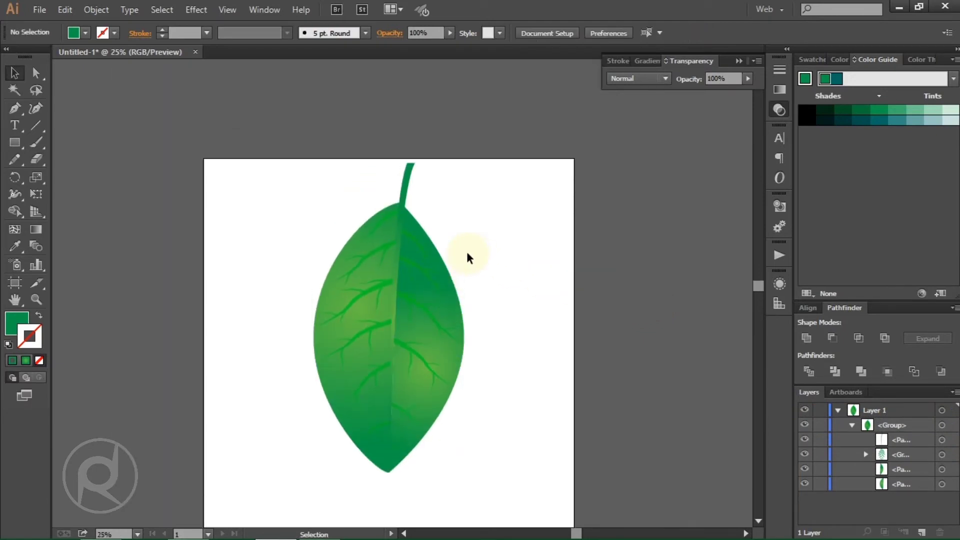
pyautogui.scroll(-2, 467, 253)
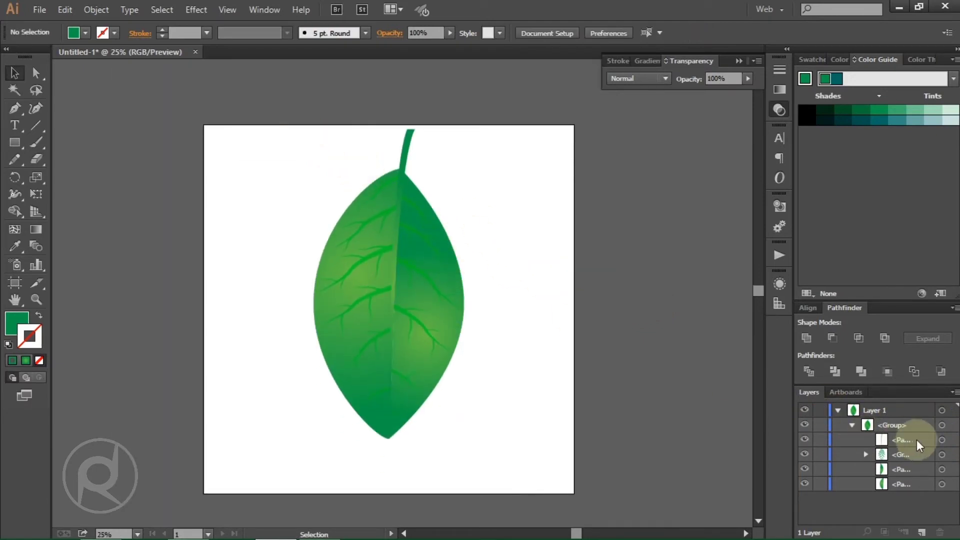
pyautogui.click(848, 425)
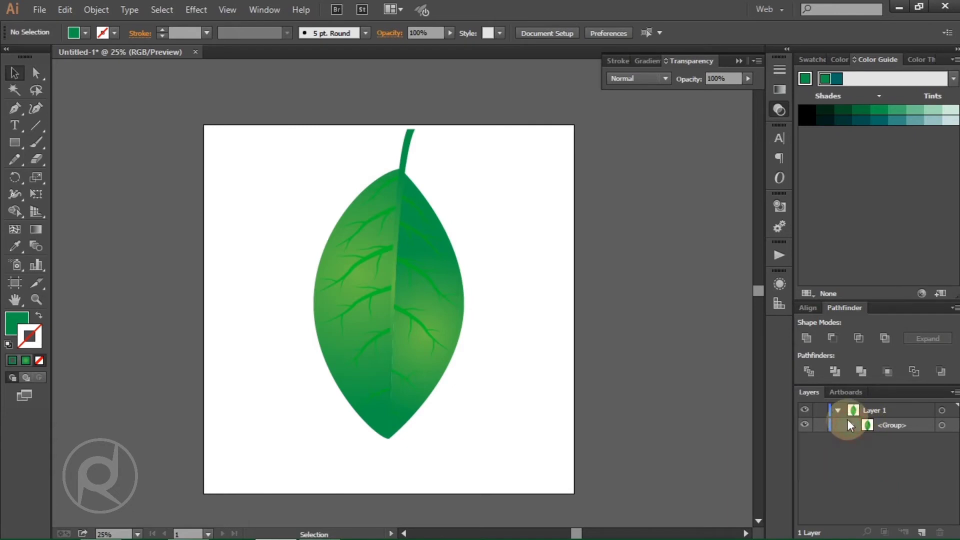
pyautogui.click(823, 426)
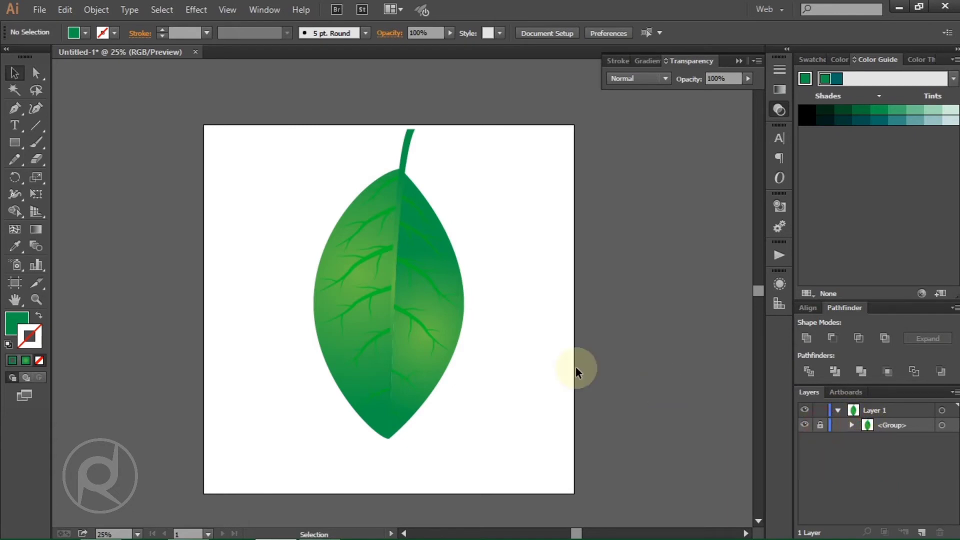
# Draw a light grey circle beside the leaf and pull its top anchor up into a pointed water-drop shape.
pyautogui.scroll(3, 240, 308)
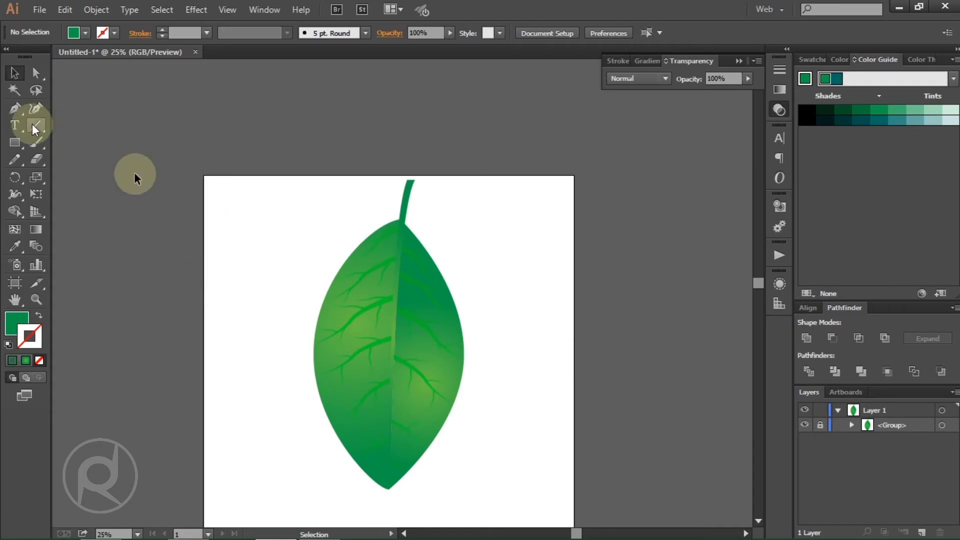
pyautogui.moveTo(167, 214); pyautogui.dragTo(239, 355)
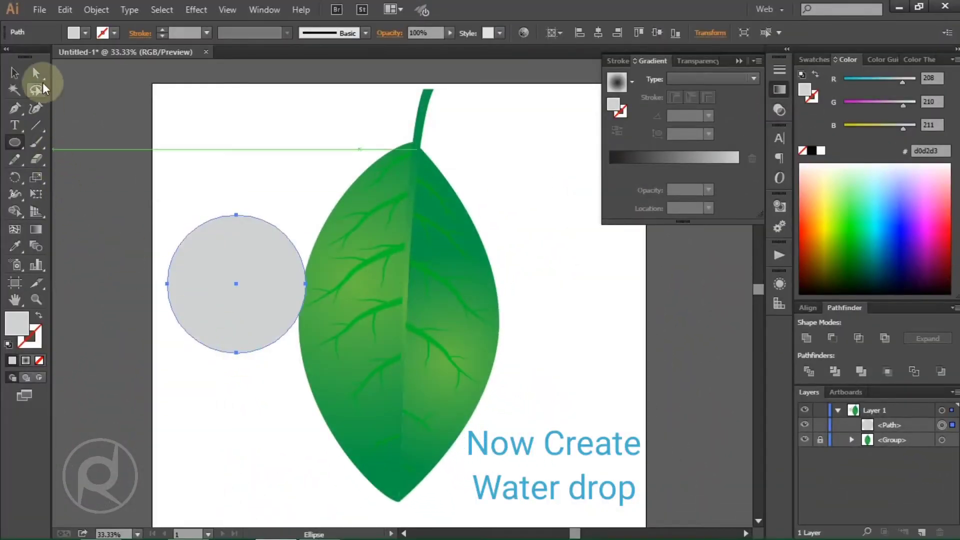
pyautogui.click(40, 75)
pyautogui.click(221, 172)
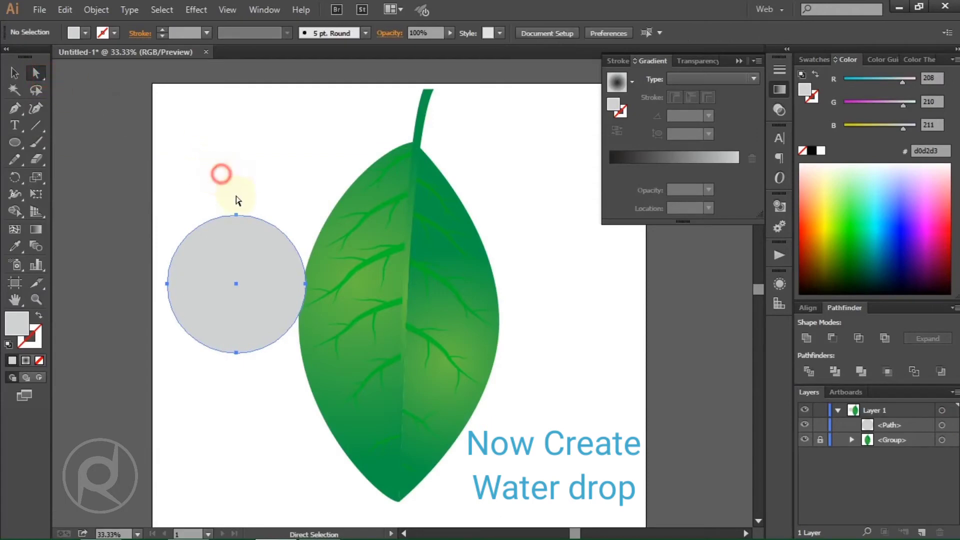
pyautogui.moveTo(238, 216); pyautogui.dragTo(240, 153)
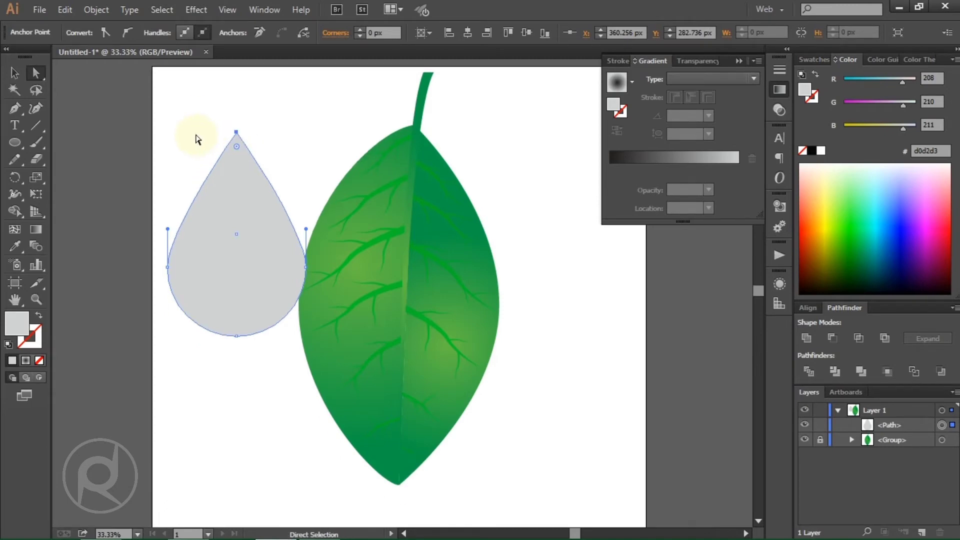
# Fill the drop with a black-and-light-grey radial gradient and reverse it so the light grey is at the centre.
pyautogui.click(608, 169)
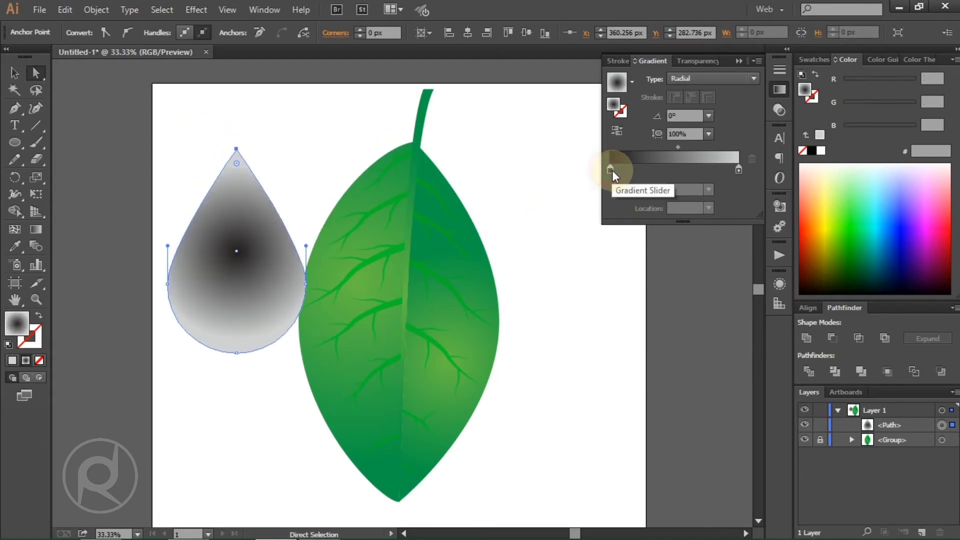
pyautogui.doubleClick(610, 170)
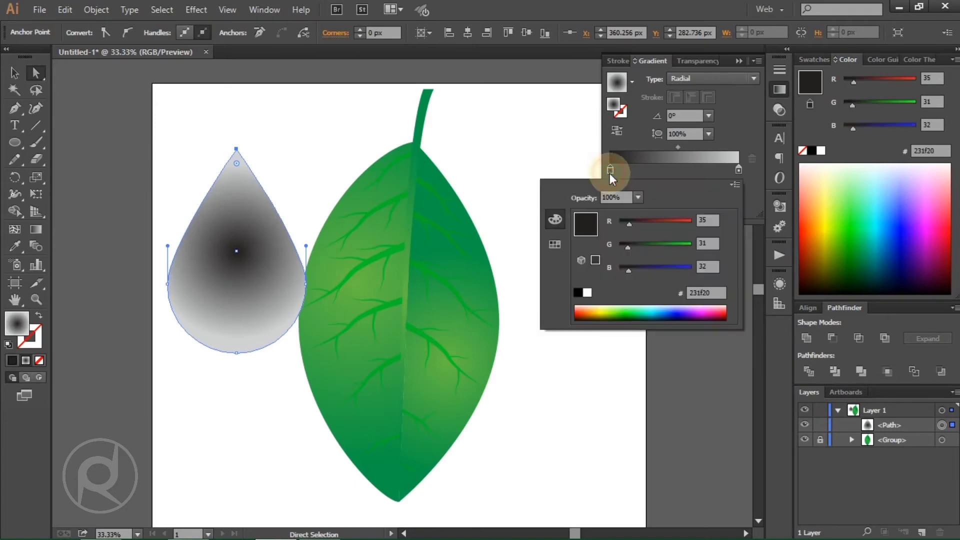
pyautogui.moveTo(629, 223); pyautogui.dragTo(620, 244)
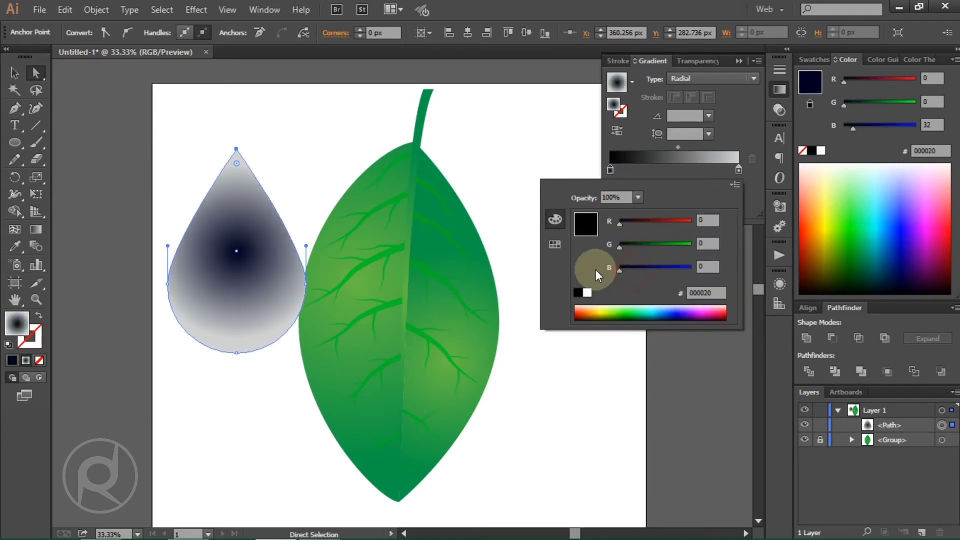
pyautogui.click(620, 131)
pyautogui.click(619, 131)
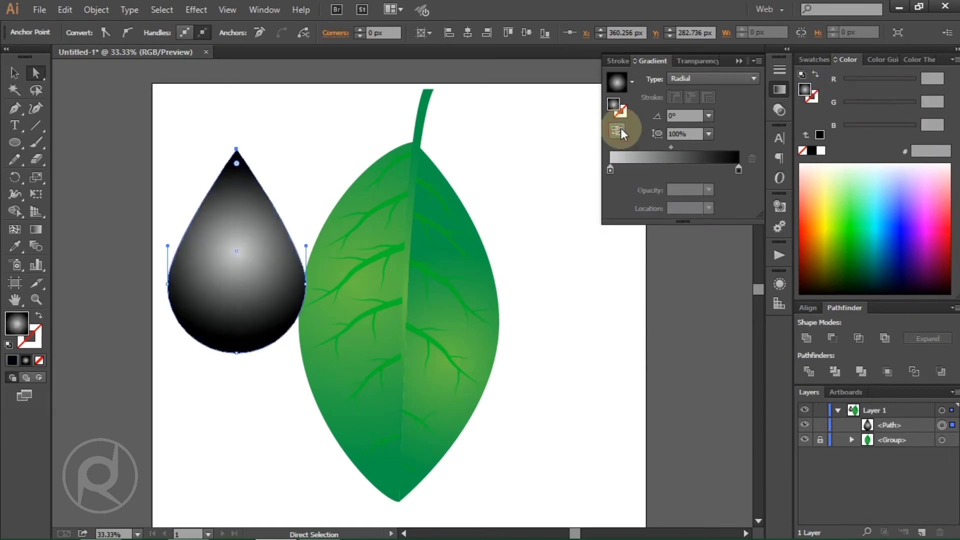
# Set the drop's blending mode to Screen and move it over the lower-left part of the leaf.
pyautogui.click(711, 58)
pyautogui.click(659, 77)
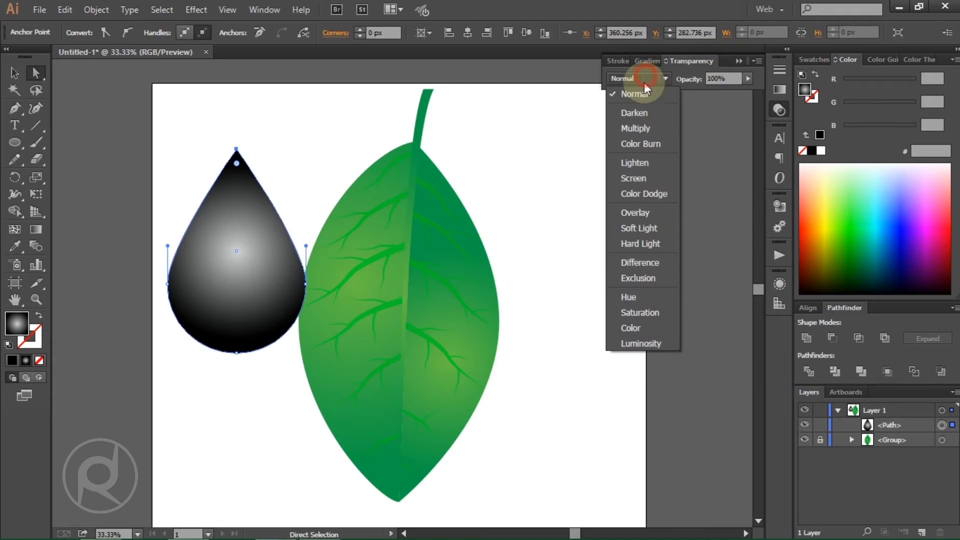
pyautogui.click(644, 179)
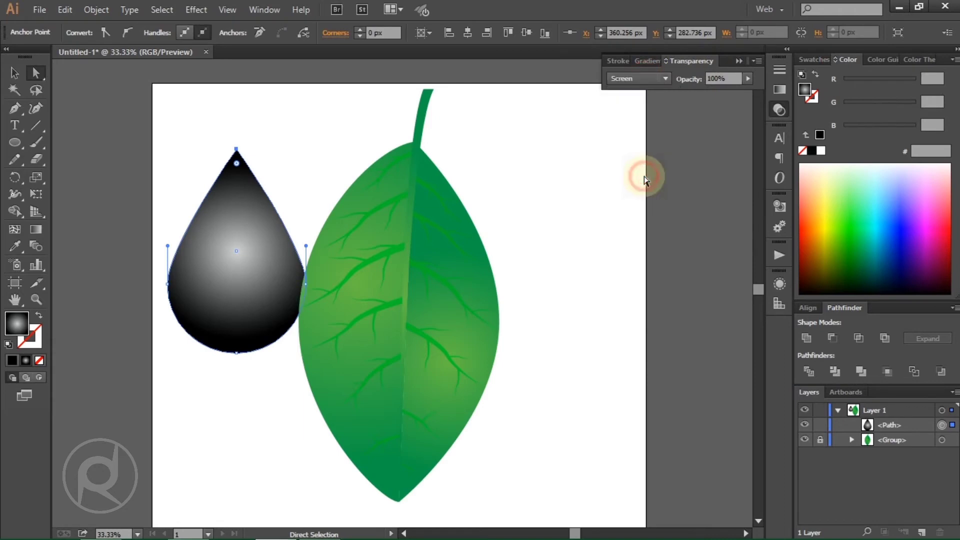
pyautogui.click(15, 73)
pyautogui.moveTo(203, 259); pyautogui.dragTo(322, 377)
pyautogui.scroll(-1, 554, 364)
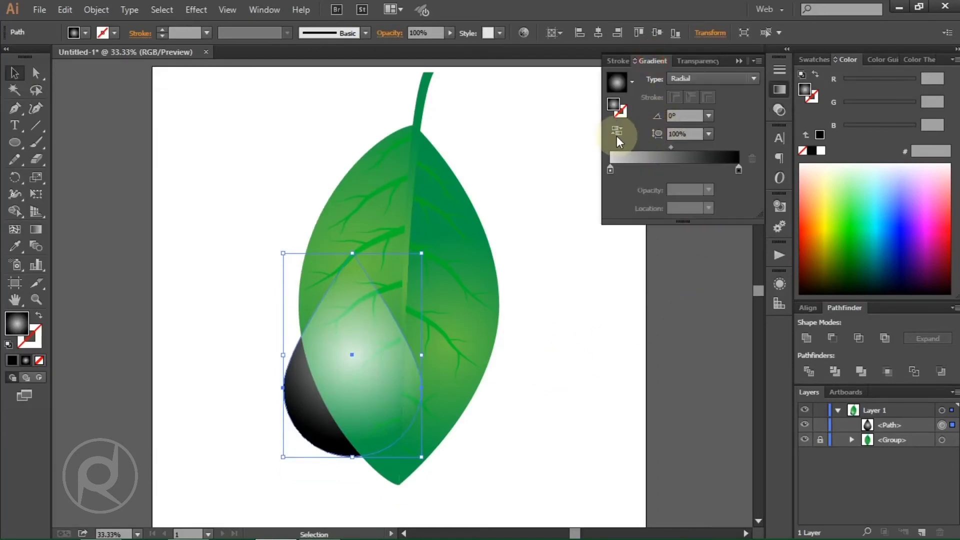
# Reverse the drop's gradient to a black centre, widen its radius and shift its centre towards the drop's lower right.
pyautogui.click(617, 132)
pyautogui.click(35, 229)
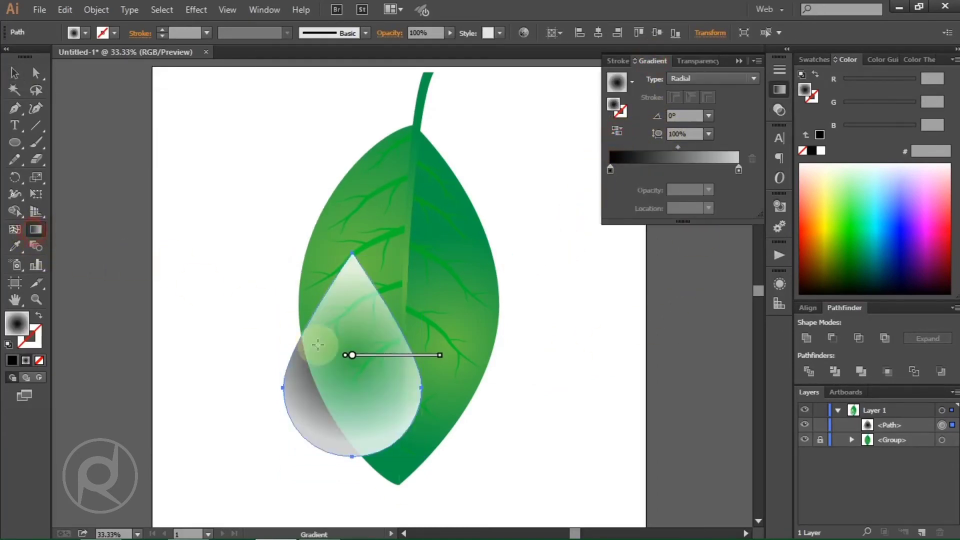
pyautogui.moveTo(442, 357); pyautogui.dragTo(486, 355)
pyautogui.moveTo(354, 355); pyautogui.dragTo(373, 375)
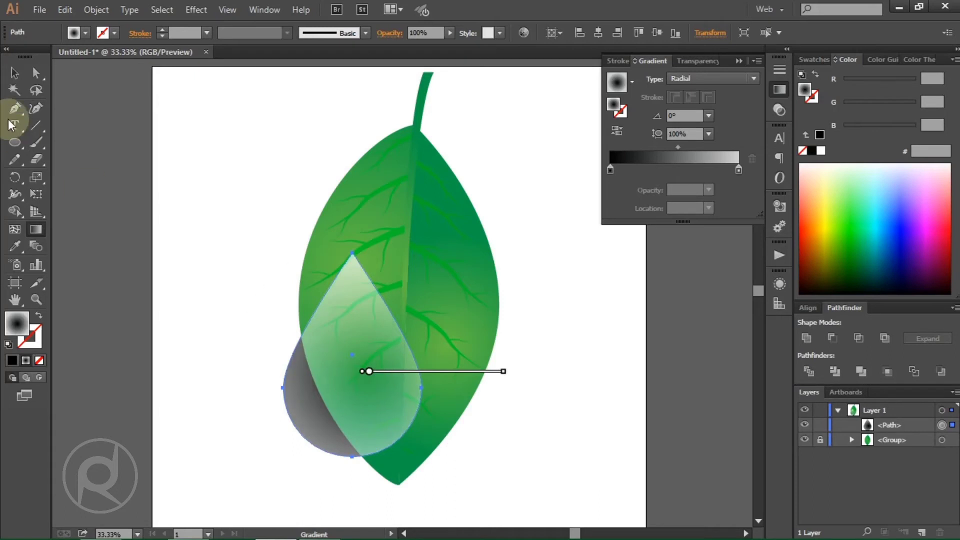
# Shrink the drop and reposition it near the leaf's lower centre, with its gradient midpoint at 68.74%.
pyautogui.click(14, 72)
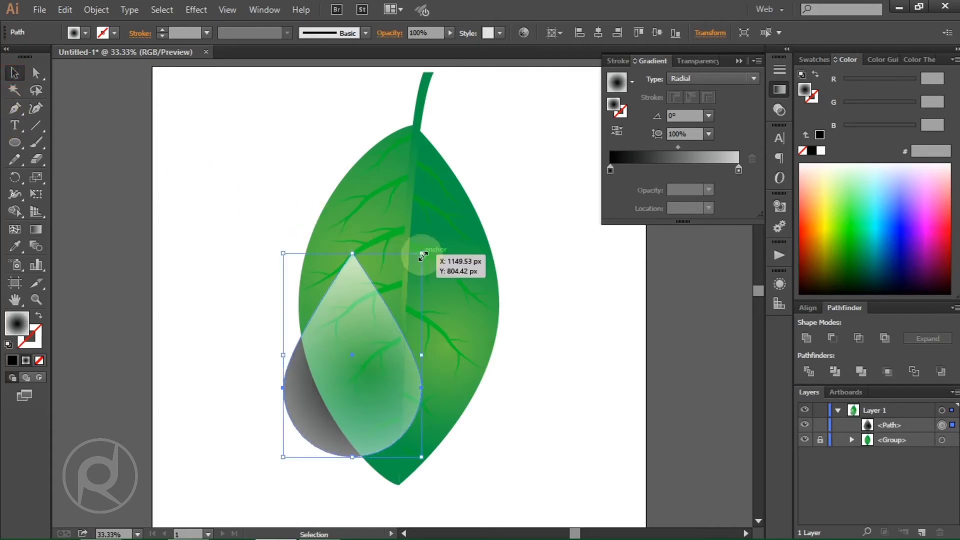
pyautogui.moveTo(421, 255); pyautogui.dragTo(393, 296)
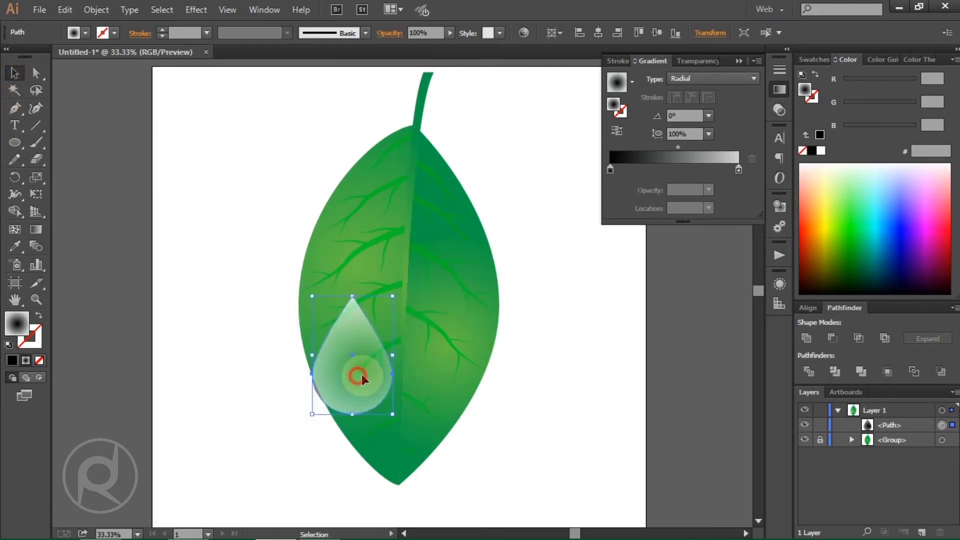
pyautogui.moveTo(361, 374); pyautogui.dragTo(384, 400)
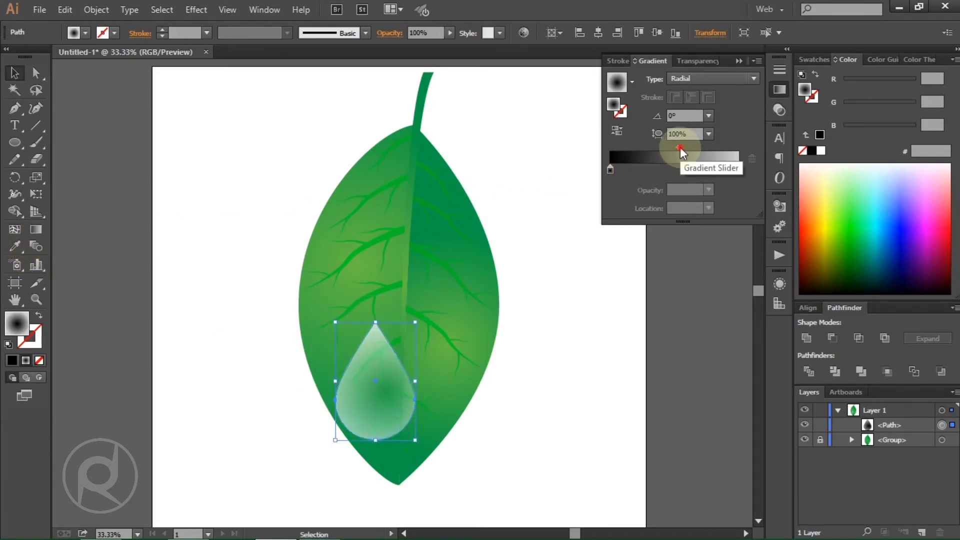
pyautogui.moveTo(680, 147); pyautogui.dragTo(701, 151)
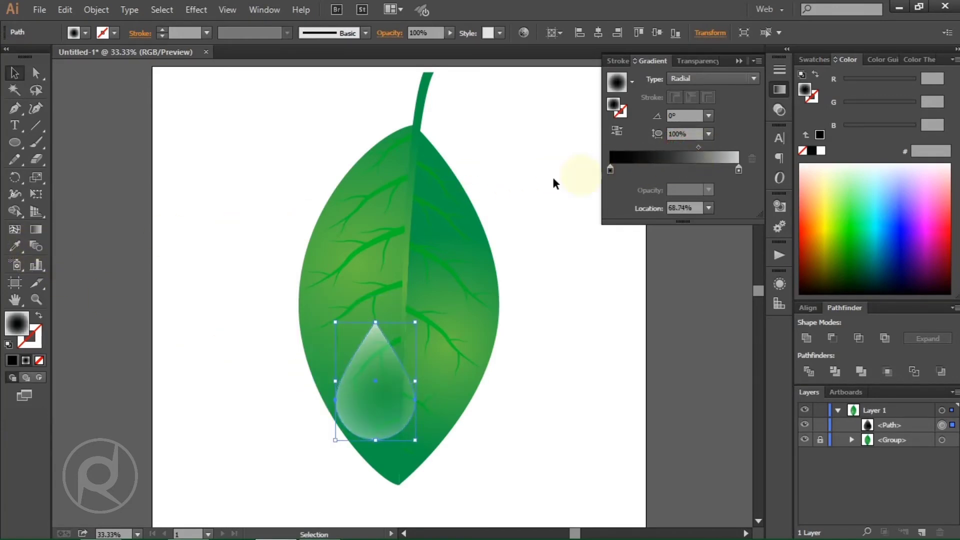
# Paste a copy of the drop directly behind the original and enlarge it slightly from its centre.
pyautogui.scroll(-2, 276, 226)
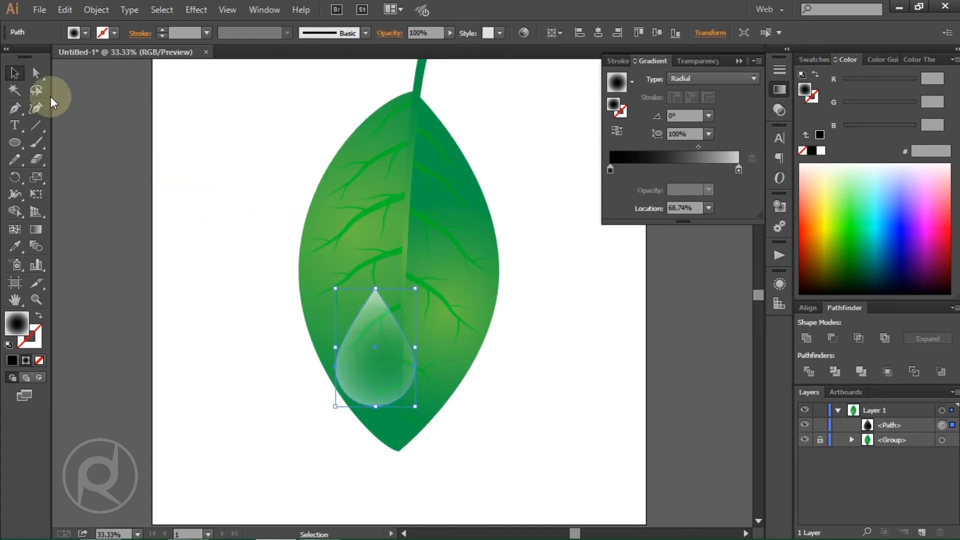
pyautogui.click(65, 10)
pyautogui.click(86, 75)
pyautogui.click(66, 10)
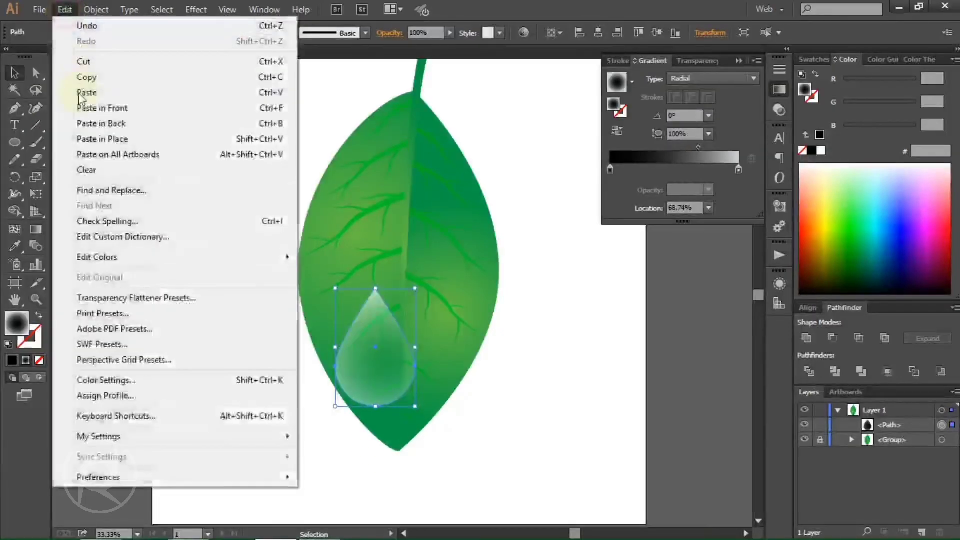
pyautogui.click(120, 124)
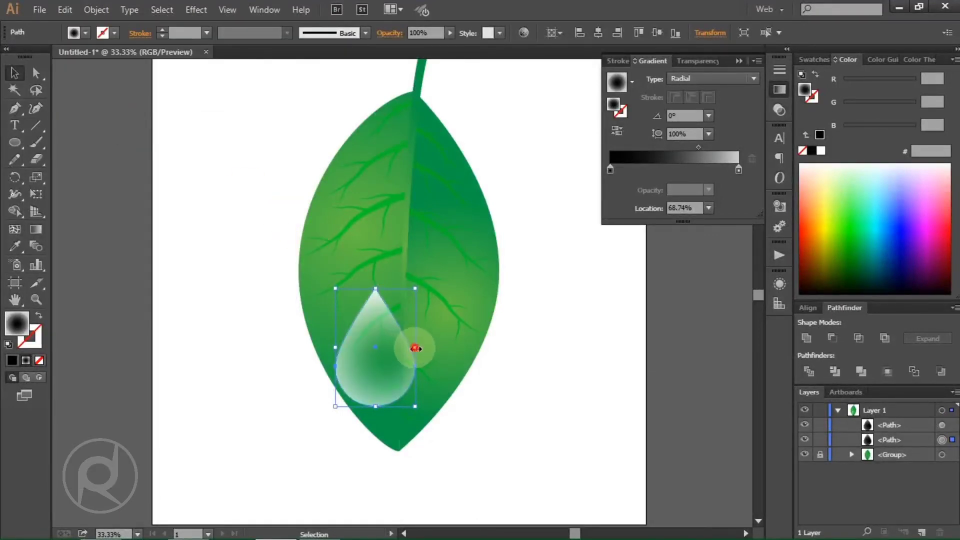
pyautogui.moveTo(415, 347); pyautogui.dragTo(426, 348)
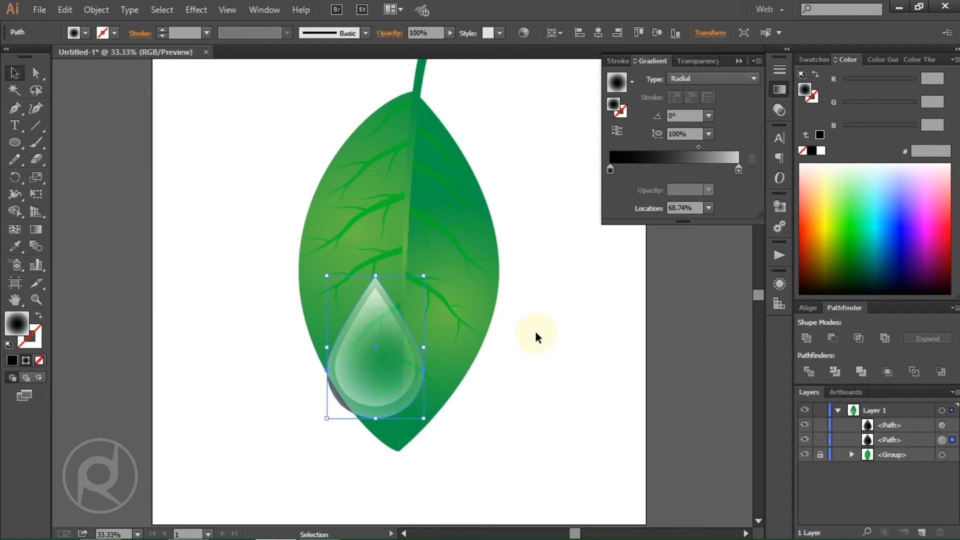
# Recolour the rear drop's radial gradient from white at the centre to grey at the edge, with the midpoint at 48.85%.
pyautogui.click(814, 60)
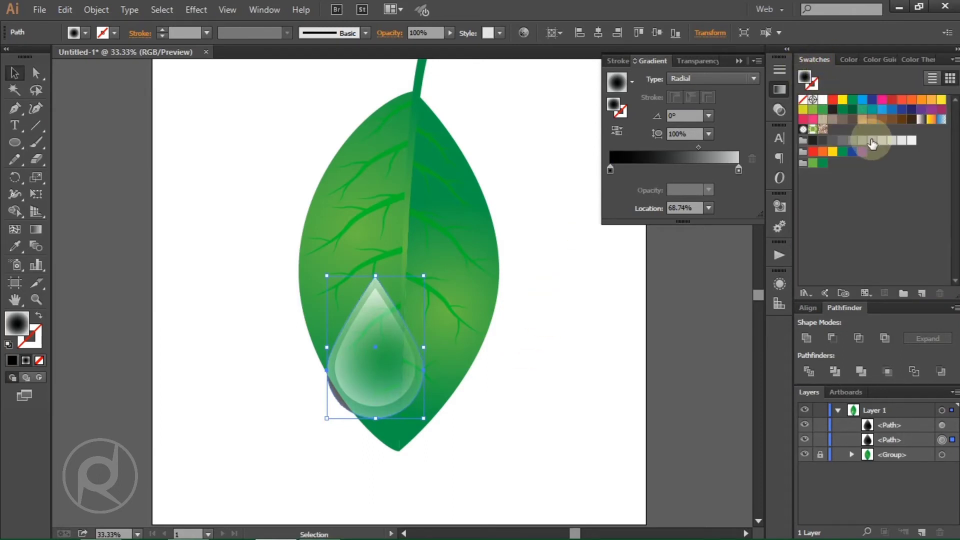
pyautogui.click(738, 169)
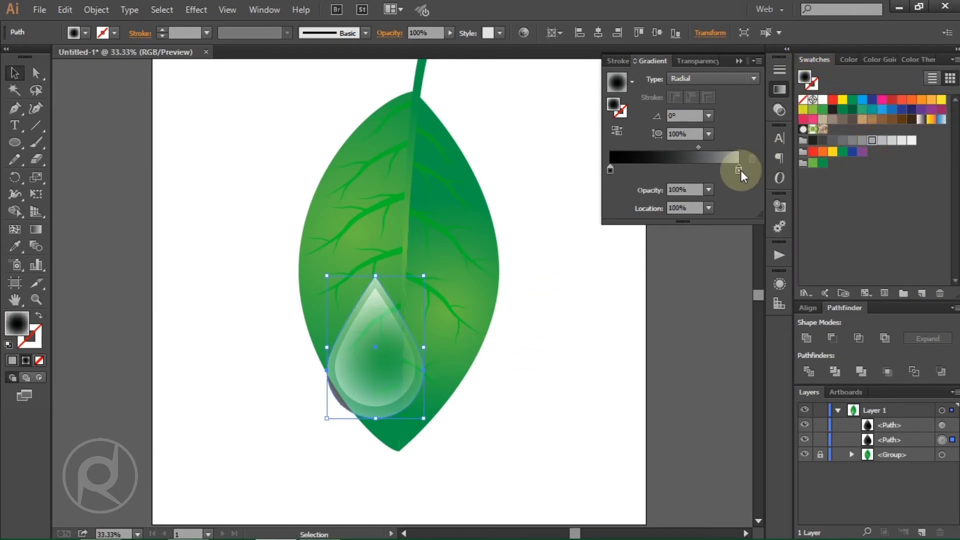
pyautogui.moveTo(824, 100); pyautogui.dragTo(611, 169)
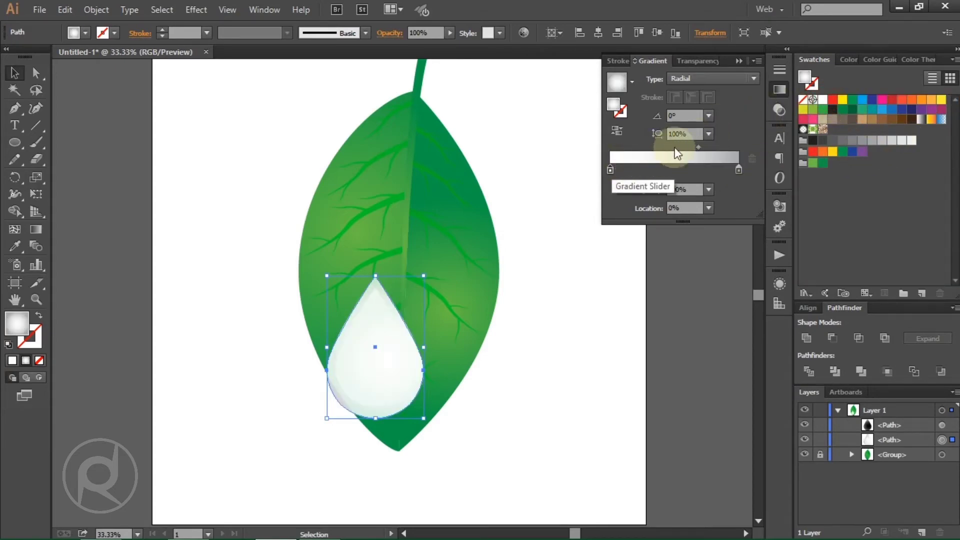
pyautogui.moveTo(698, 148); pyautogui.dragTo(672, 147)
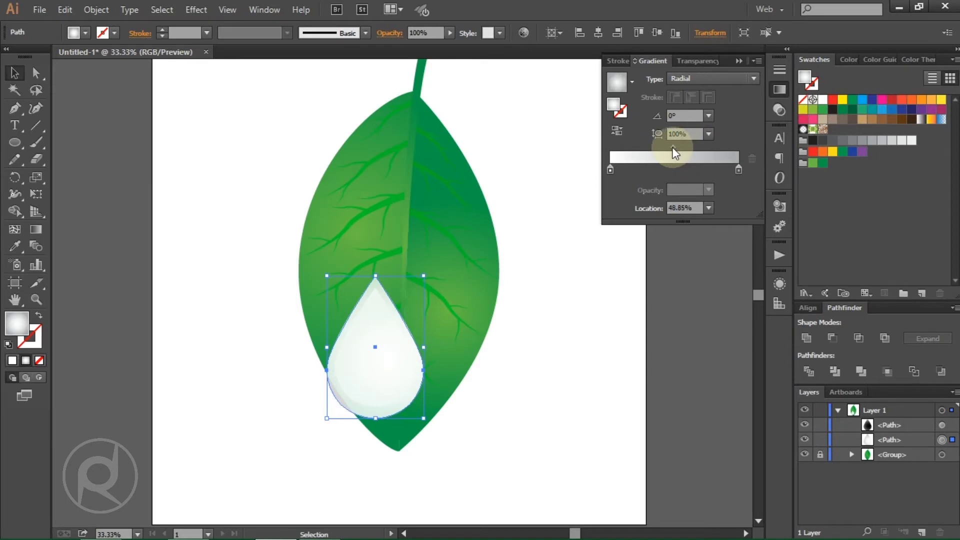
# Set the rear drop's blending mode to Multiply and show its gradient settings.
pyautogui.click(703, 65)
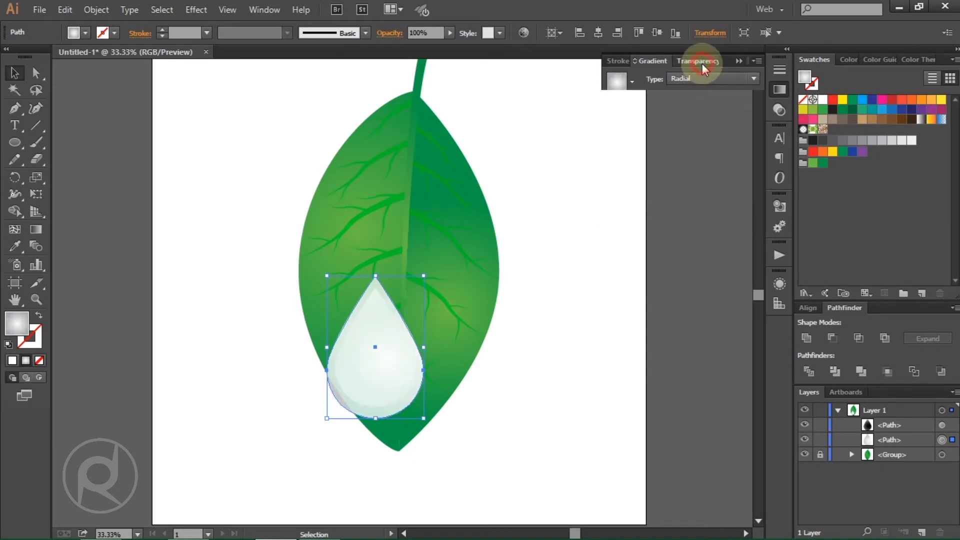
pyautogui.click(655, 75)
pyautogui.click(658, 128)
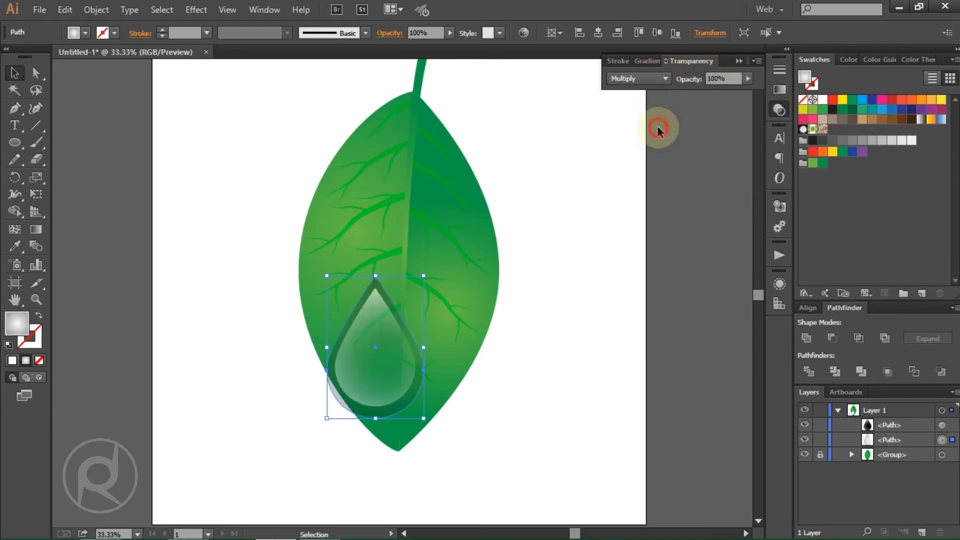
pyautogui.click(651, 62)
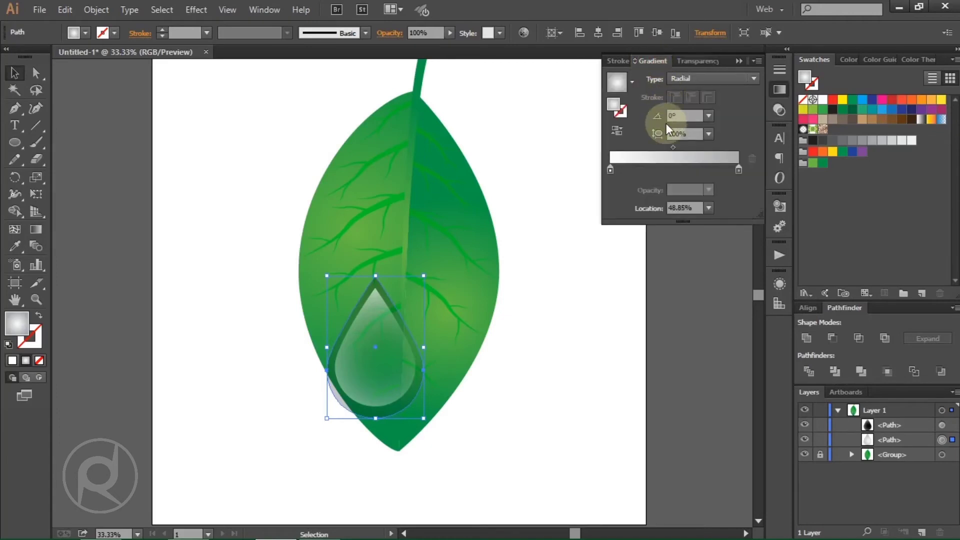
# Change the rear drop's gradient to linear and redraw it from the drop's upper left down past its base, at about -81.2°.
pyautogui.click(690, 78)
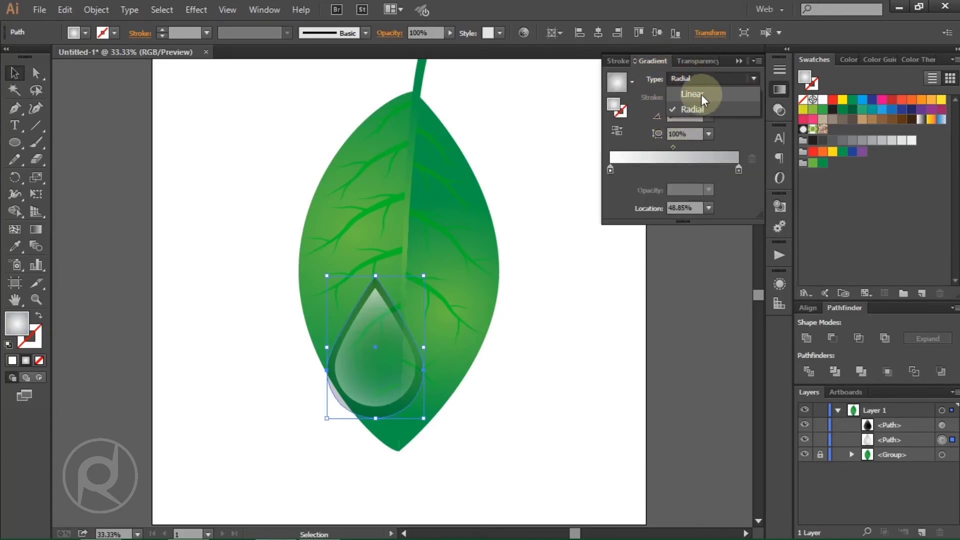
pyautogui.click(714, 95)
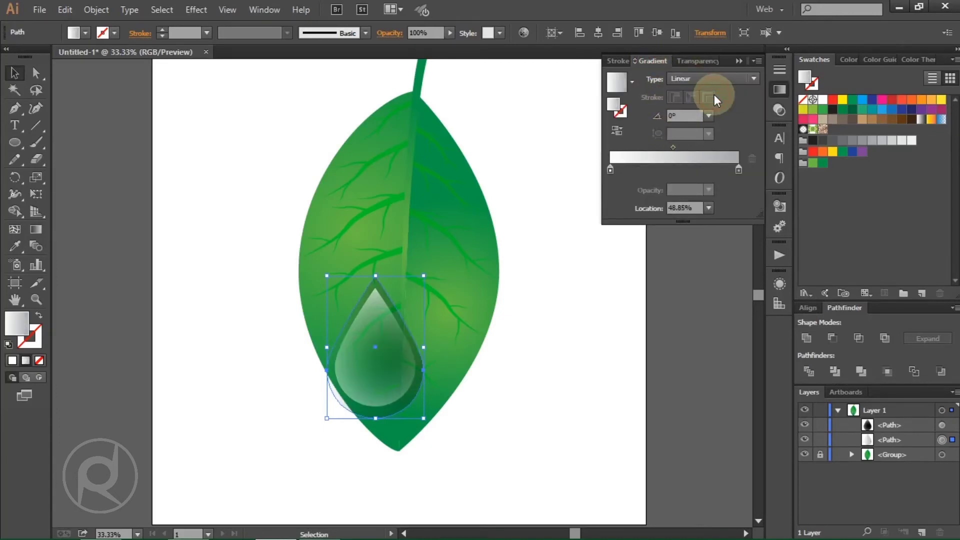
pyautogui.click(36, 229)
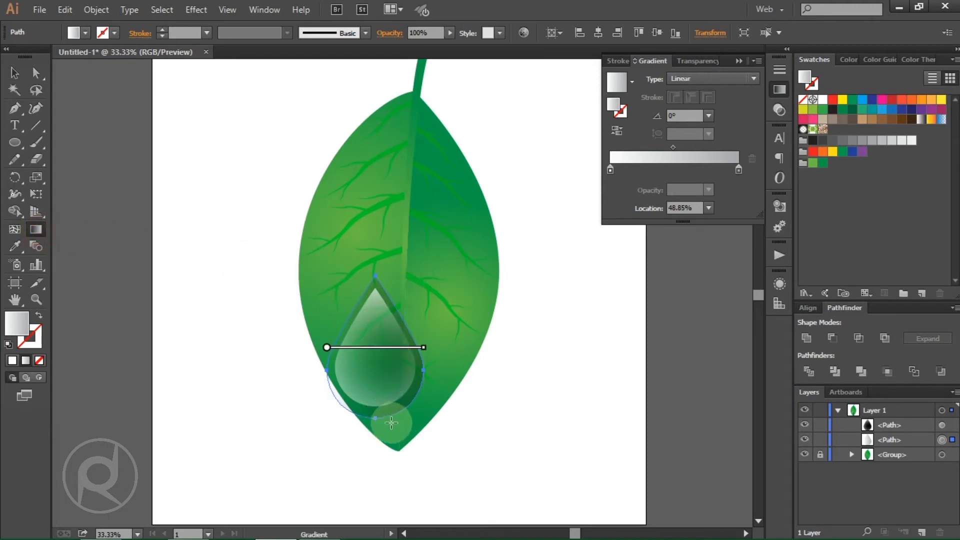
pyautogui.moveTo(393, 422)
pyautogui.mouseDown()
pyautogui.moveTo(370, 285)
pyautogui.moveTo(398, 422)
pyautogui.moveTo(384, 429)
pyautogui.mouseUp()
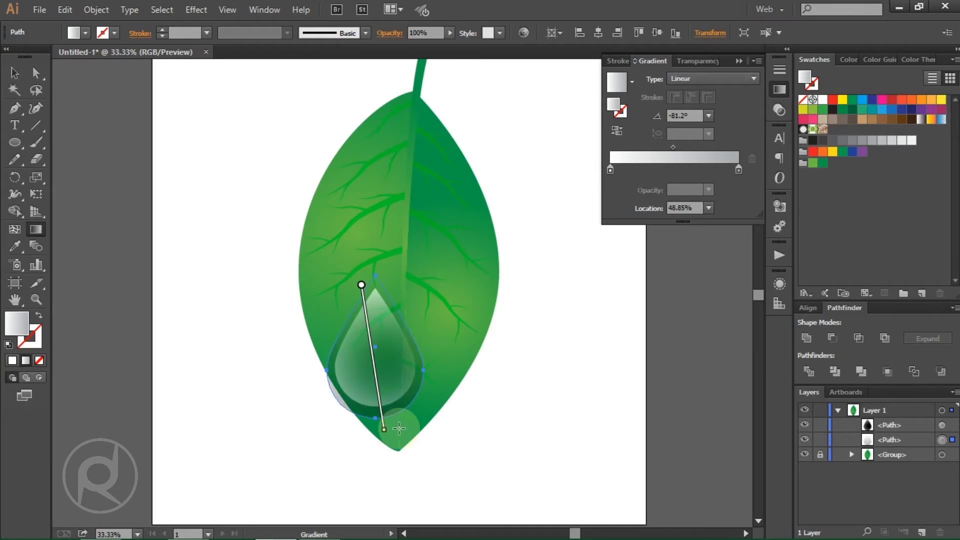
pyautogui.click(14, 75)
pyautogui.click(145, 212)
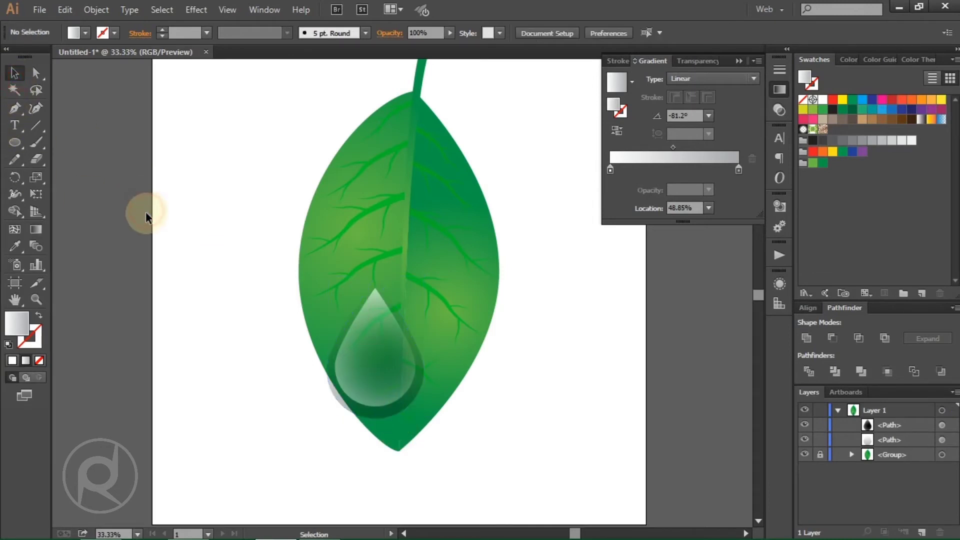
# Shift the midpoint of the rear drop's linear gradient towards its grey end to soften the shadow near the tip.
pyautogui.scroll(-1, 145, 215)
pyautogui.click(385, 392)
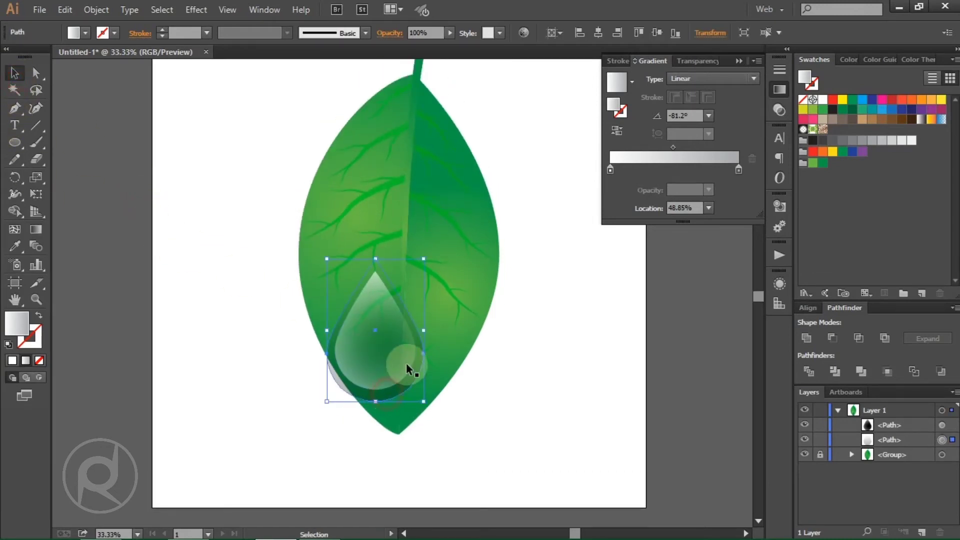
pyautogui.scroll(2, 415, 340)
pyautogui.moveTo(443, 316); pyautogui.dragTo(433, 305)
pyautogui.click(36, 229)
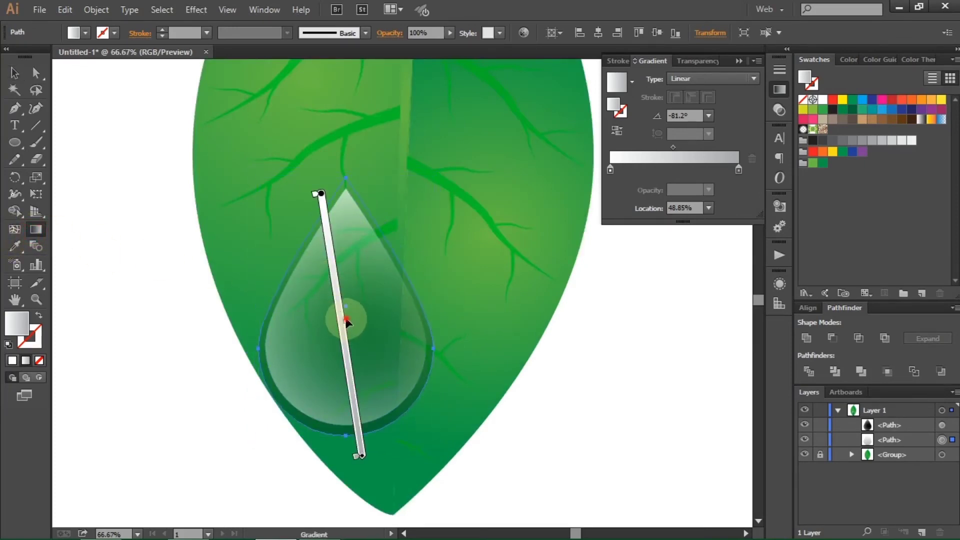
pyautogui.moveTo(347, 322); pyautogui.dragTo(349, 364)
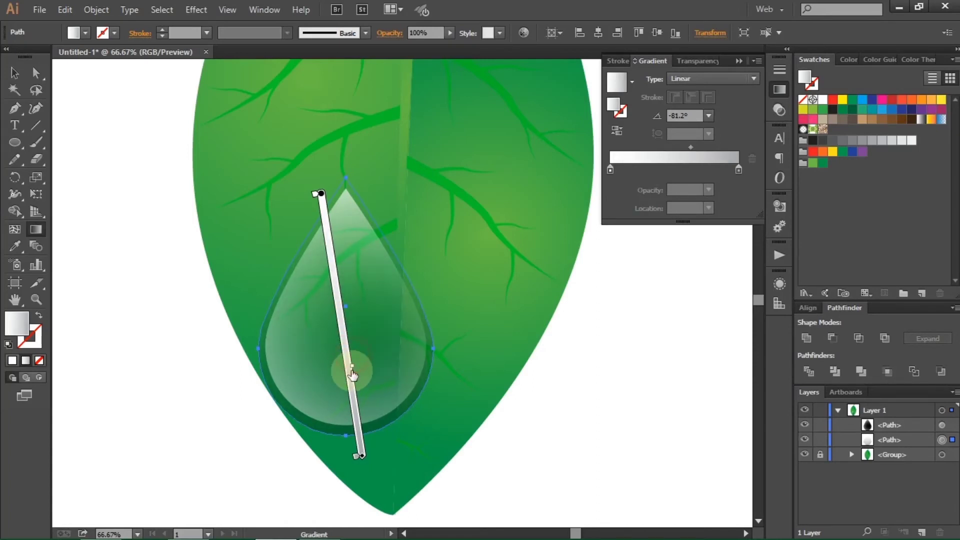
pyautogui.click(15, 91)
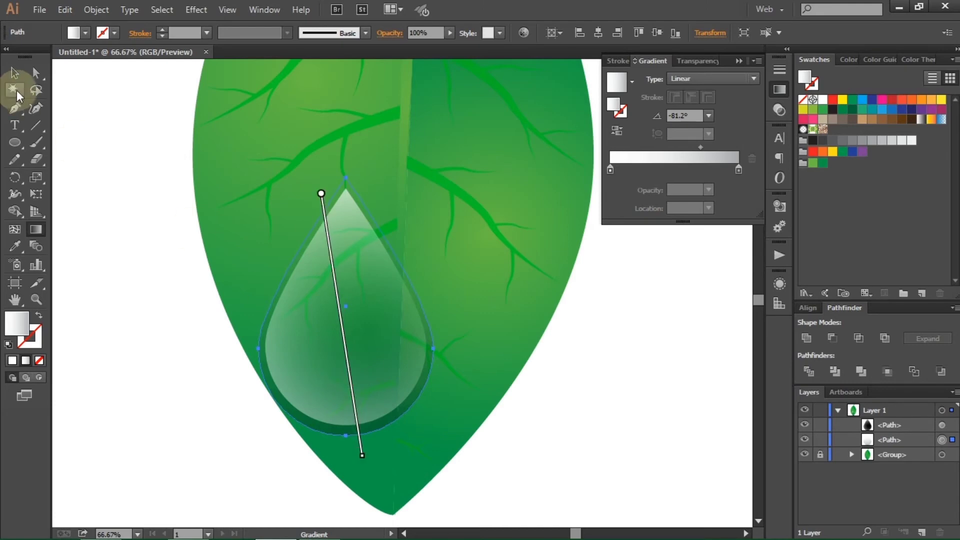
pyautogui.click(15, 75)
pyautogui.click(85, 182)
pyautogui.scroll(1, 132, 265)
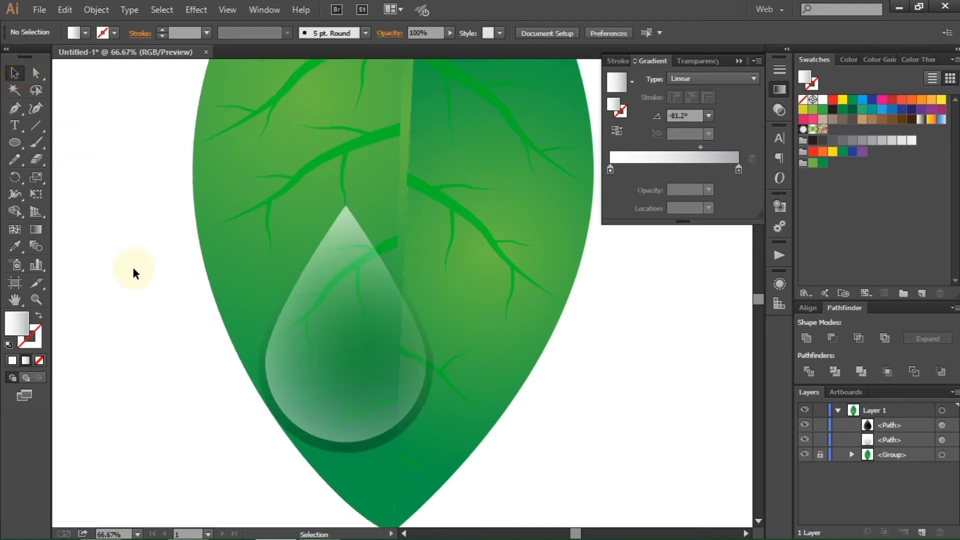
# Draw a circle to the left of the leaf and give it a radial gradient.
pyautogui.scroll(-2, 203, 284)
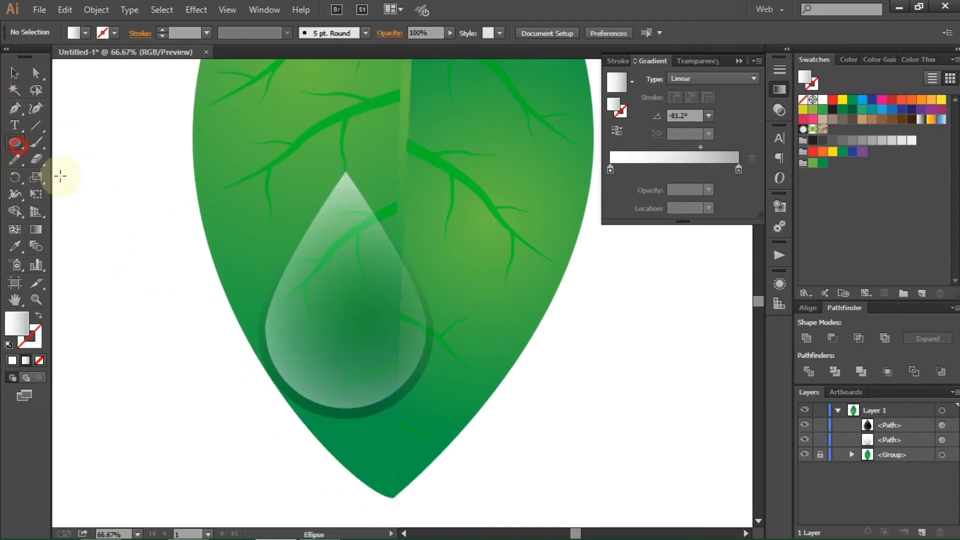
pyautogui.moveTo(96, 214); pyautogui.dragTo(155, 311)
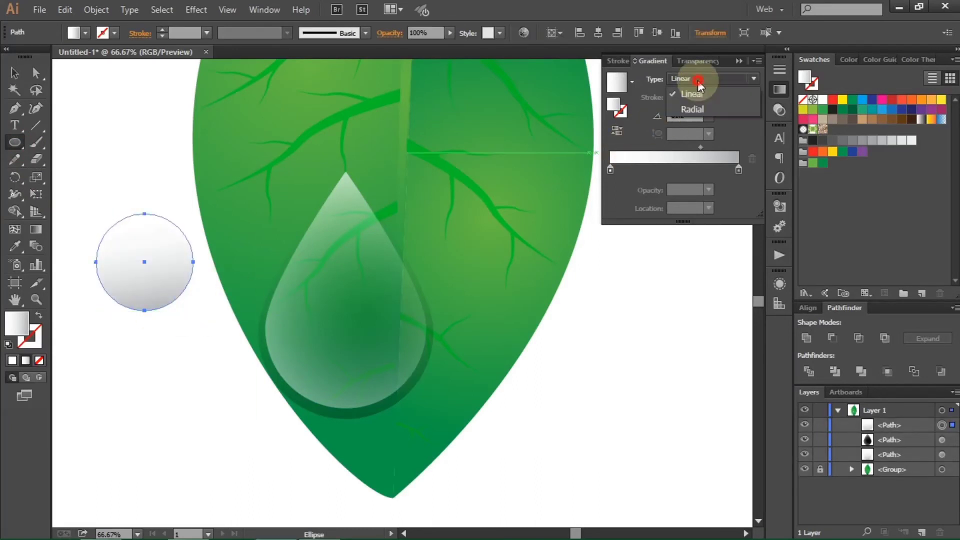
pyautogui.click(704, 108)
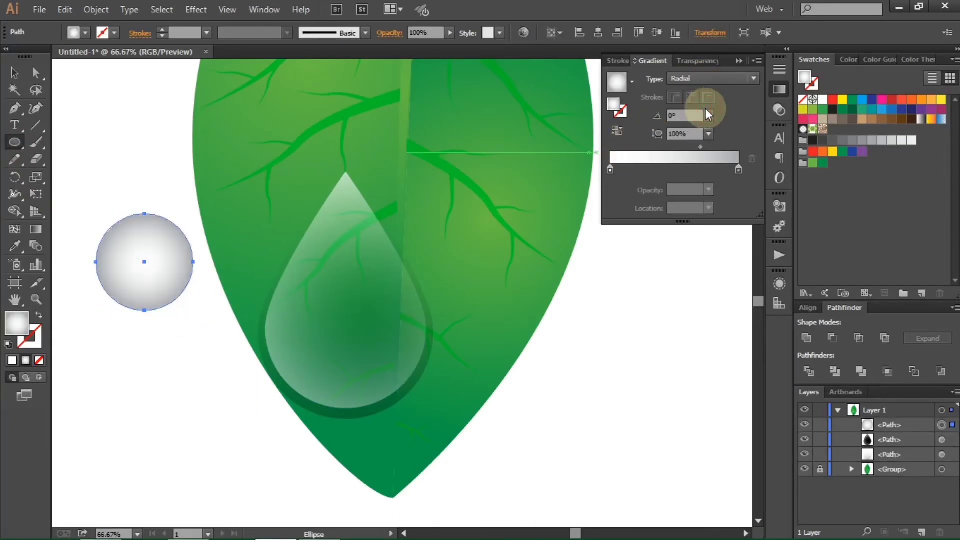
# Recolour the outer stop of the circle's radial gradient to black, setting its red and green values to 0.
pyautogui.click(817, 116)
pyautogui.moveTo(817, 116); pyautogui.dragTo(739, 169)
pyautogui.doubleClick(740, 173)
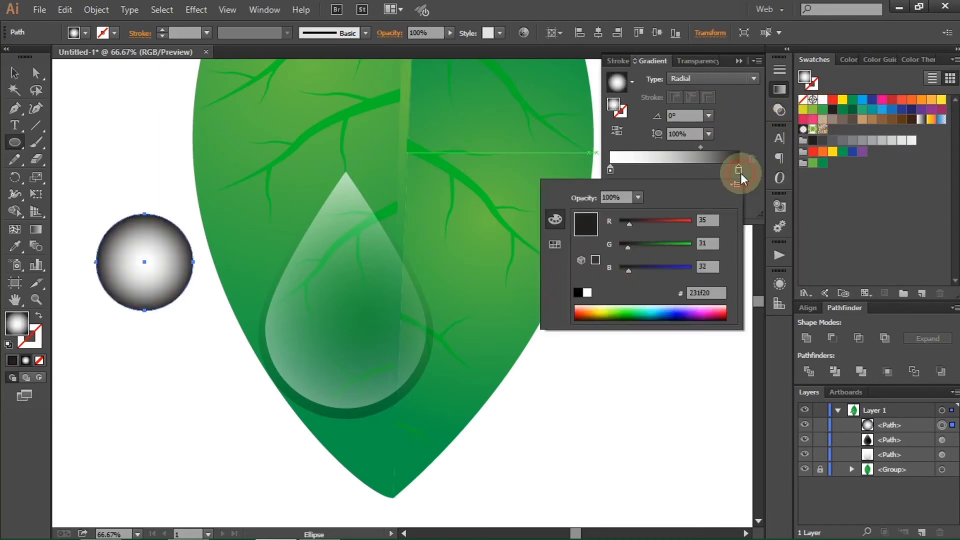
pyautogui.moveTo(628, 226); pyautogui.dragTo(611, 244)
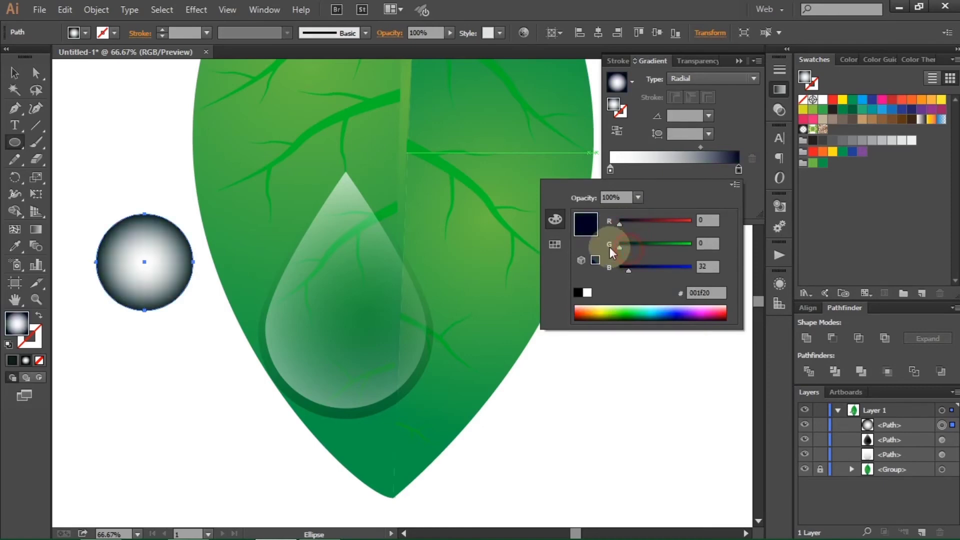
pyautogui.click(704, 147)
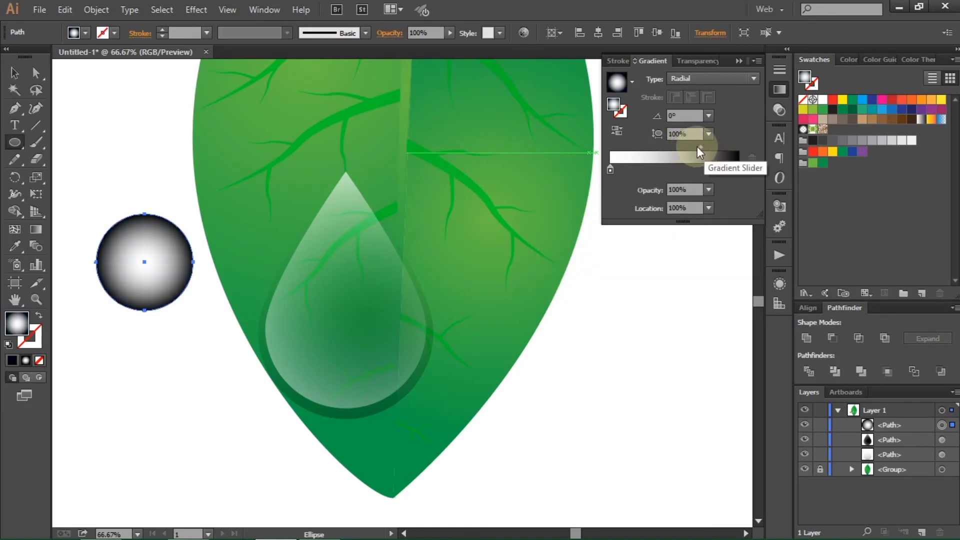
pyautogui.moveTo(739, 170)
pyautogui.mouseDown()
pyautogui.moveTo(679, 144)
pyautogui.moveTo(679, 169)
pyautogui.moveTo(746, 176)
pyautogui.mouseUp()
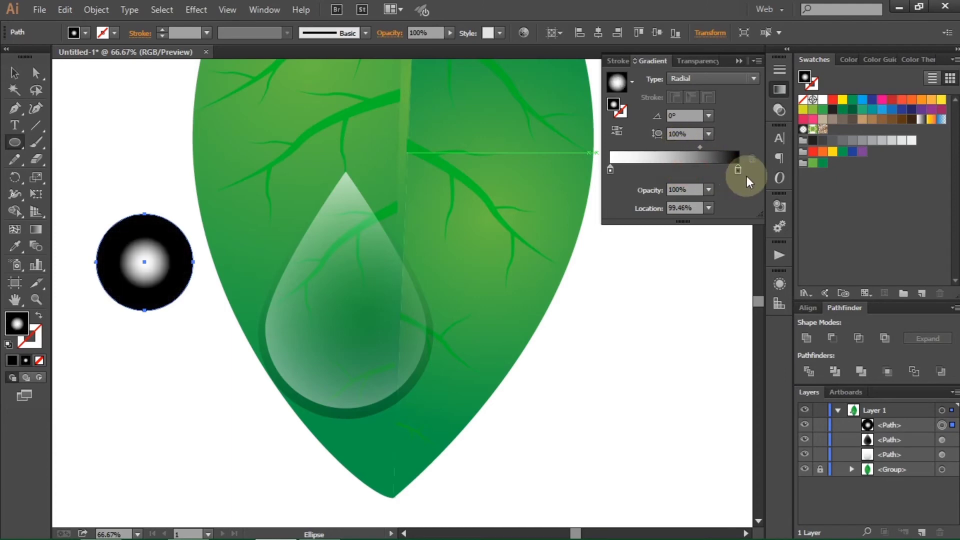
# Set the circle's gradient midpoint to 32.99%, shorten the gradient radius to inside its edge, and recolour the centre stop light grey.
pyautogui.moveTo(702, 148); pyautogui.dragTo(653, 145)
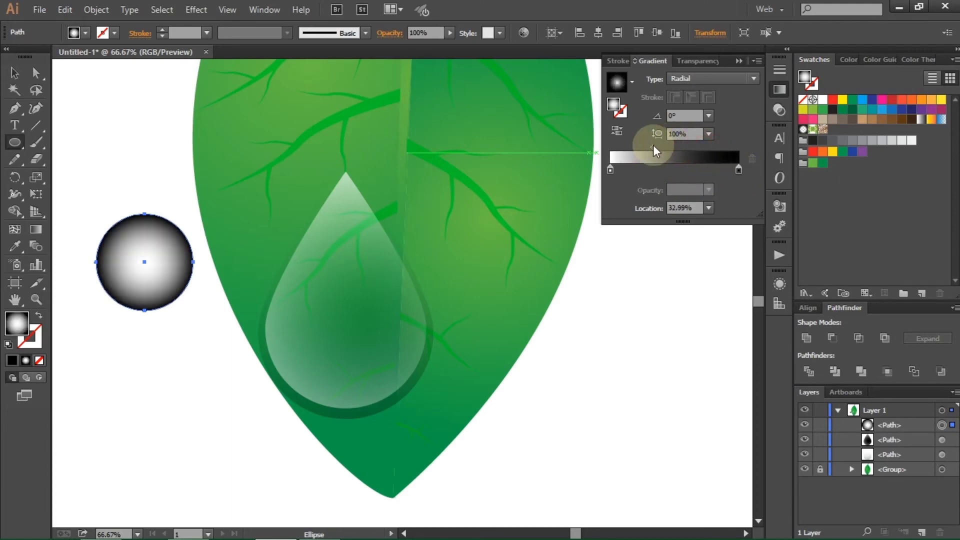
pyautogui.click(35, 229)
pyautogui.moveTo(193, 264); pyautogui.dragTo(178, 262)
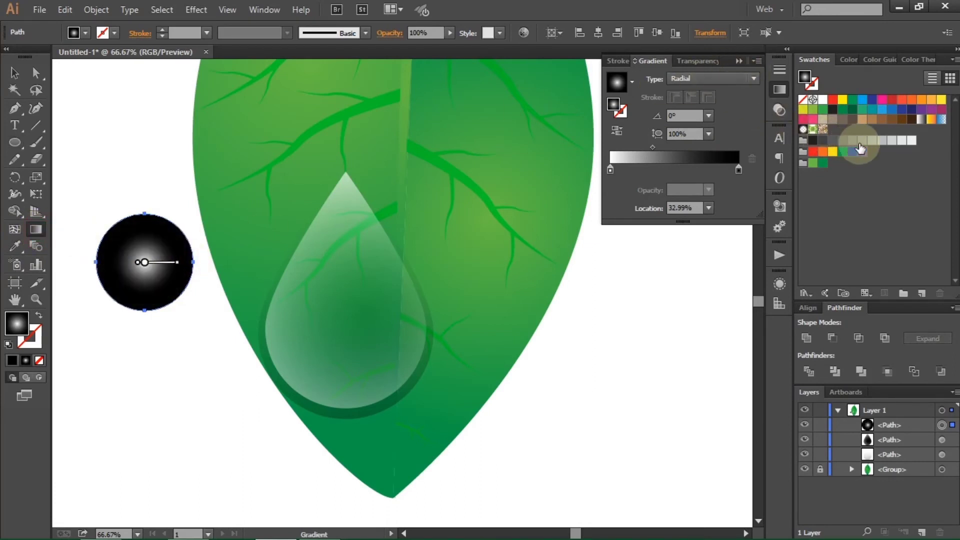
pyautogui.moveTo(881, 144); pyautogui.dragTo(611, 173)
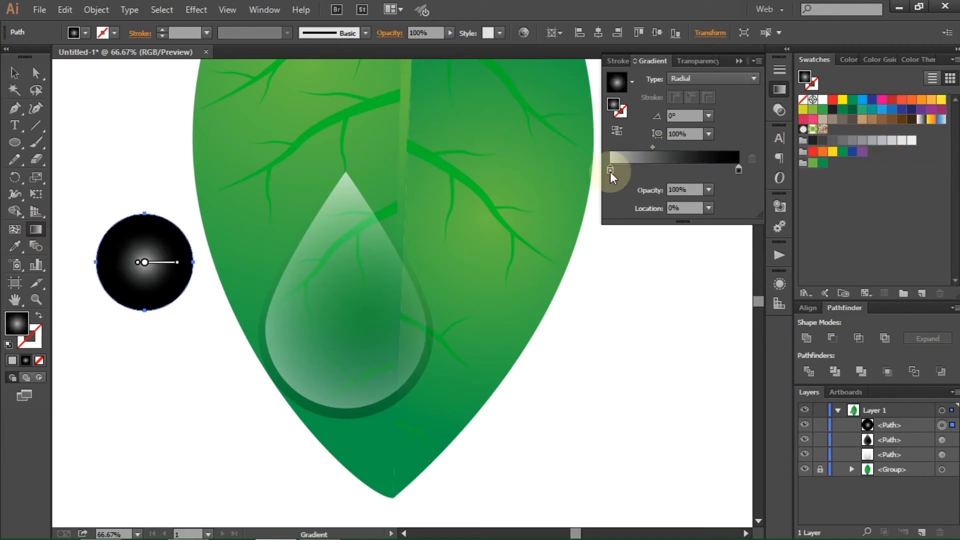
# Set the circle's blending mode to Screen.
pyautogui.click(692, 61)
pyautogui.click(650, 81)
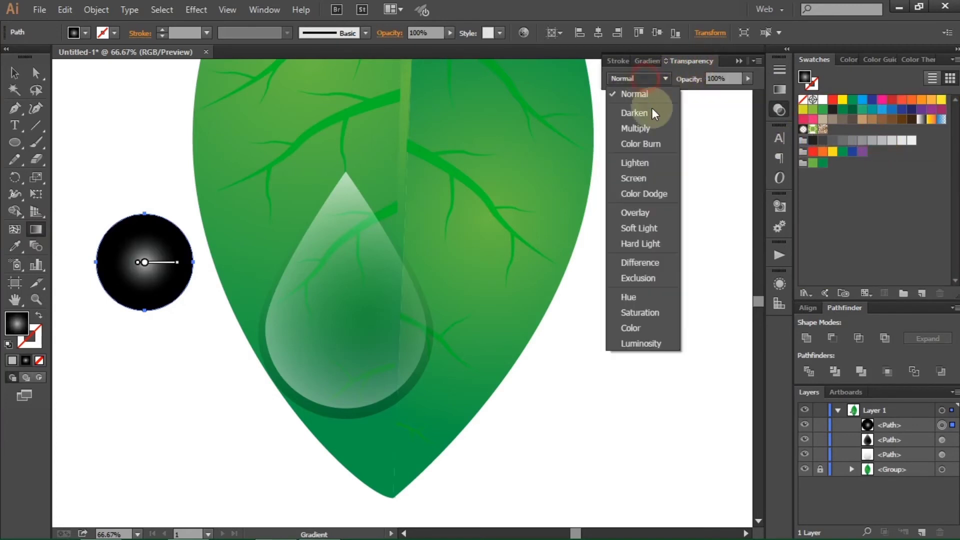
pyautogui.click(654, 180)
# Stretch the circle vertically into an ellipse and move it onto the right side of the drop as a highlight.
pyautogui.click(15, 73)
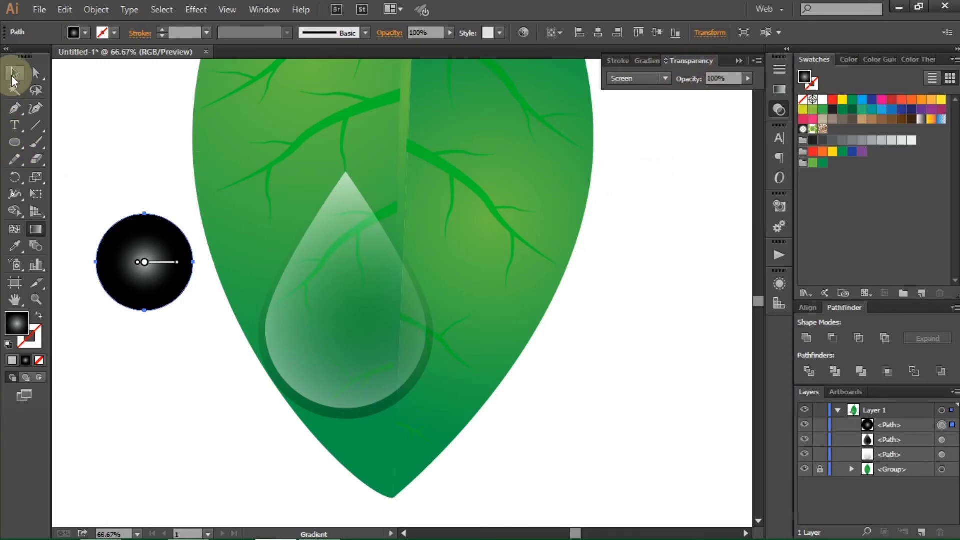
pyautogui.moveTo(144, 313); pyautogui.dragTo(144, 344)
pyautogui.moveTo(142, 284); pyautogui.dragTo(395, 329)
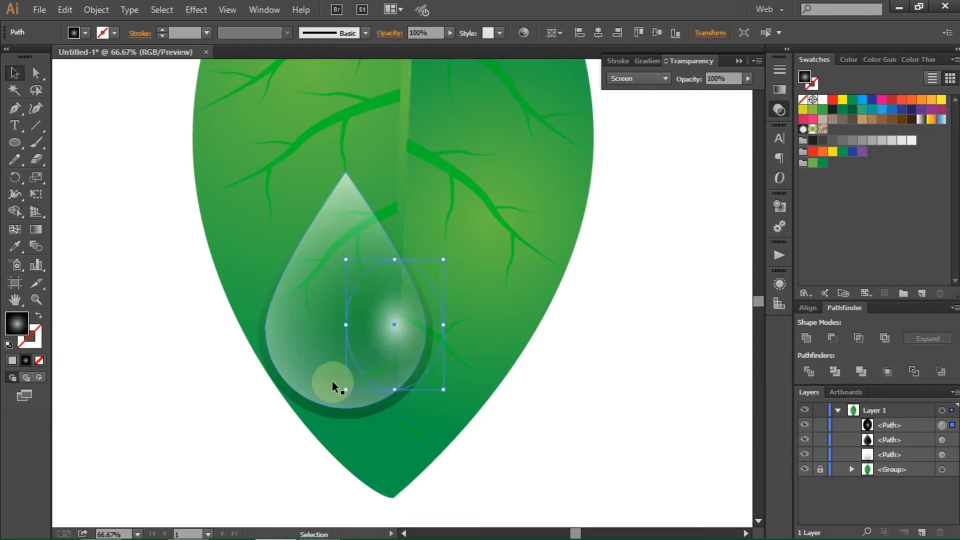
pyautogui.click(219, 429)
# Group the drop, its shadow and the highlight.
pyautogui.hotkey('ctrl', '-')
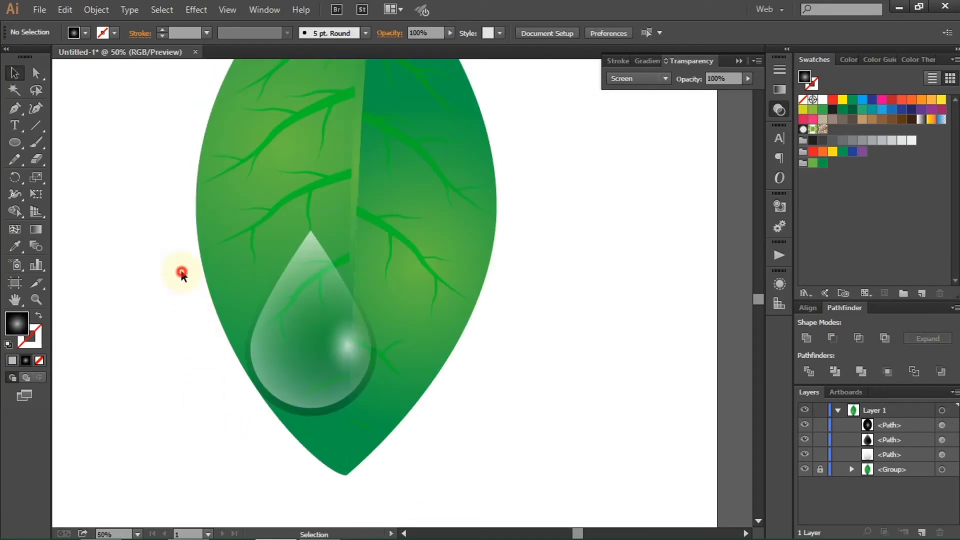
pyautogui.moveTo(180, 273); pyautogui.dragTo(416, 421)
pyautogui.rightClick(550, 320)
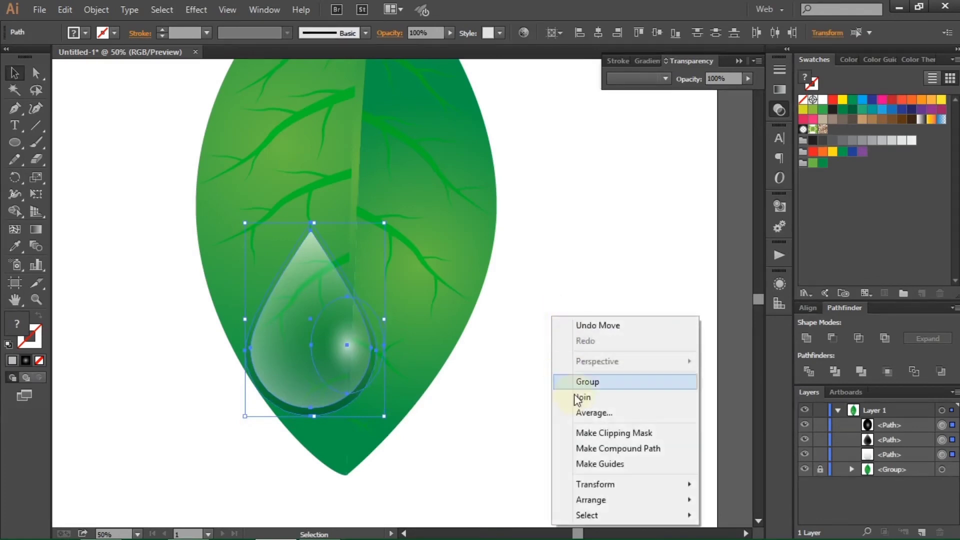
pyautogui.click(578, 379)
# Shrink the drop group on the leaf's lower left half and place a smaller, flattened copy below it.
pyautogui.moveTo(384, 319); pyautogui.dragTo(326, 414)
pyautogui.click(496, 343)
pyautogui.scroll(1, 317, 402)
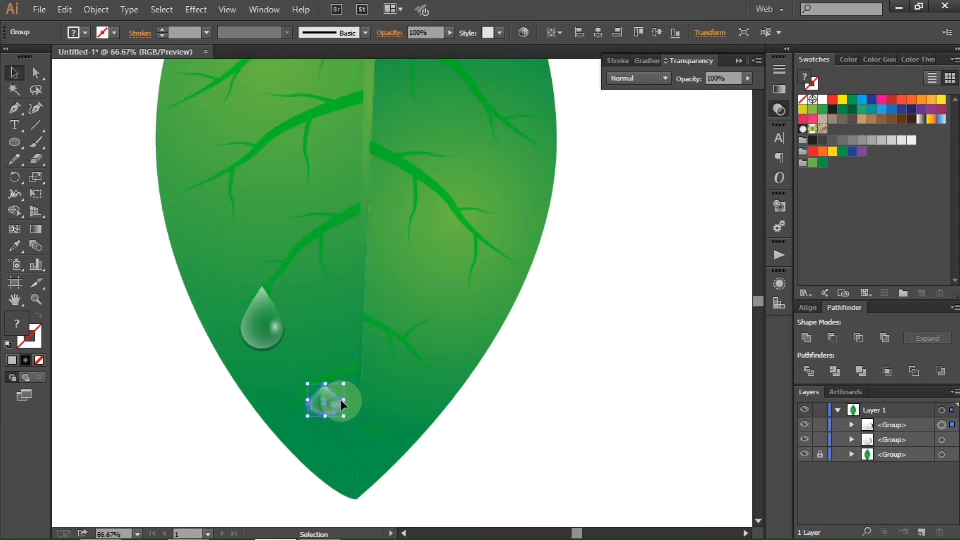
# Shrink the flattened drop copy further and move it up close to the lower right of the larger drop.
pyautogui.scroll(3, 340, 400)
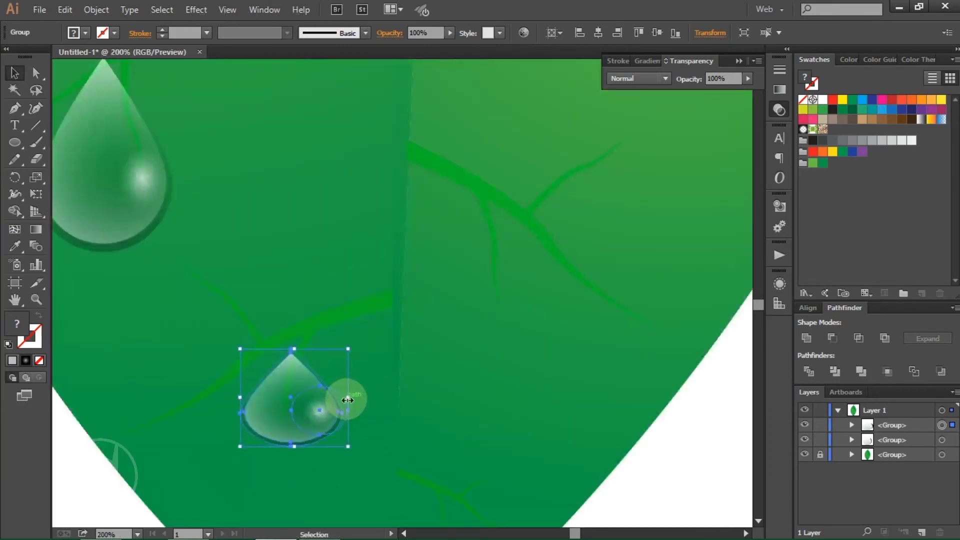
pyautogui.moveTo(347, 400); pyautogui.dragTo(193, 311)
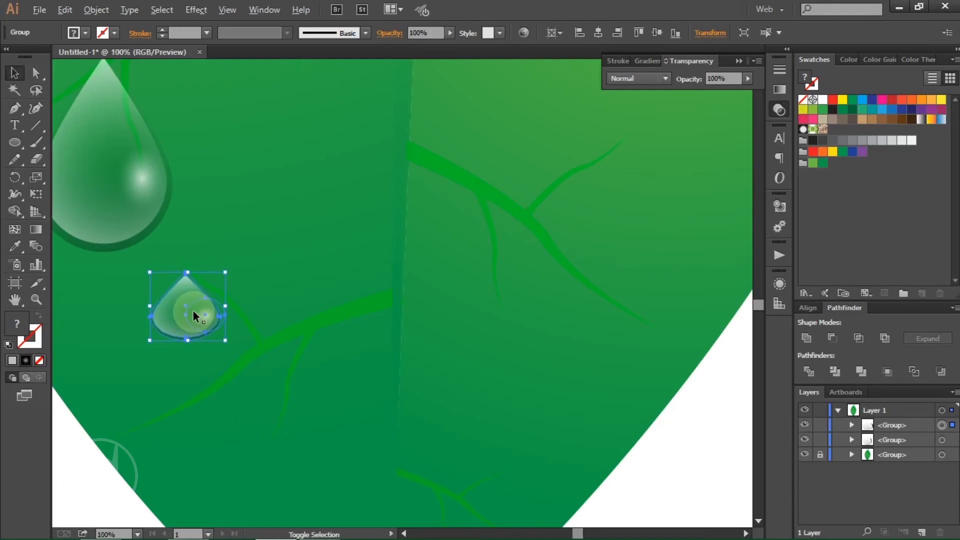
pyautogui.scroll(-2, 193, 311)
pyautogui.click(501, 392)
pyautogui.hotkey('ctrl', '0')
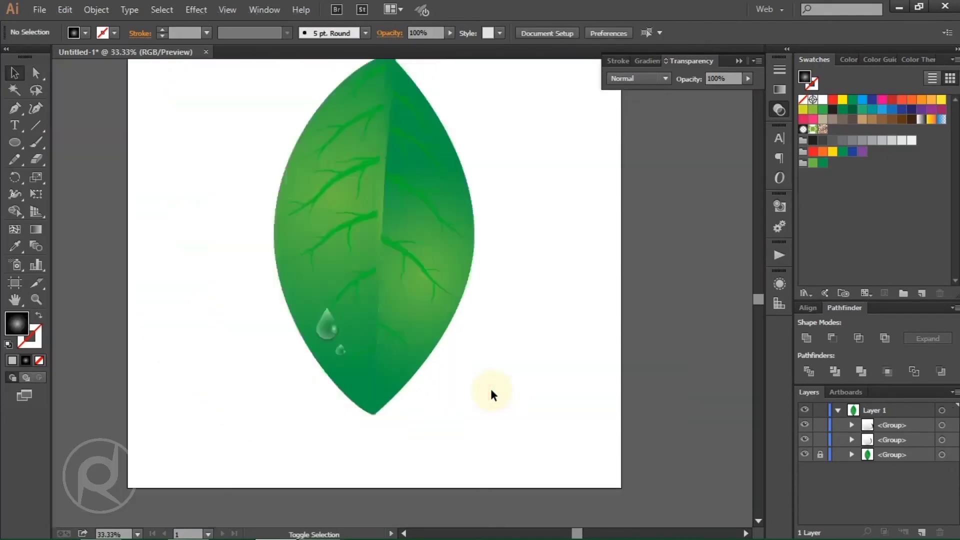
# Move both drops together towards the leaf's tip, about 58 px right and 144 px down.
pyautogui.moveTo(277, 295); pyautogui.dragTo(352, 368)
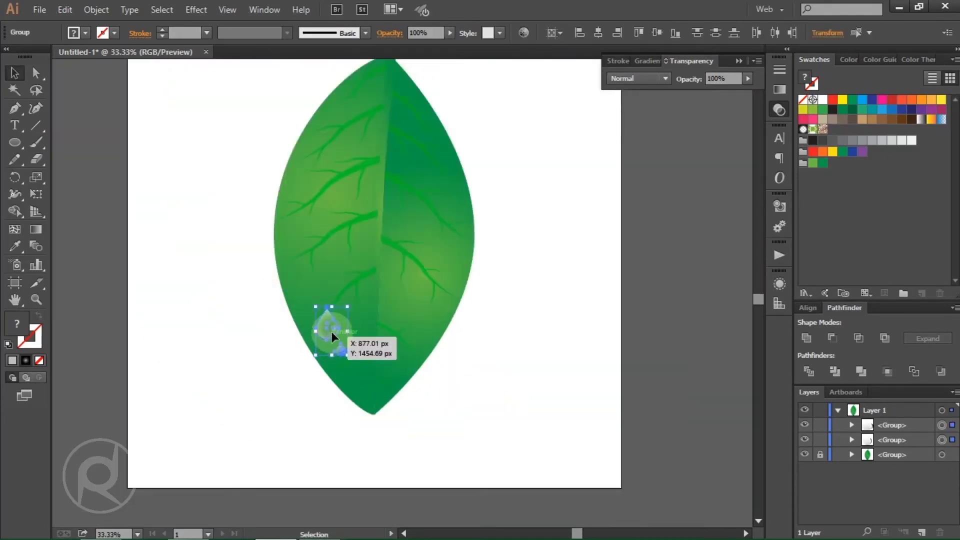
pyautogui.moveTo(331, 333); pyautogui.dragTo(340, 356)
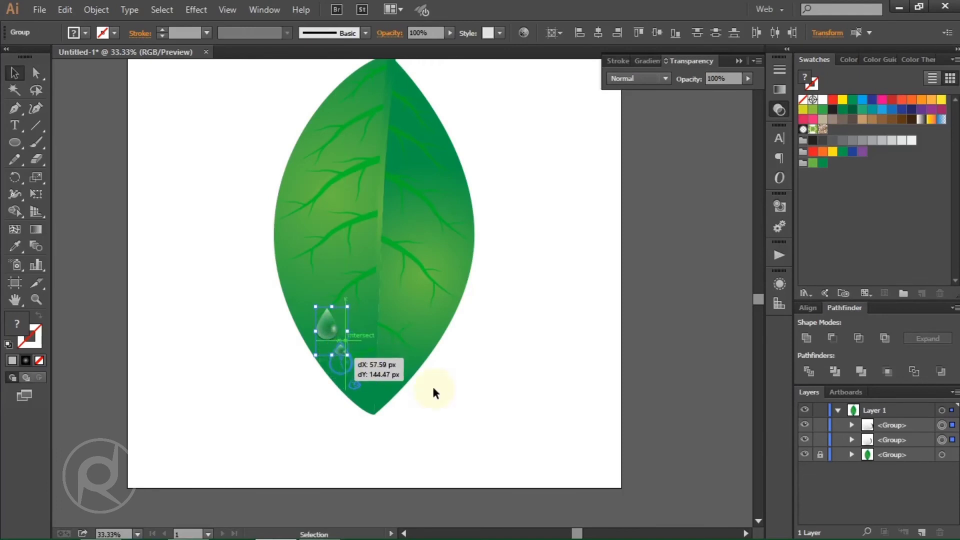
pyautogui.click(497, 403)
# Draw a large circle beside the leaf's lower left edge and recolour the outer stop of its radial gradient white.
pyautogui.scroll(-1, 488, 380)
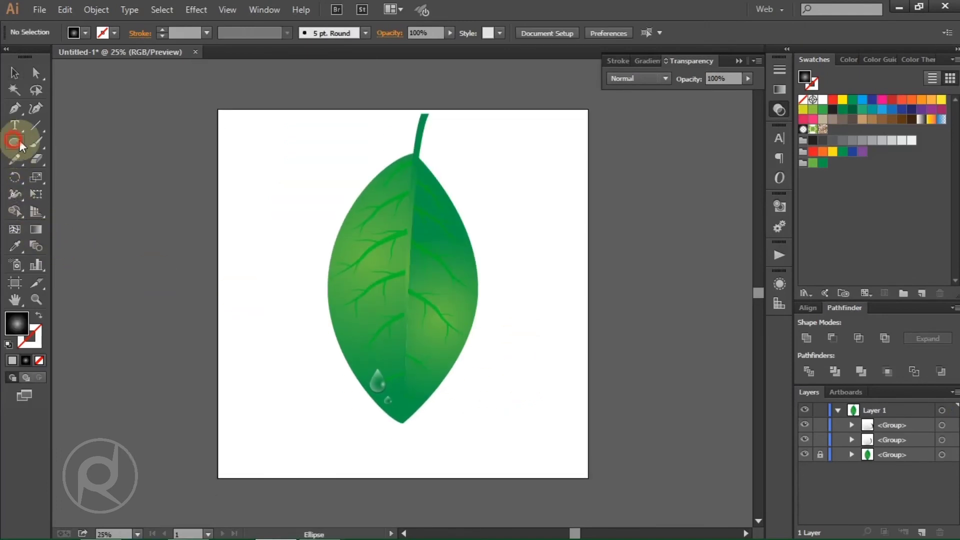
pyautogui.click(15, 142)
pyautogui.scroll(-1, 204, 285)
pyautogui.moveTo(186, 277); pyautogui.dragTo(290, 443)
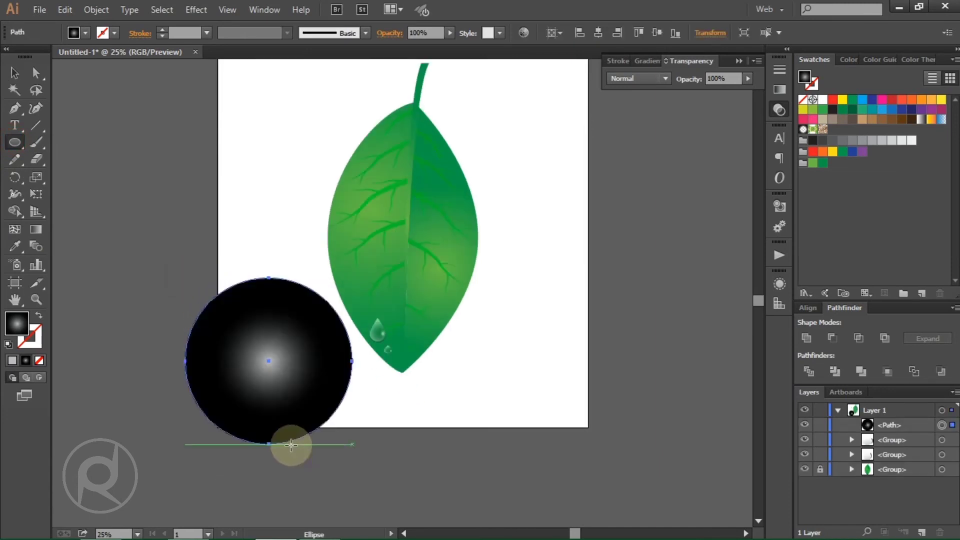
pyautogui.click(643, 62)
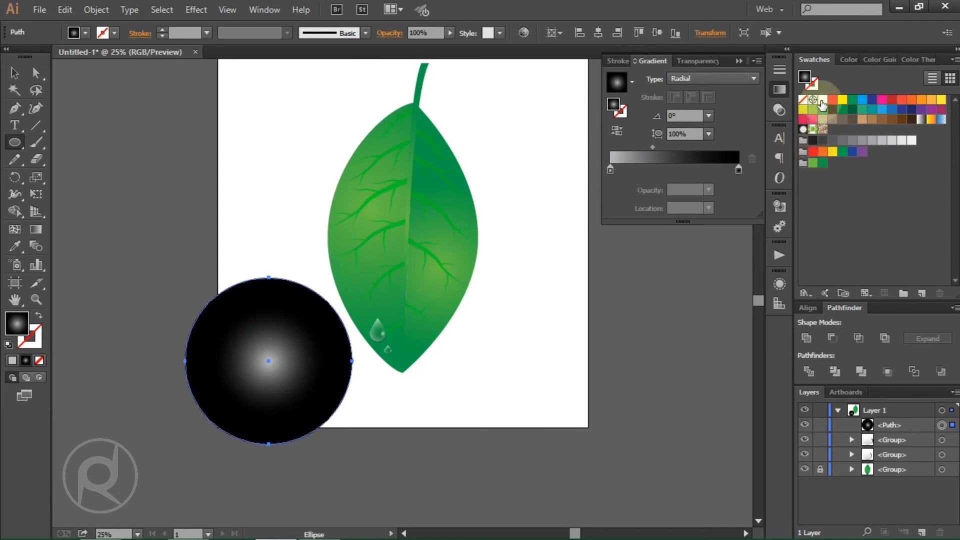
pyautogui.moveTo(824, 103); pyautogui.dragTo(738, 169)
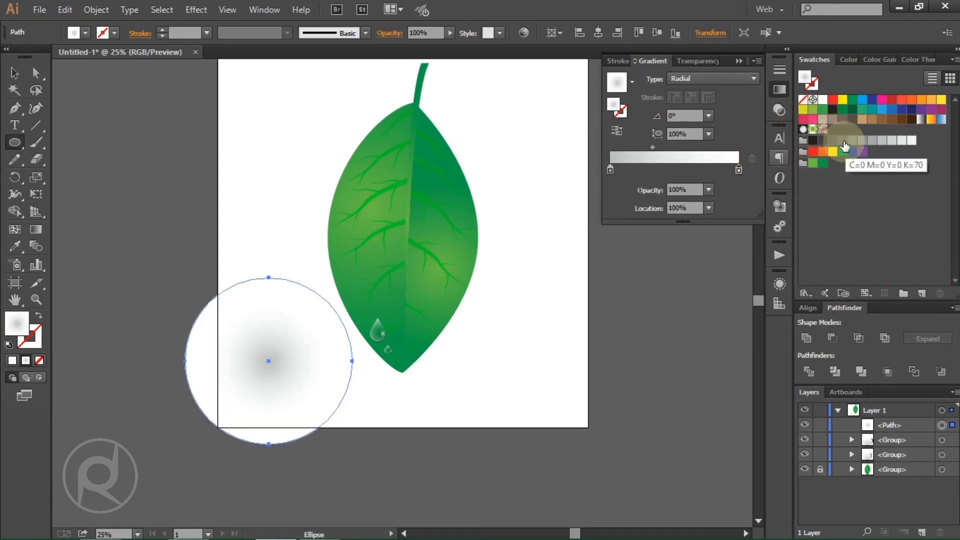
# Recolour the inner stop of the circle's radial gradient medium grey and set the circle's blend mode to Multiply.
pyautogui.moveTo(860, 143); pyautogui.dragTo(610, 170)
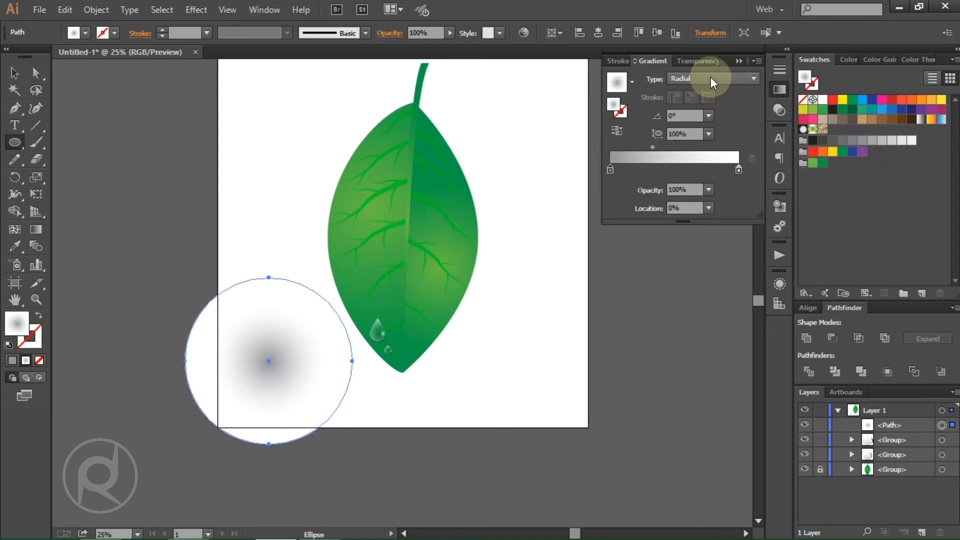
pyautogui.click(699, 62)
pyautogui.click(663, 80)
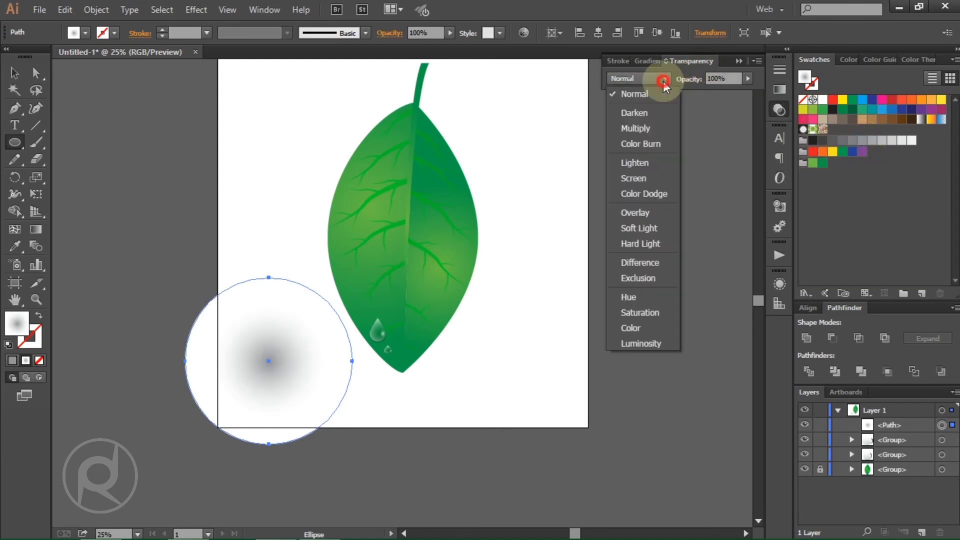
pyautogui.click(650, 127)
# Centre the gradient circle just below the leaf's tip and send it behind all other artwork.
pyautogui.click(14, 73)
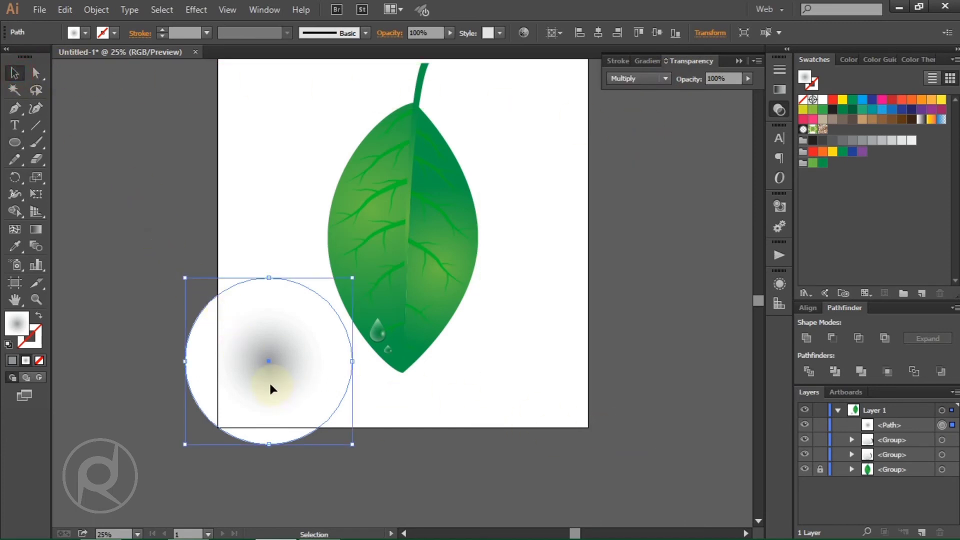
pyautogui.moveTo(273, 386); pyautogui.dragTo(401, 406)
pyautogui.rightClick(570, 271)
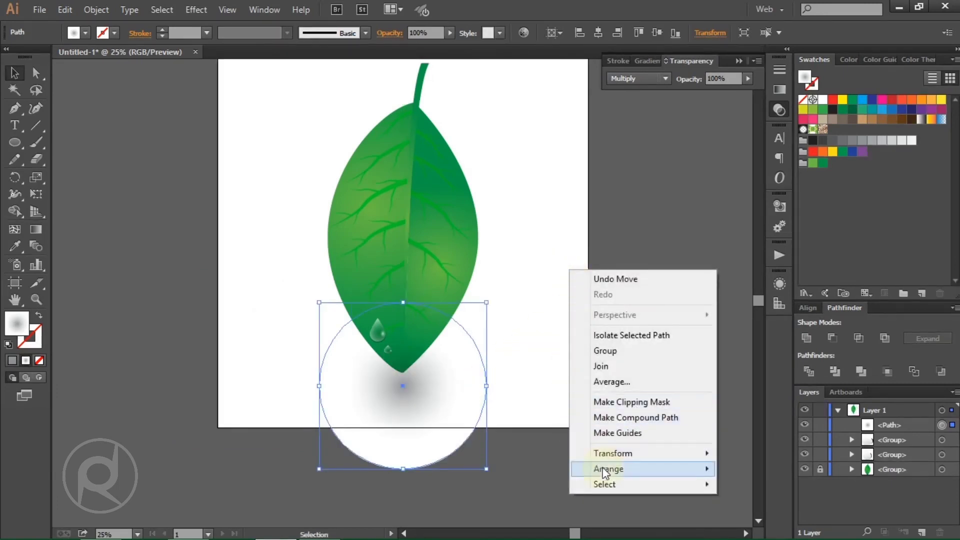
pyautogui.moveTo(606, 471)
pyautogui.click(764, 448)
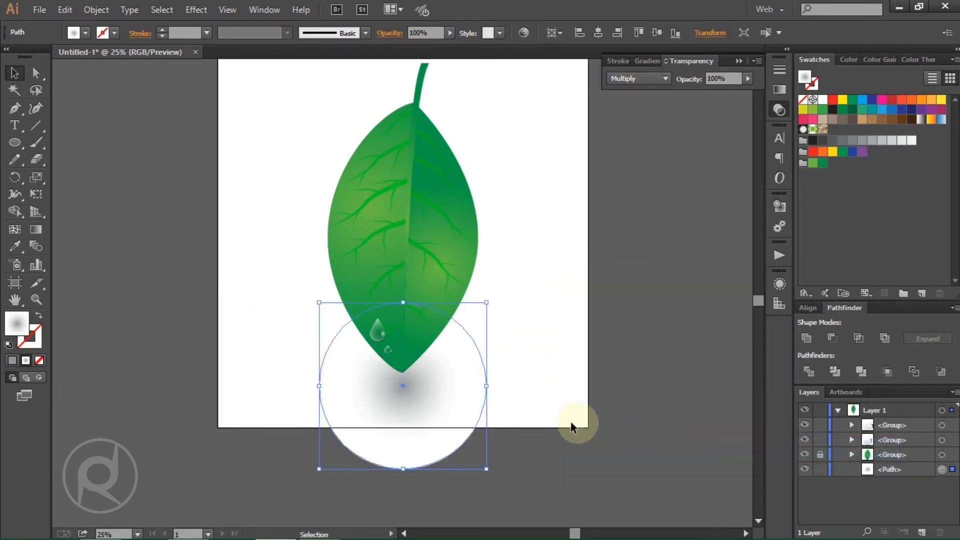
# Flatten the gradient circle into a smaller horizontal ellipse and place it just beneath the leaf's tip as a shadow.
pyautogui.doubleClick(403, 473)
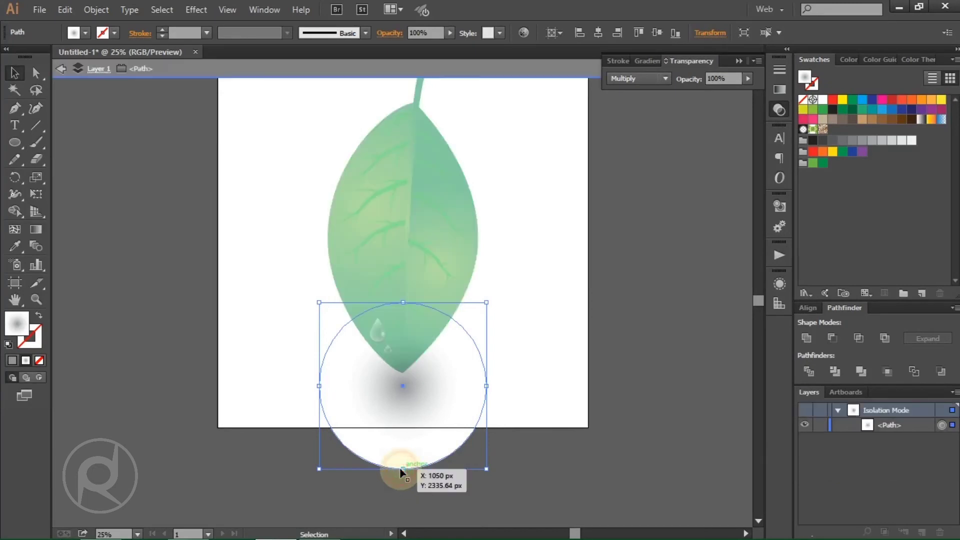
pyautogui.doubleClick(533, 441)
pyautogui.click(400, 469)
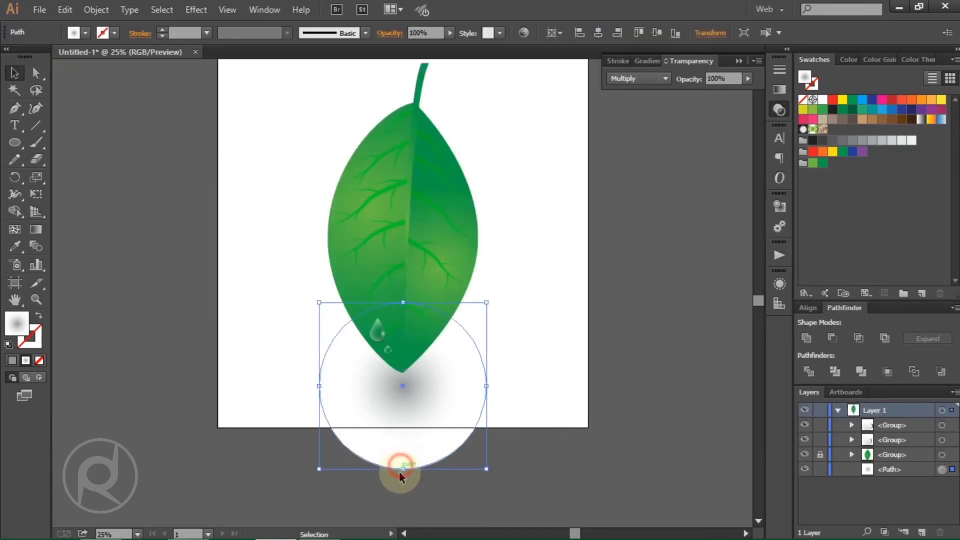
pyautogui.moveTo(402, 468); pyautogui.dragTo(403, 378)
pyautogui.moveTo(461, 343); pyautogui.dragTo(425, 394)
pyautogui.click(527, 331)
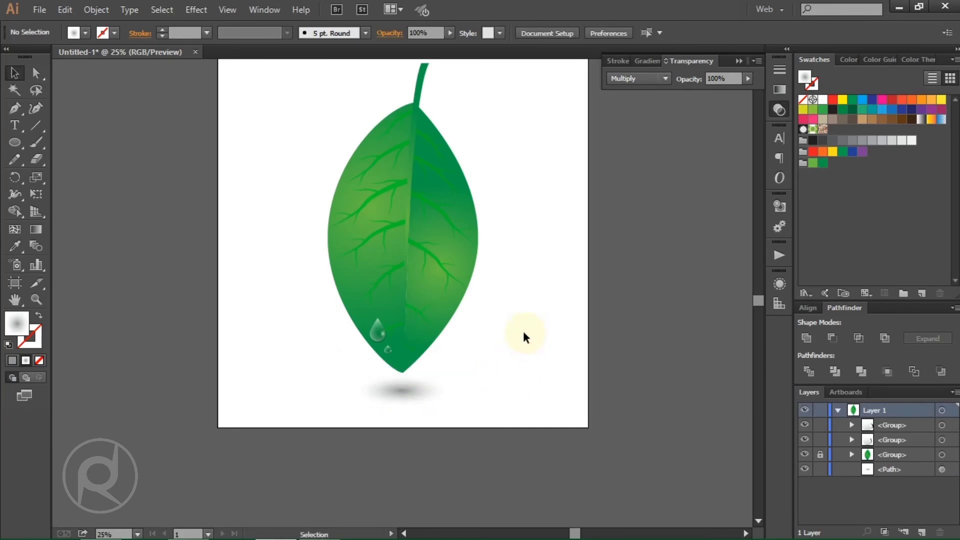
# Soften the leaf's shadow by making its inner gradient stop light grey, and enlarge the ellipse slightly about its centre.
pyautogui.scroll(-1, 500, 336)
pyautogui.click(407, 388)
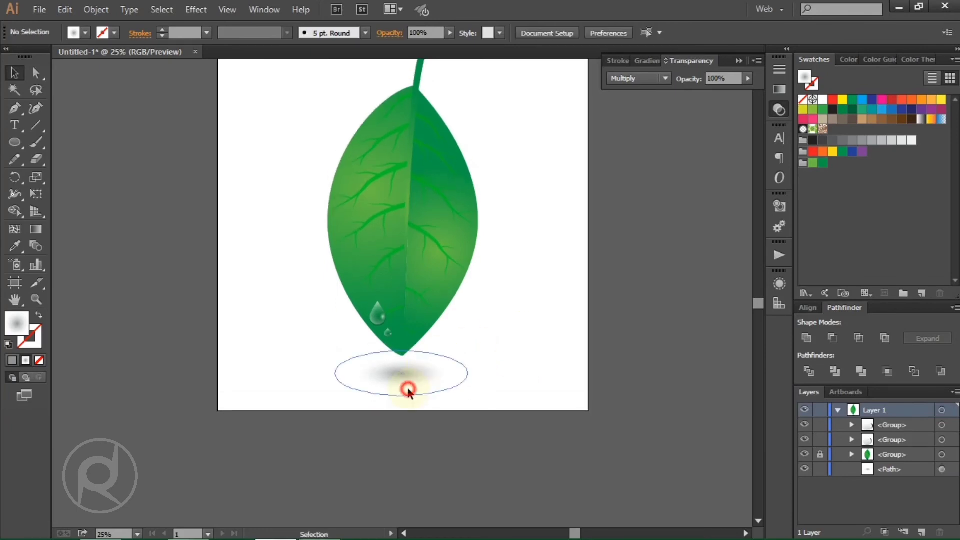
pyautogui.click(650, 62)
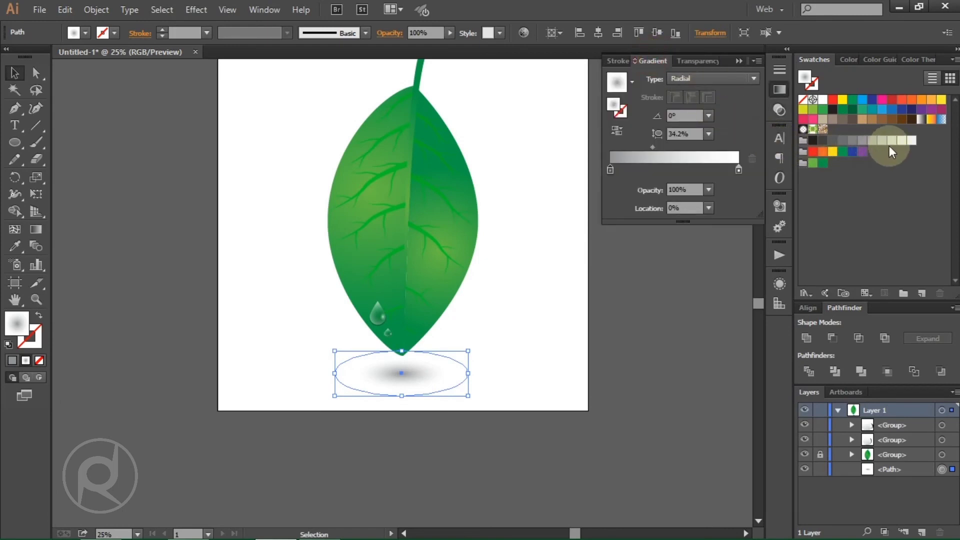
pyautogui.moveTo(889, 142); pyautogui.dragTo(611, 166)
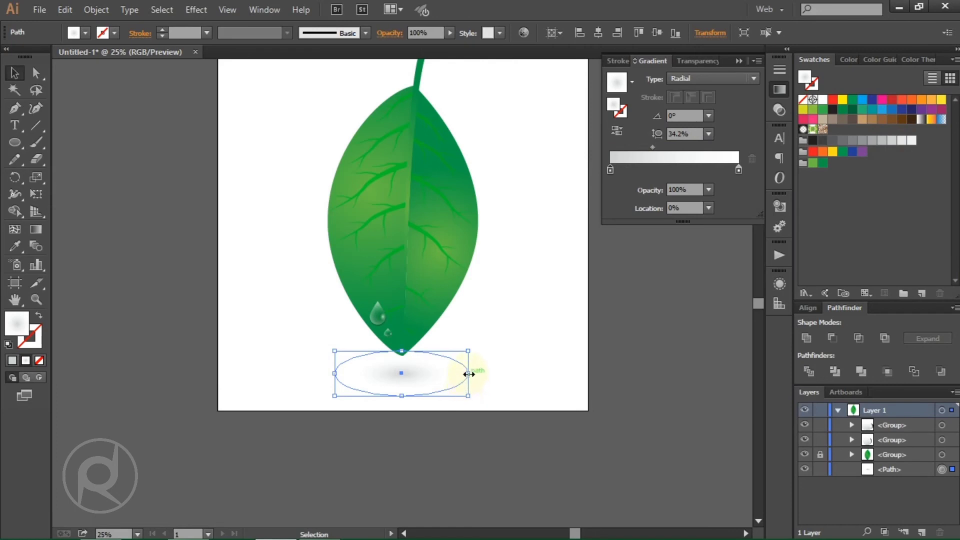
pyautogui.moveTo(469, 374); pyautogui.dragTo(479, 373)
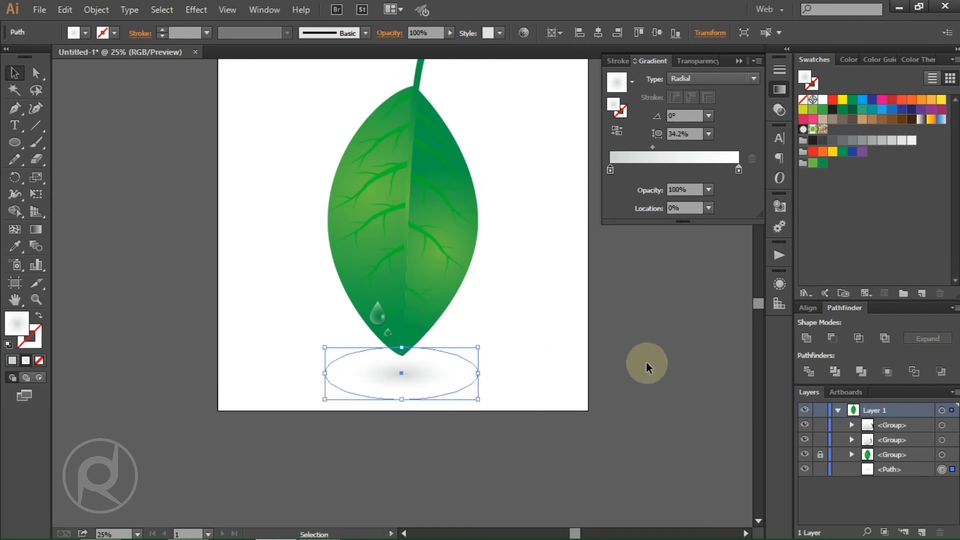
pyautogui.click(646, 362)
pyautogui.scroll(2, 627, 358)
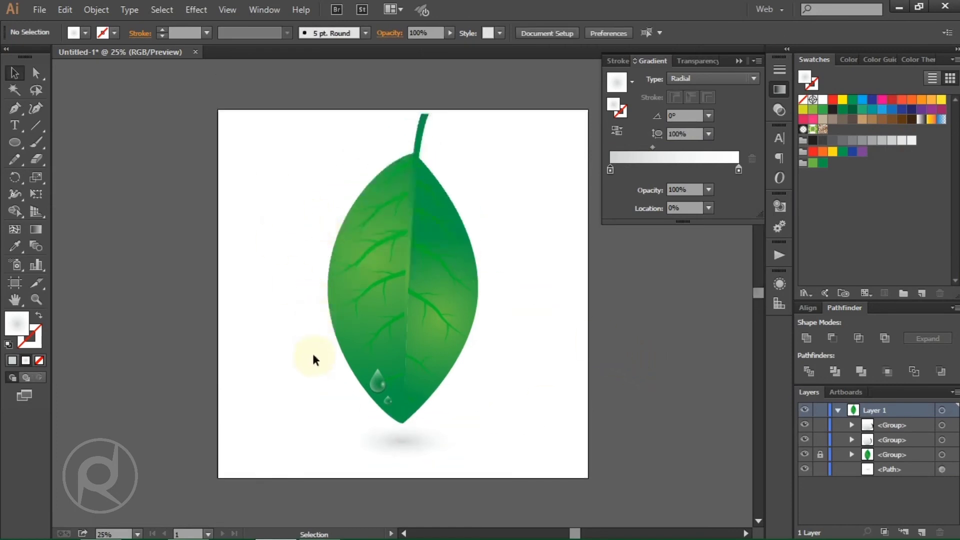
# Unlock the leaf group and group the leaf, both water drops and the shadow into one object.
pyautogui.click(819, 454)
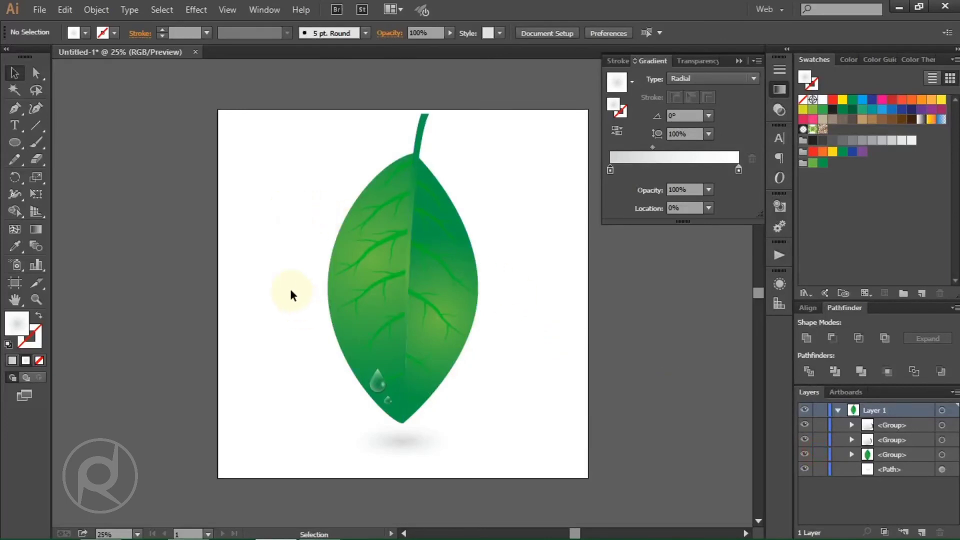
pyautogui.moveTo(447, 358); pyautogui.dragTo(481, 394)
pyautogui.rightClick(548, 303)
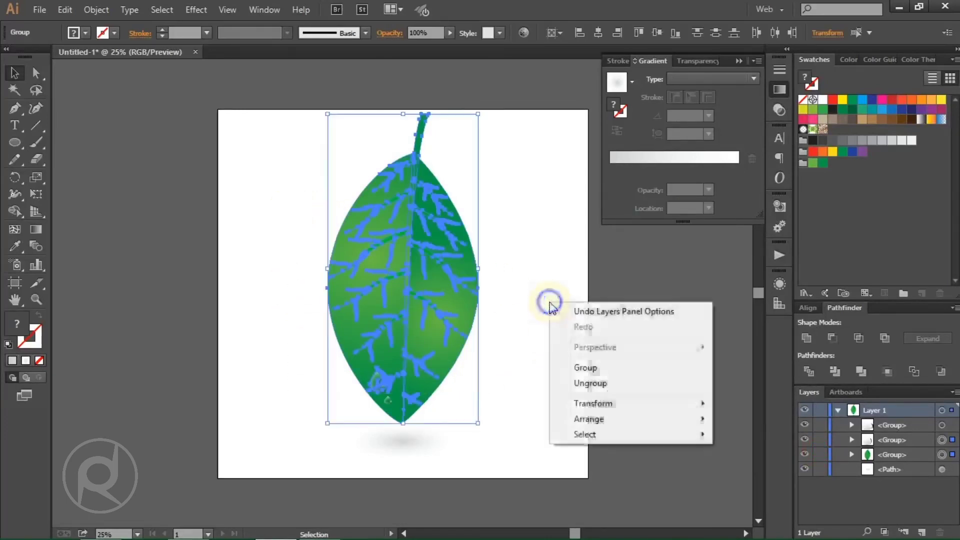
pyautogui.click(583, 367)
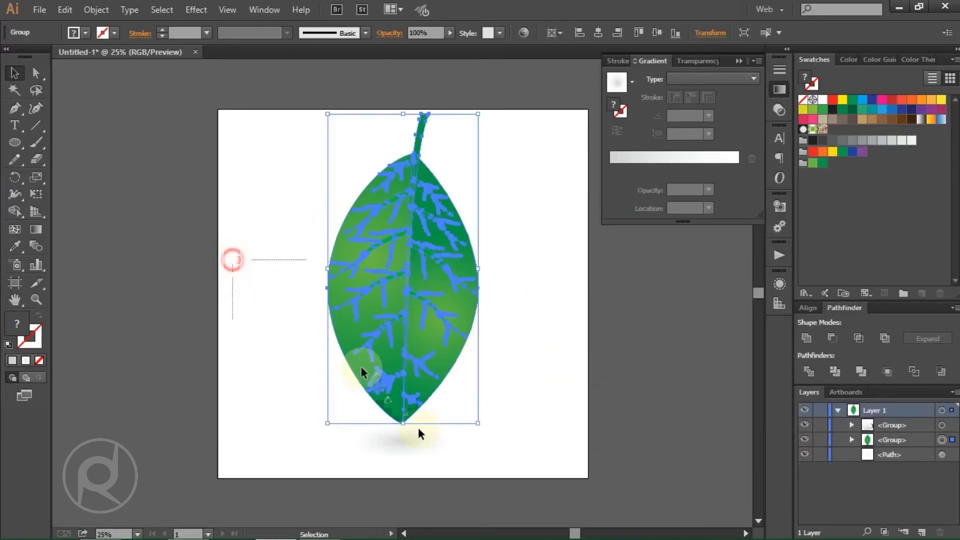
pyautogui.moveTo(232, 260); pyautogui.dragTo(420, 444)
pyautogui.rightClick(584, 277)
pyautogui.click(626, 349)
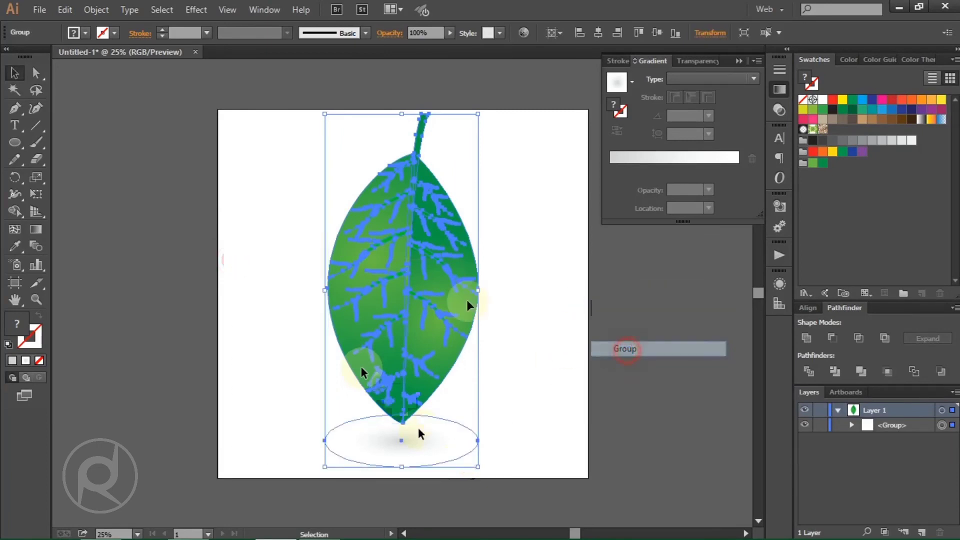
# Move the whole leaf group to the left side of the artboard and scale it down to fit inside.
pyautogui.moveTo(403, 316); pyautogui.dragTo(296, 252)
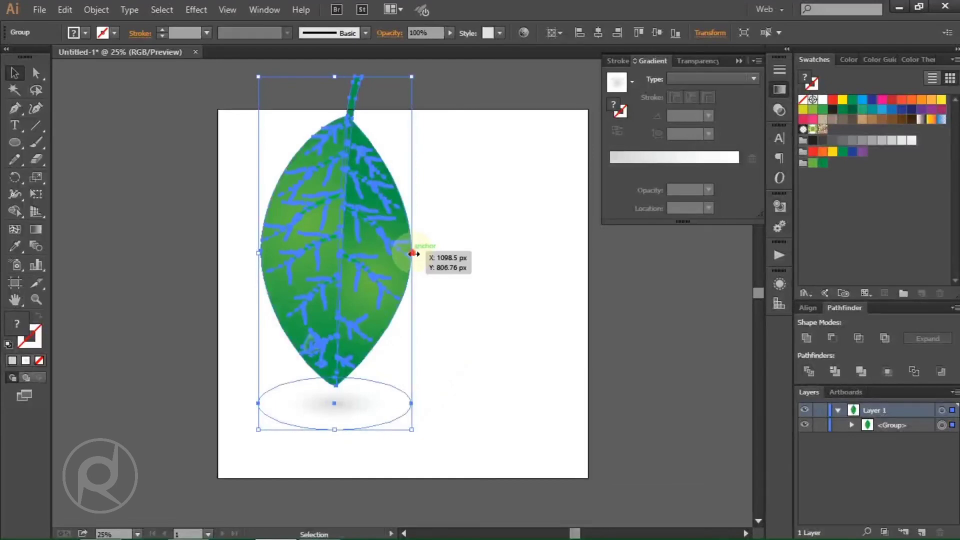
pyautogui.moveTo(412, 253); pyautogui.dragTo(380, 276)
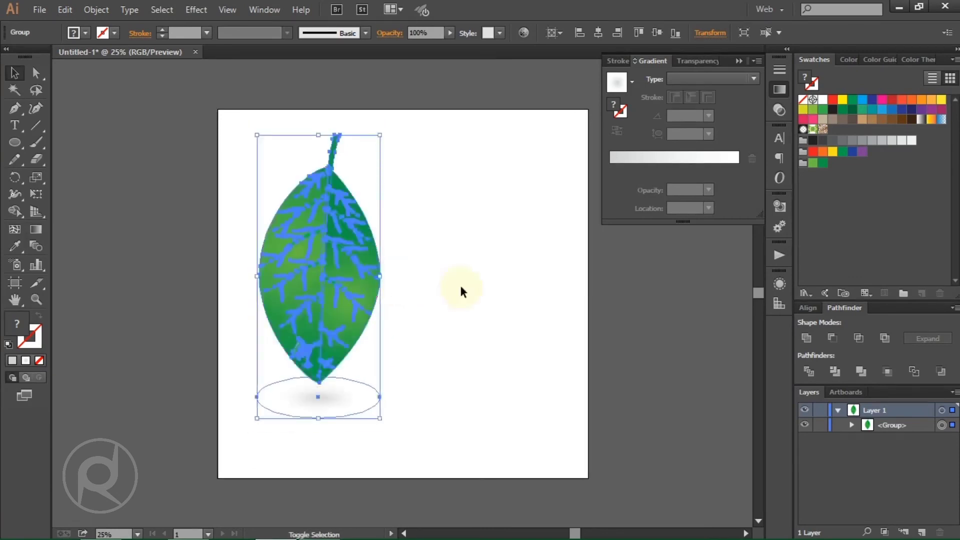
pyautogui.click(462, 284)
# Add the text GREEN in Arial Bold to the right of the leaf and enlarge it to 163.5 pt.
pyautogui.moveTo(532, 315); pyautogui.dragTo(486, 345)
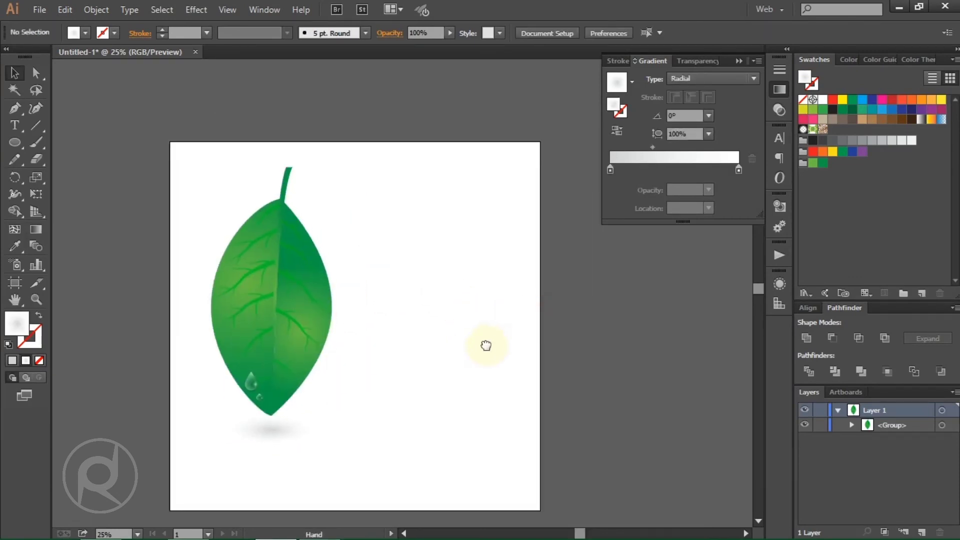
pyautogui.click(15, 125)
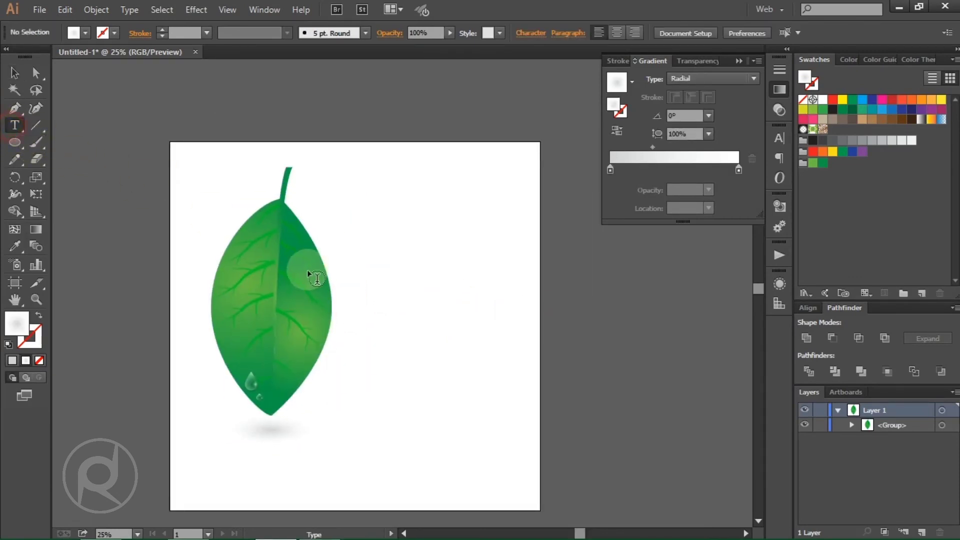
pyautogui.scroll(1, 307, 269)
pyautogui.click(431, 271)
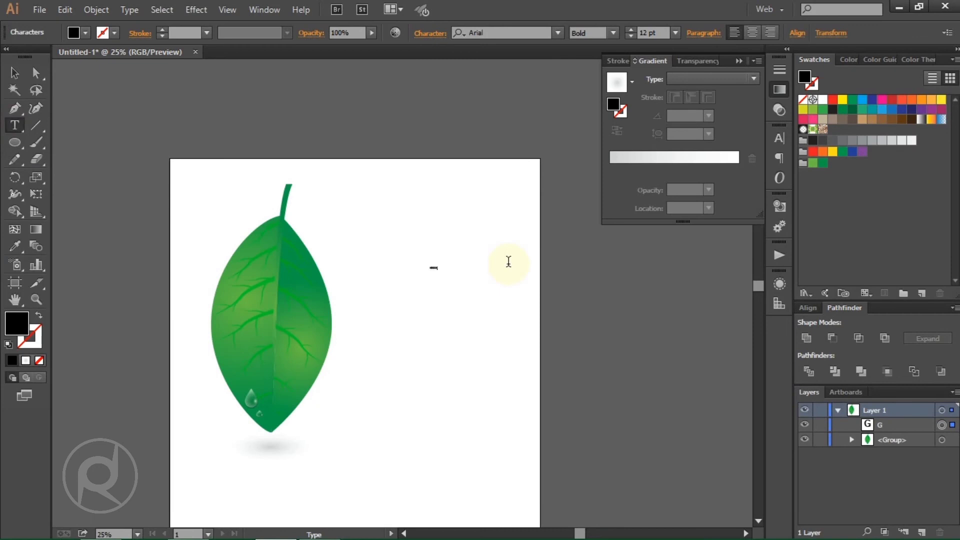
pyautogui.click(14, 73)
pyautogui.moveTo(442, 269); pyautogui.dragTo(486, 274)
pyautogui.hotkey('ctrl', '+')
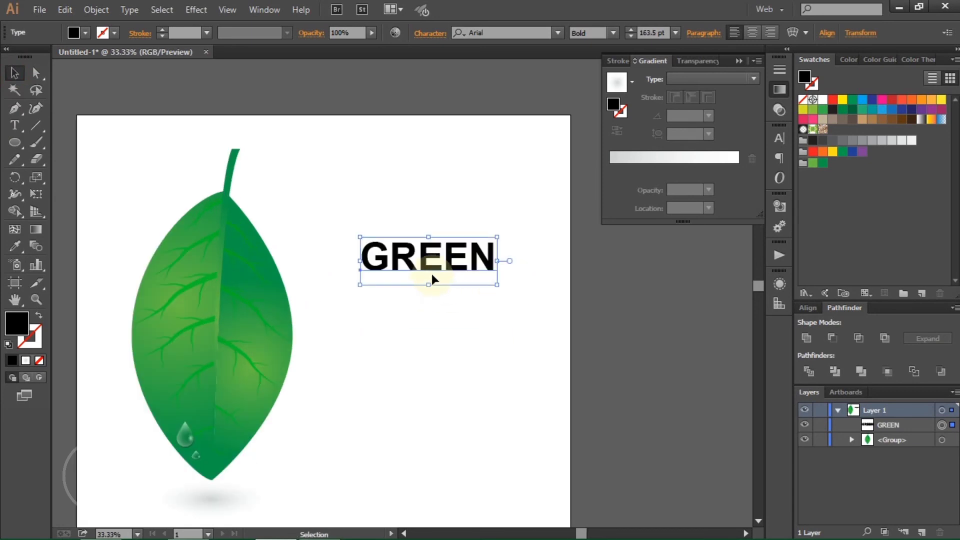
# Expand the GREEN text into vector shapes.
pyautogui.click(102, 13)
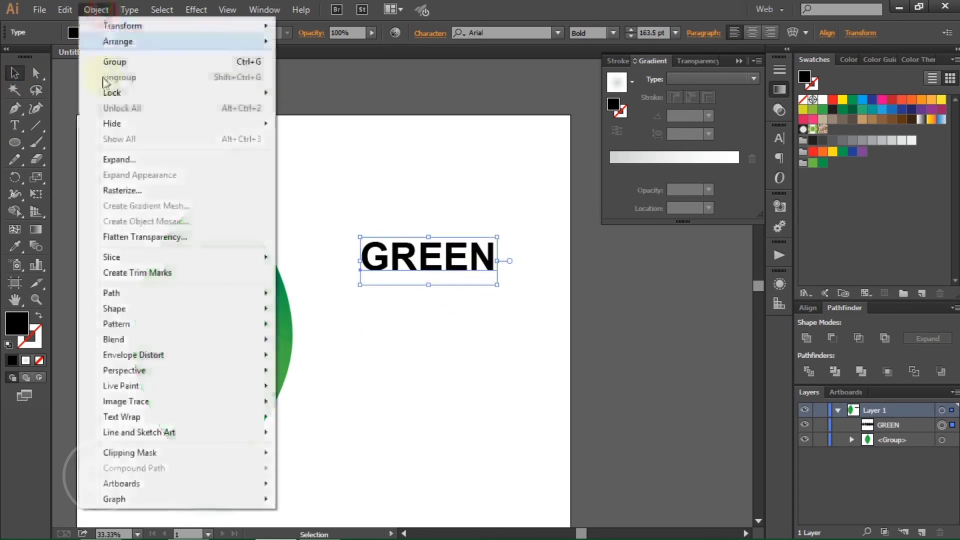
pyautogui.click(135, 159)
pyautogui.click(446, 354)
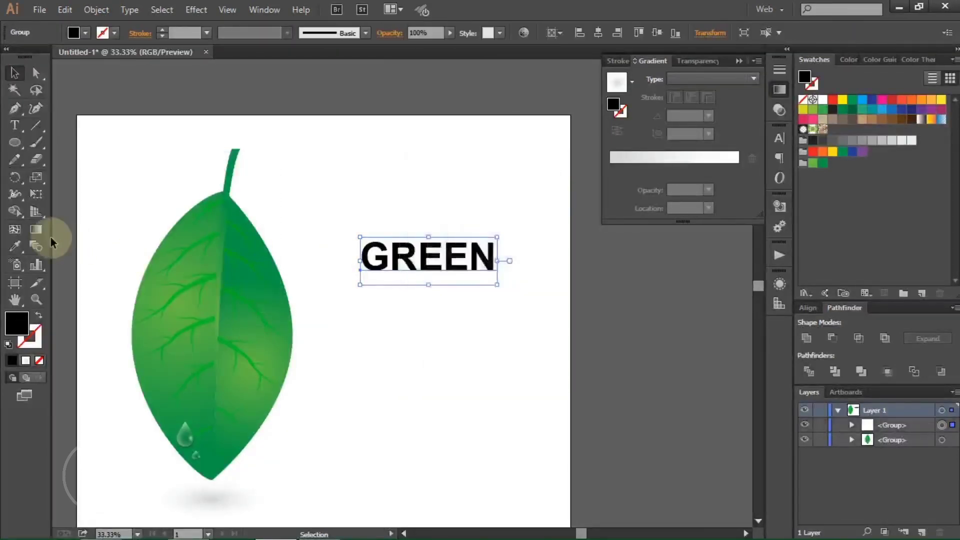
# Sample the leaf's gradient for the GREEN lettering and replace it with the solid dark green of its outer stop.
pyautogui.click(15, 246)
pyautogui.click(252, 281)
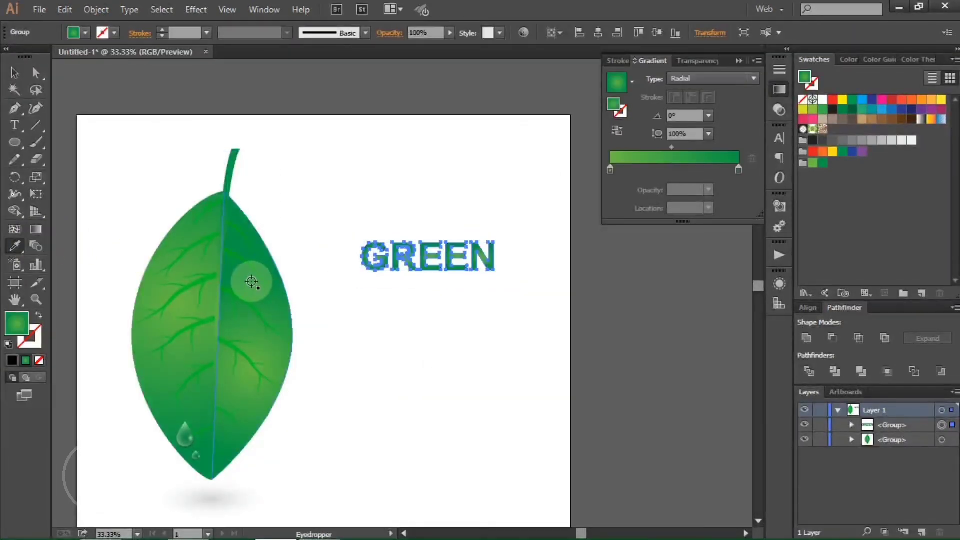
pyautogui.click(183, 232)
pyautogui.click(230, 228)
pyautogui.click(739, 170)
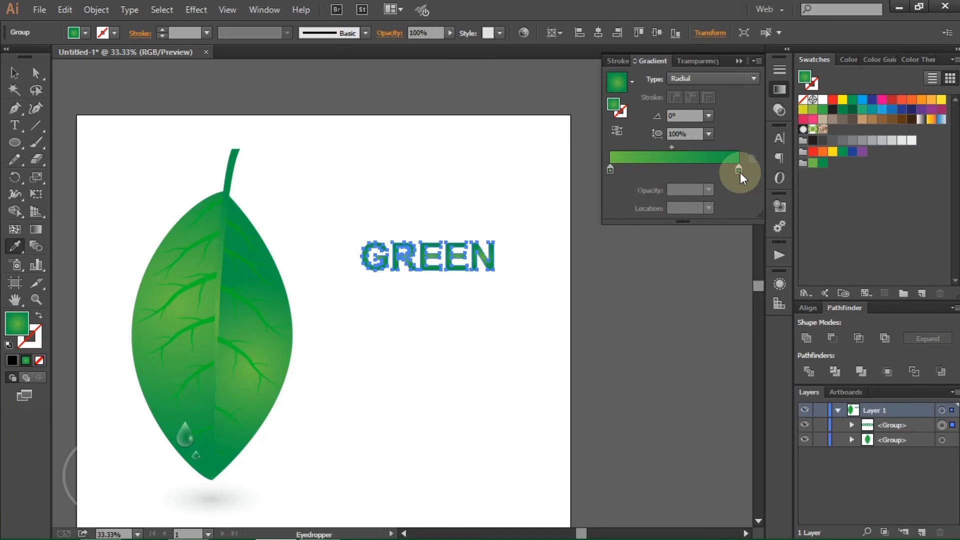
pyautogui.click(870, 60)
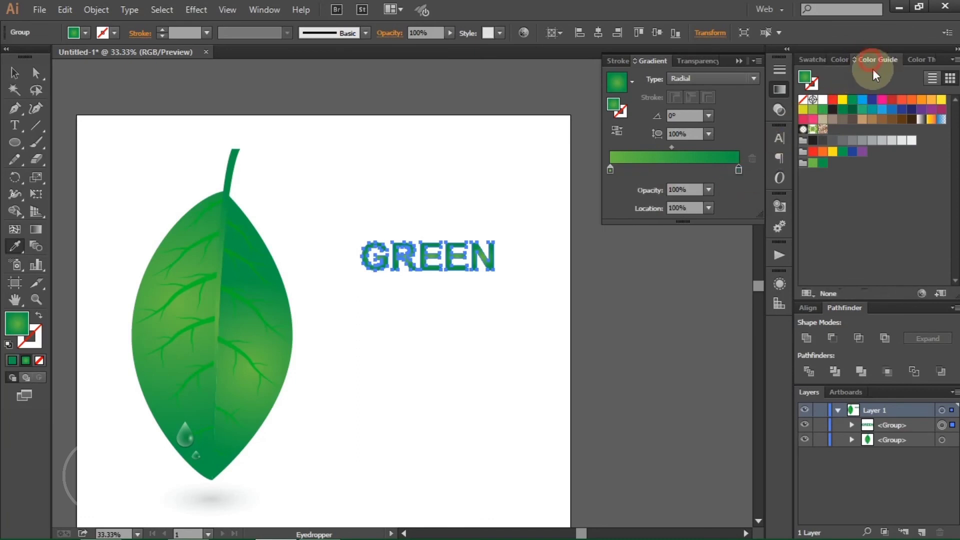
pyautogui.click(879, 111)
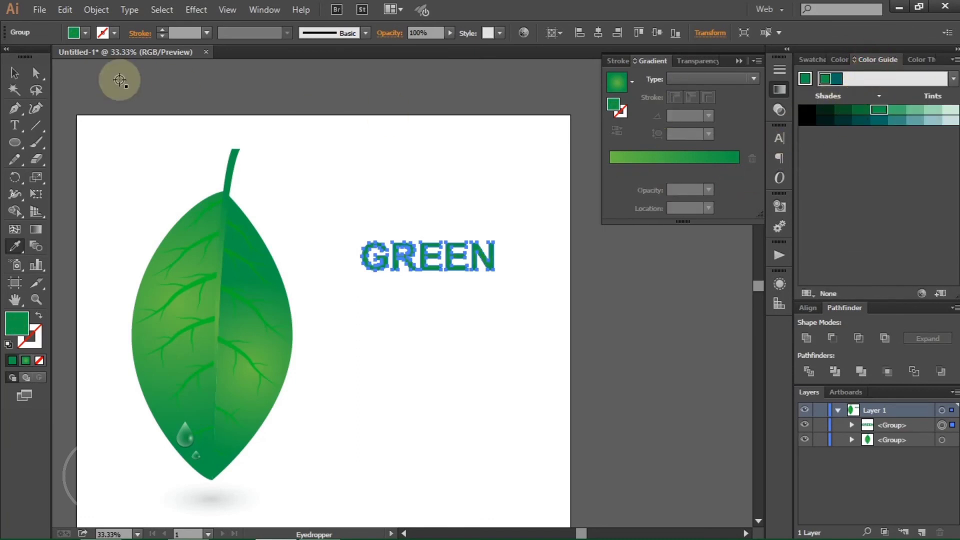
pyautogui.click(14, 73)
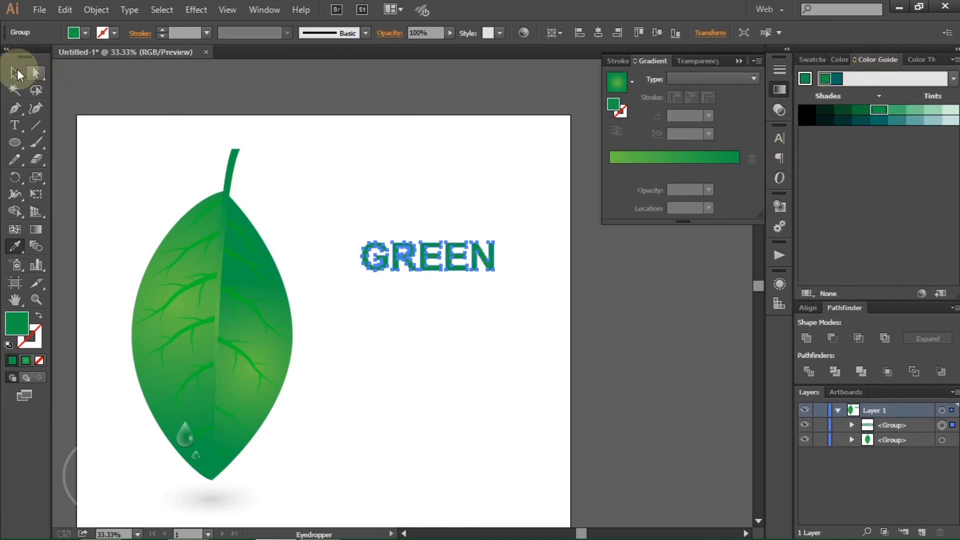
pyautogui.click(274, 95)
# Add the text COMPANY in Arial Bold below GREEN and enlarge it to 122 pt.
pyautogui.scroll(-2, 279, 94)
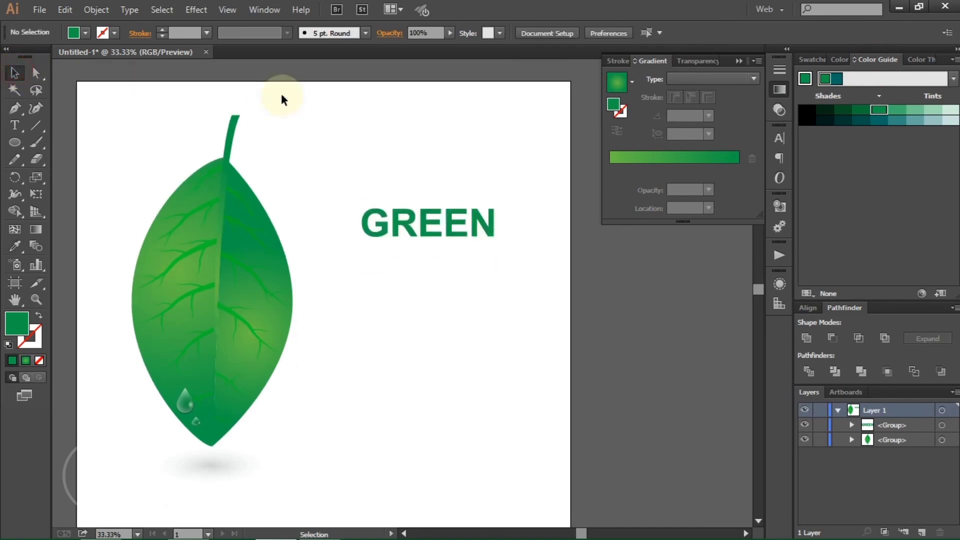
pyautogui.click(15, 127)
pyautogui.click(407, 307)
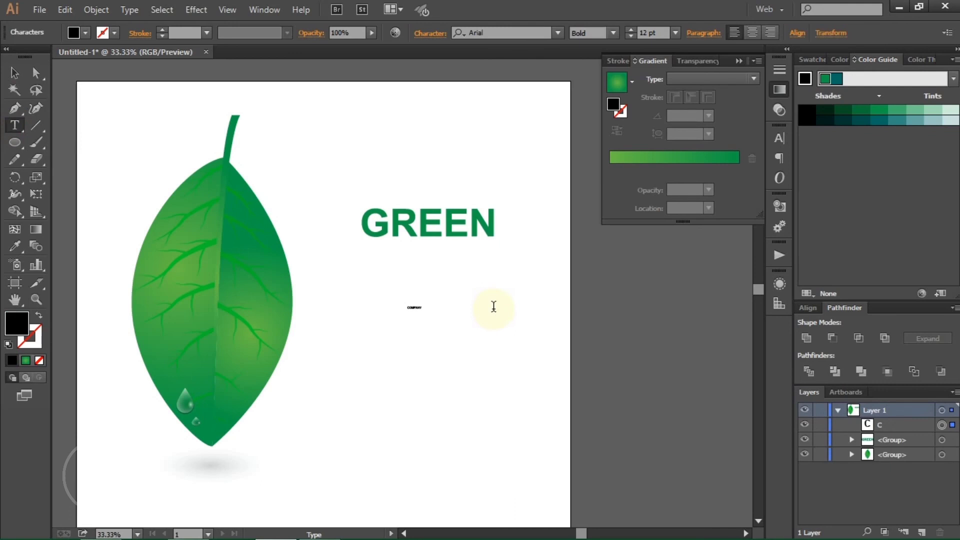
pyautogui.click(16, 74)
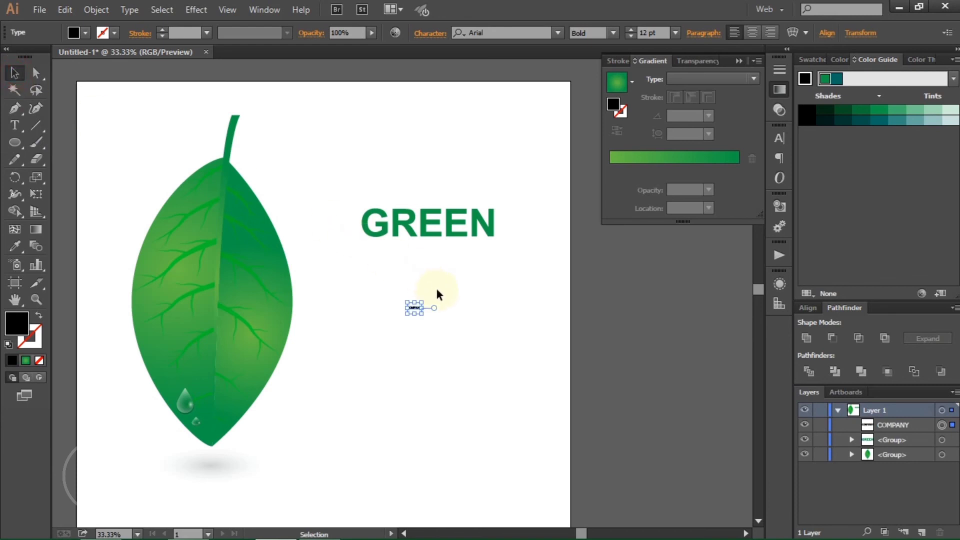
pyautogui.moveTo(422, 308); pyautogui.dragTo(487, 316)
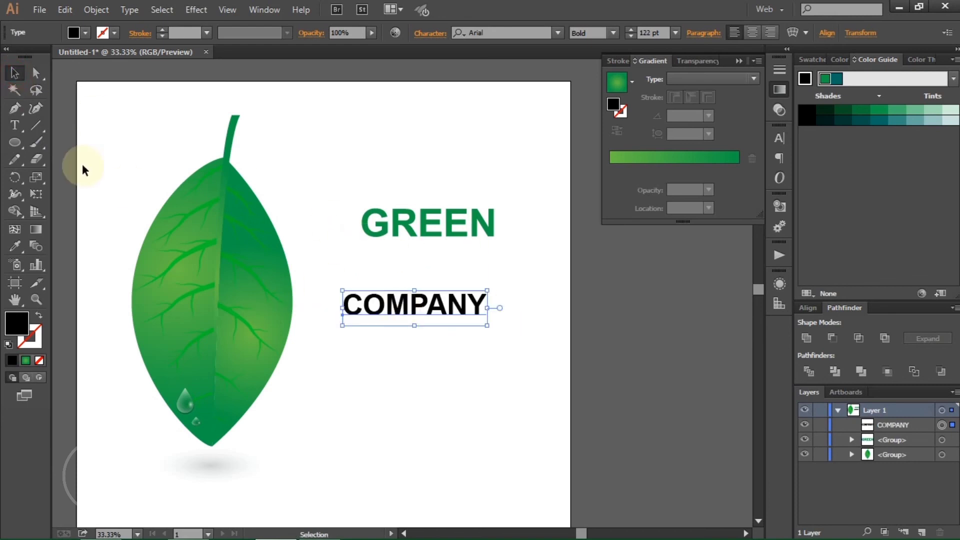
# Widen the letter spacing of the COMPANY text until it reaches slightly past the artboard's right edge.
pyautogui.click(15, 126)
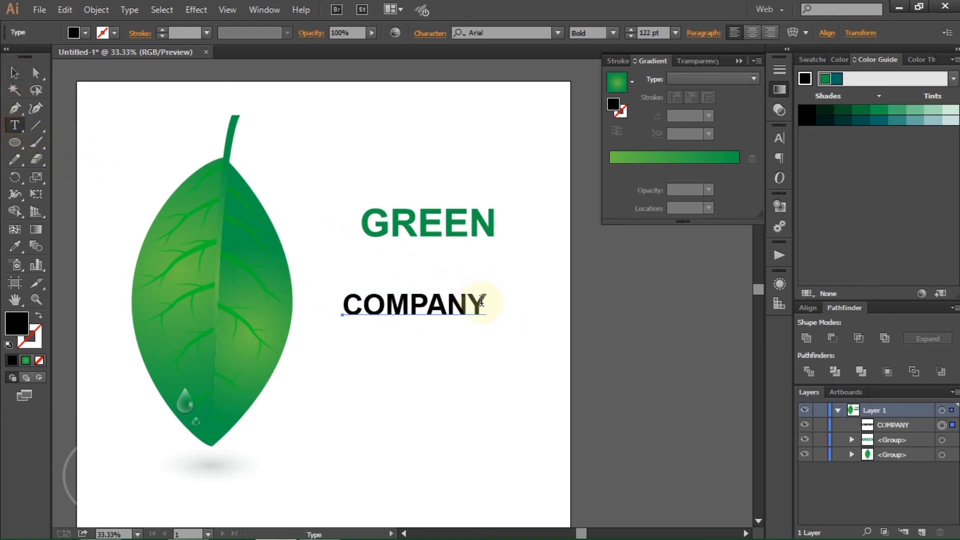
pyautogui.moveTo(486, 305); pyautogui.dragTo(315, 307)
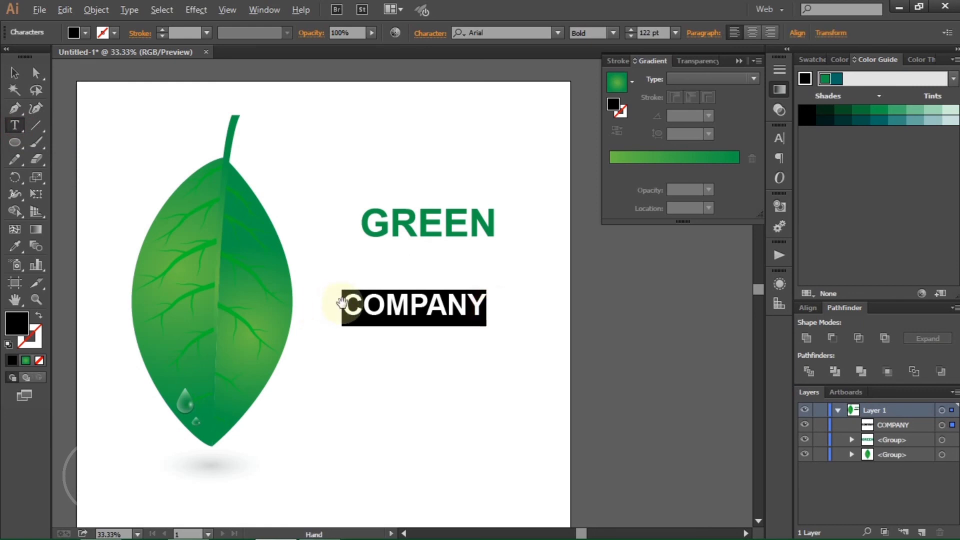
pyautogui.hotkey('alt', 'Right')
pyautogui.hotkey('alt', 'Right')
pyautogui.hotkey('alt', 'Right')
pyautogui.hotkey('alt', 'Right')
pyautogui.hotkey('alt', 'Right')
pyautogui.hotkey('alt', 'Right')
pyautogui.hotkey('alt', 'Right')
pyautogui.hotkey('alt', 'Right')
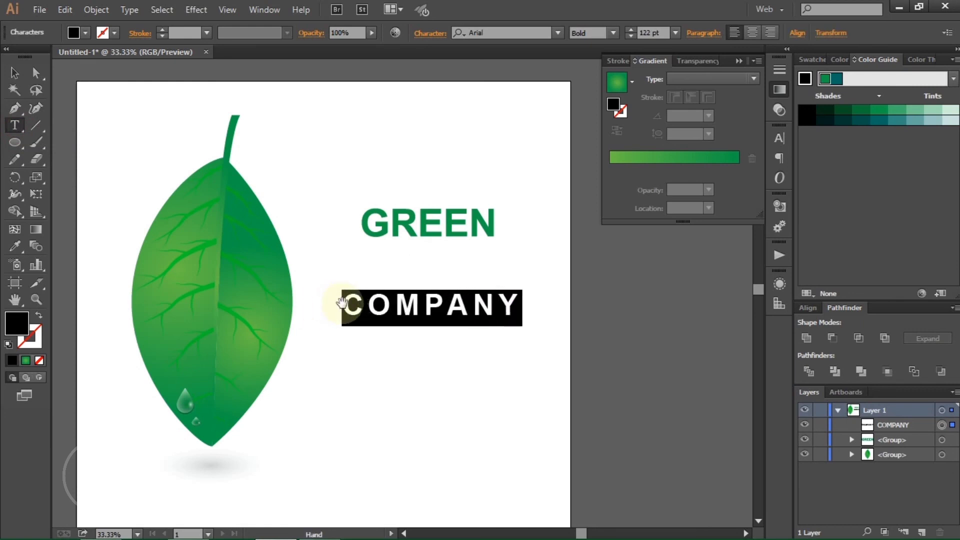
pyautogui.hotkey('alt', 'Right')
pyautogui.hotkey('alt', 'Right')
pyautogui.hotkey('alt', 'Right')
pyautogui.hotkey('alt', 'Right')
pyautogui.hotkey('alt', 'Right')
pyautogui.hotkey('alt', 'Right')
pyautogui.hotkey('alt', 'Right')
pyautogui.hotkey('alt', 'Right')
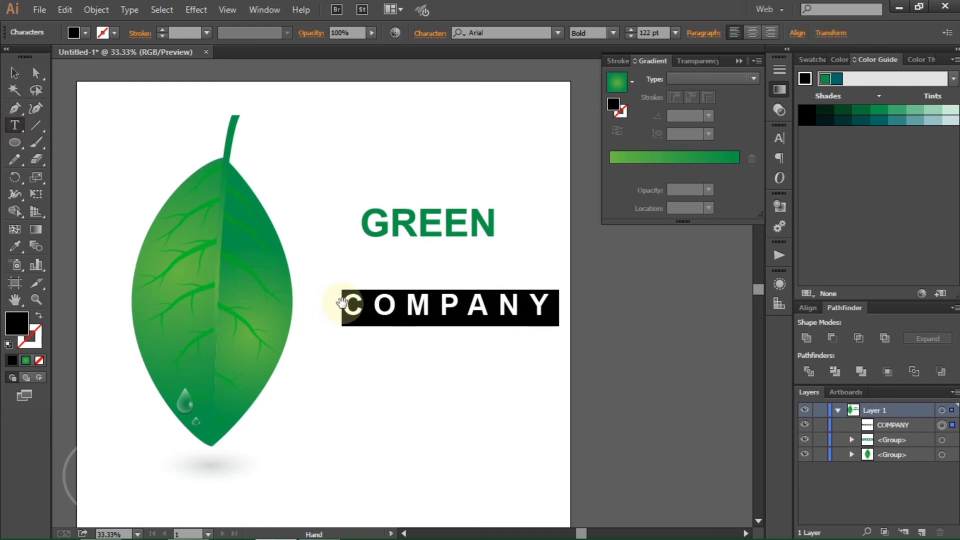
pyautogui.hotkey('alt', 'Right')
pyautogui.hotkey('alt', 'Right')
pyautogui.hotkey('alt', 'Right')
pyautogui.hotkey('alt', 'Right')
pyautogui.hotkey('alt', 'Right')
pyautogui.hotkey('alt', 'Right')
pyautogui.hotkey('alt', 'Right')
pyautogui.hotkey('alt', 'Right')
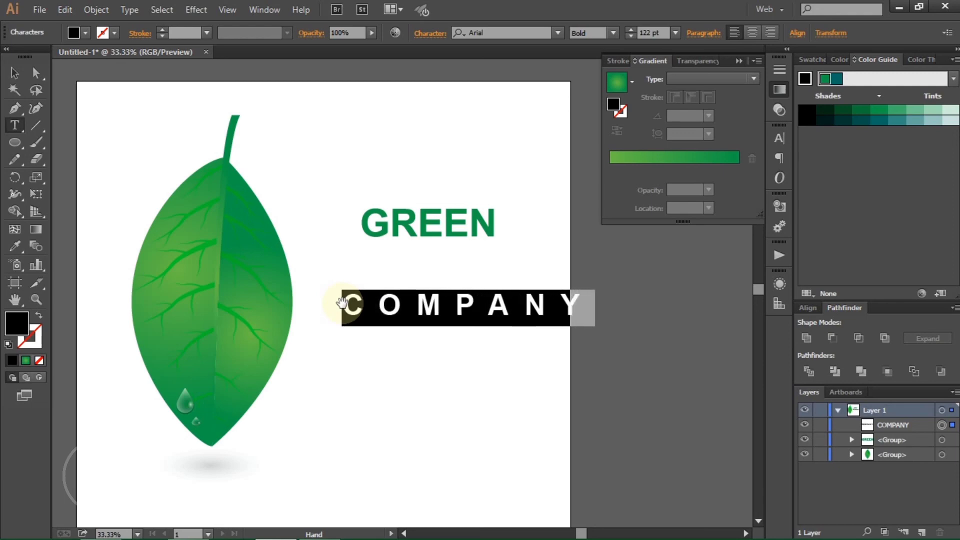
# Expand the COMPANY text into vector shapes and fill them with the dark grey swatch C=0 M=0 Y=0 K=90.
pyautogui.click(15, 73)
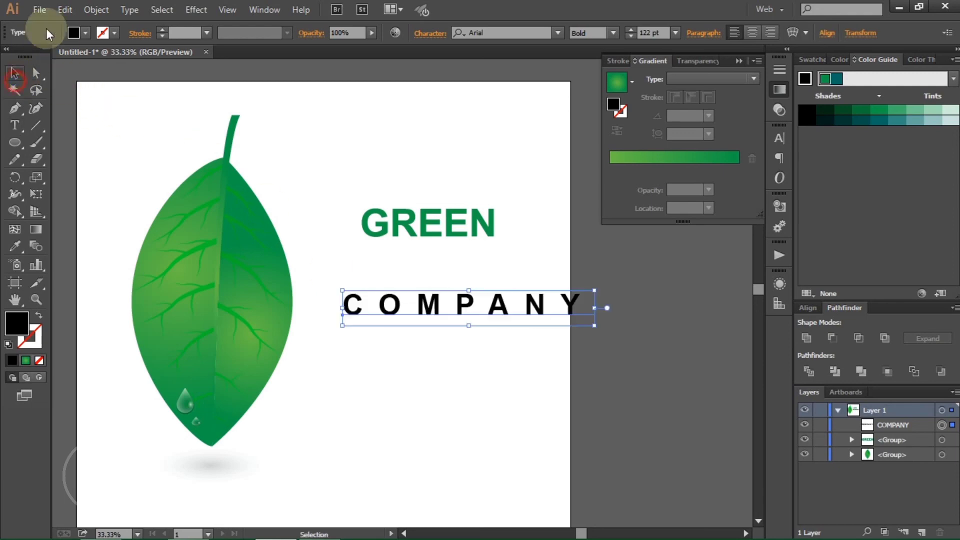
pyautogui.click(95, 9)
pyautogui.click(93, 156)
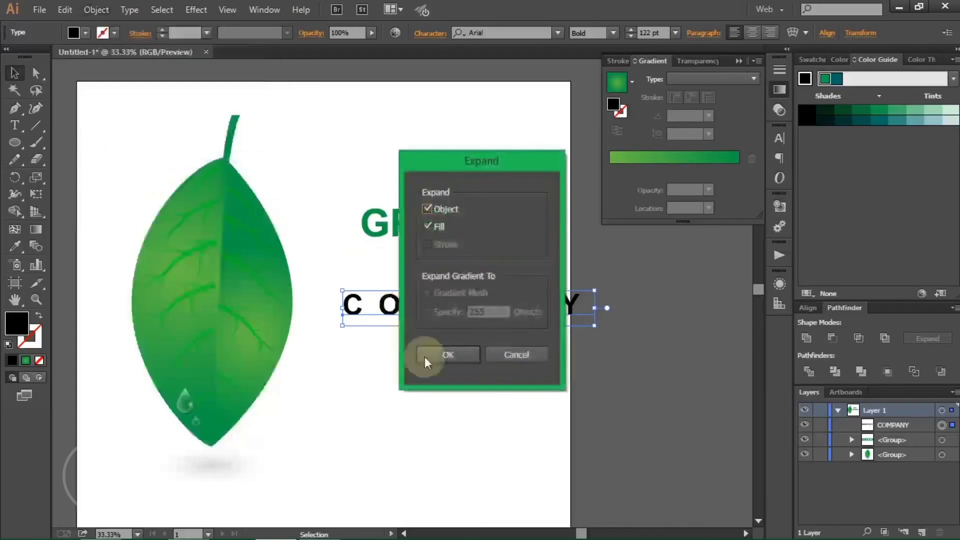
pyautogui.click(445, 355)
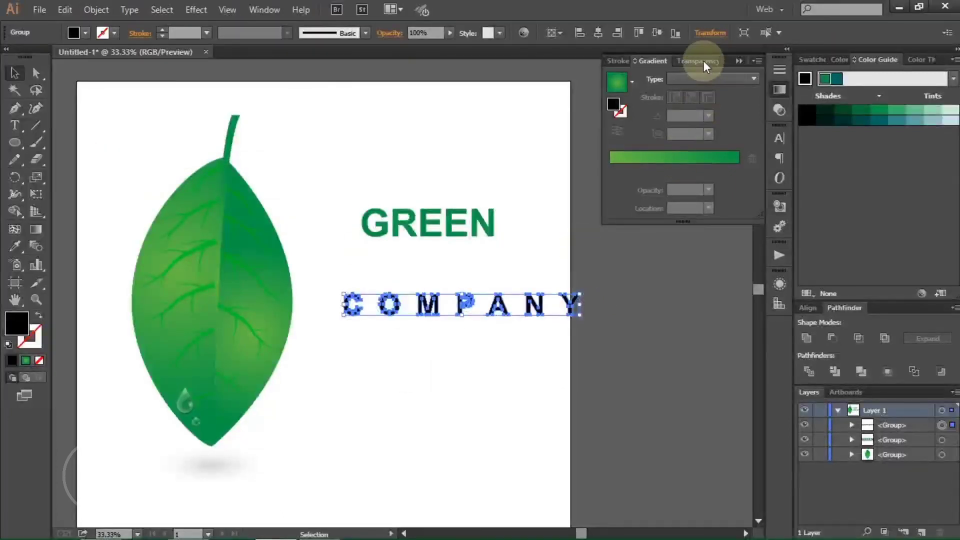
pyautogui.click(814, 59)
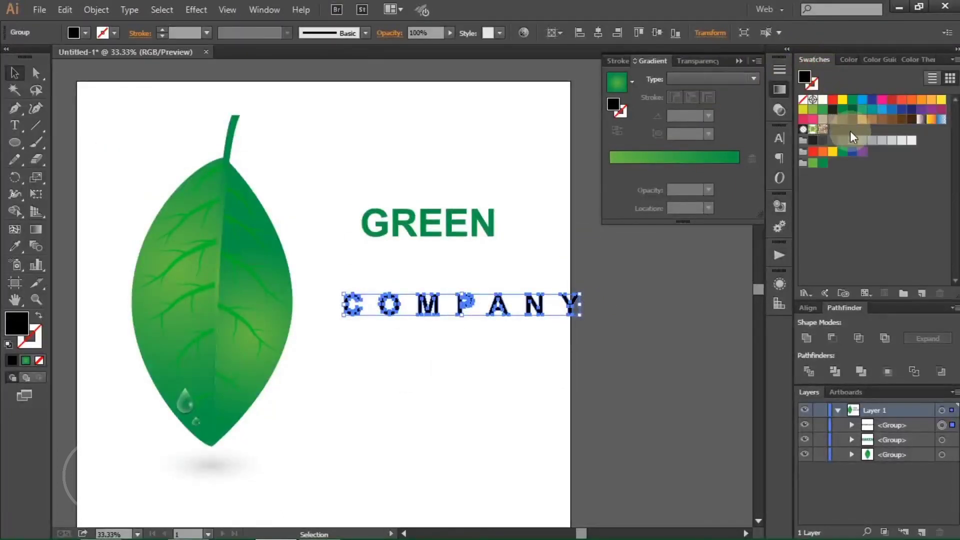
pyautogui.click(822, 141)
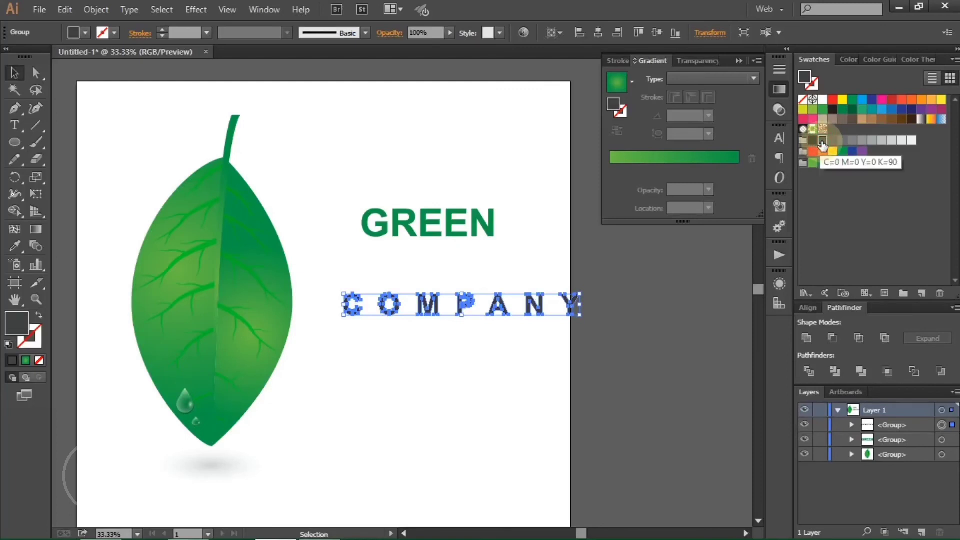
# Center the GREEN and COMPANY lettering horizontally on each other, aligned to the selection.
pyautogui.moveTo(399, 164); pyautogui.dragTo(580, 376)
pyautogui.click(551, 33)
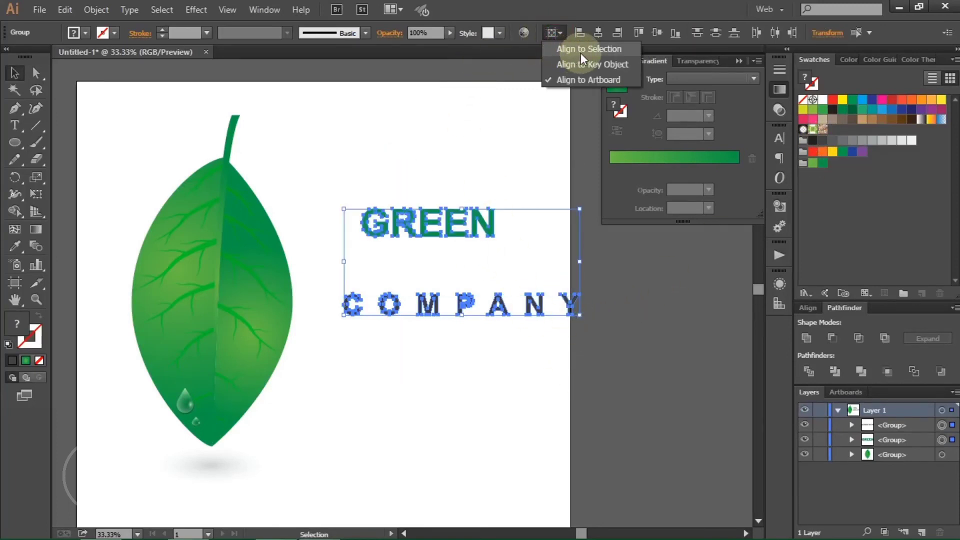
pyautogui.click(581, 47)
pyautogui.click(601, 33)
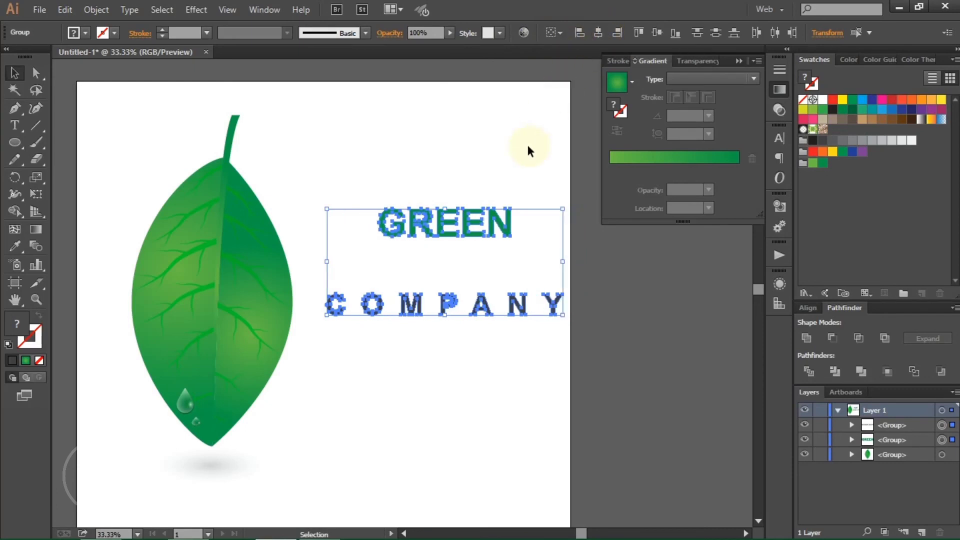
pyautogui.click(510, 154)
# Move COMPANY up close beneath GREEN and scale it down proportionally to match the width of GREEN.
pyautogui.moveTo(482, 309); pyautogui.dragTo(489, 261)
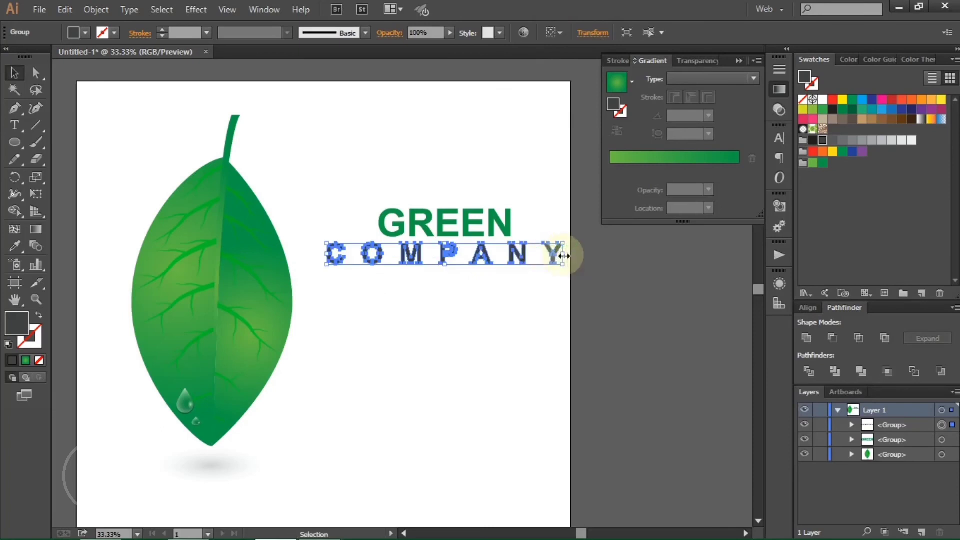
pyautogui.moveTo(564, 255); pyautogui.dragTo(511, 254)
pyautogui.scroll(2, 461, 248)
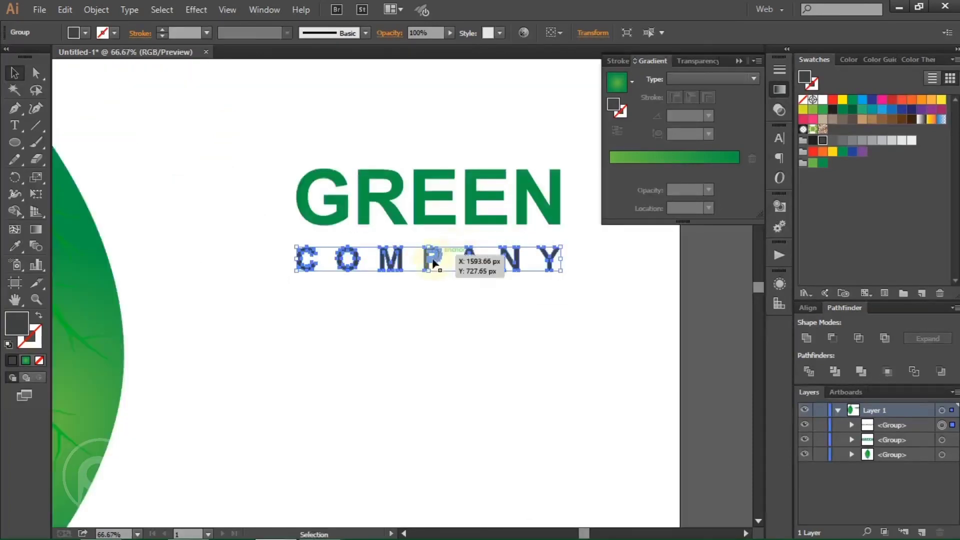
pyautogui.moveTo(433, 259); pyautogui.dragTo(434, 241)
pyautogui.scroll(-2, 472, 275)
pyautogui.click(468, 315)
# Group the GREEN and COMPANY lettering and center the group vertically on the artboard.
pyautogui.scroll(3, 420, 267)
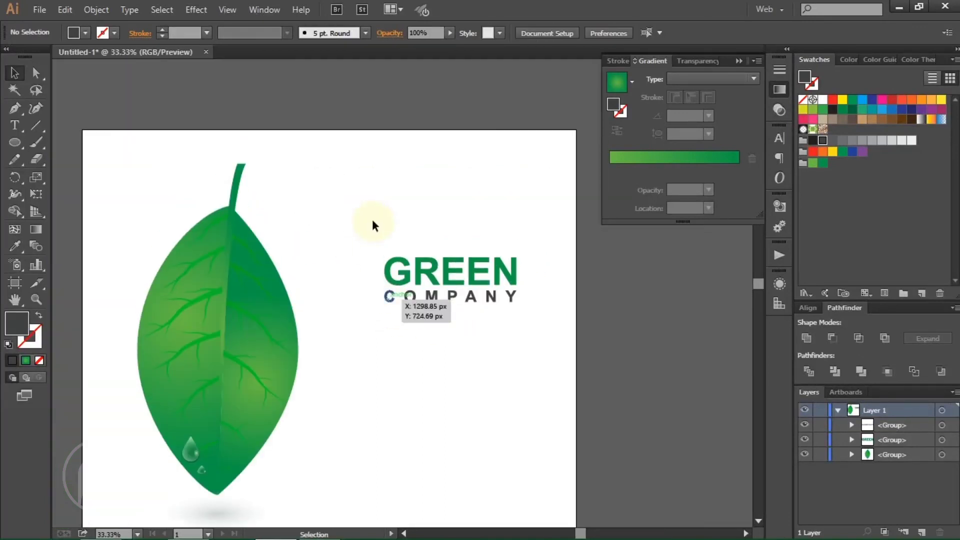
pyautogui.moveTo(367, 215); pyautogui.dragTo(509, 329)
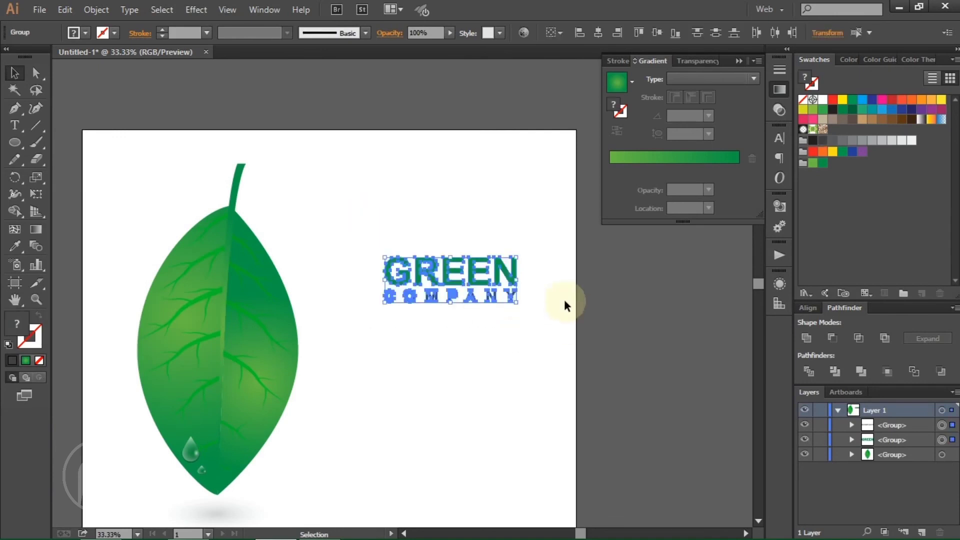
pyautogui.rightClick(553, 242)
pyautogui.click(584, 305)
pyautogui.scroll(-2, 468, 263)
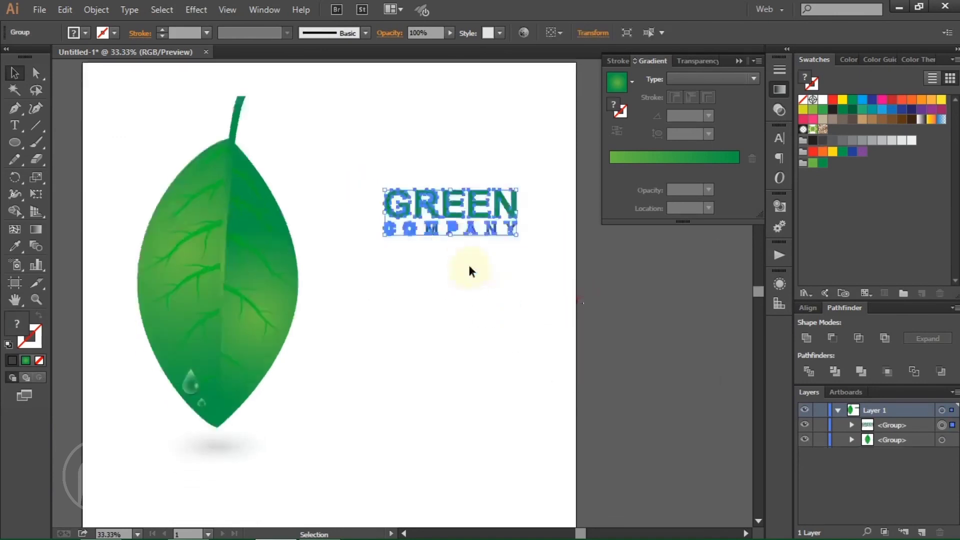
pyautogui.click(554, 33)
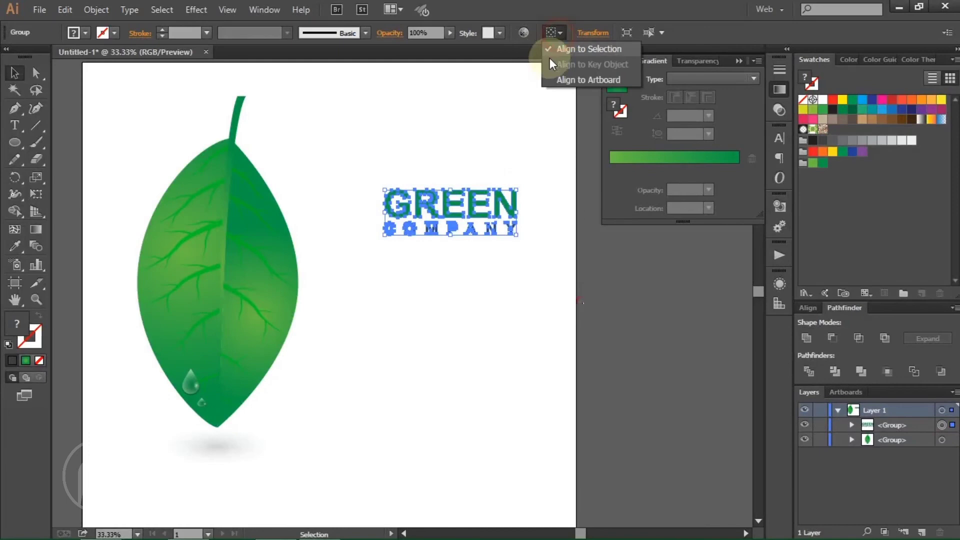
pyautogui.click(571, 78)
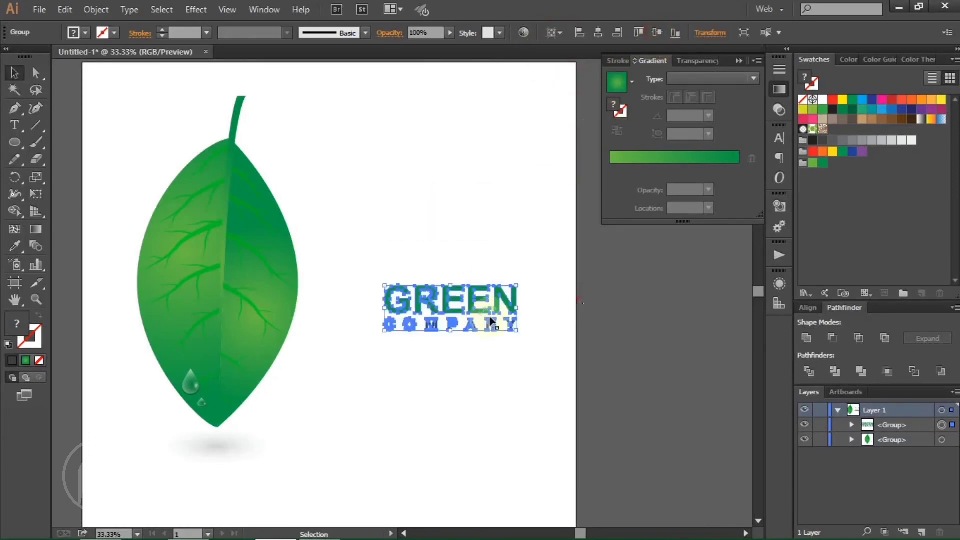
# Enlarge the lettering group proportionally from its center, then shift it slightly up and left, closer to the leaf.
pyautogui.moveTo(518, 311); pyautogui.dragTo(568, 320)
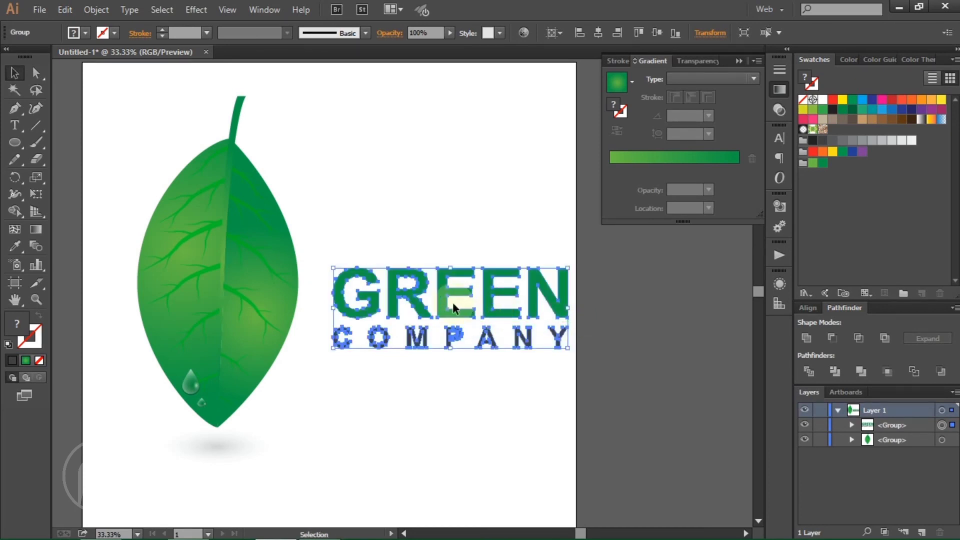
pyautogui.click(433, 293)
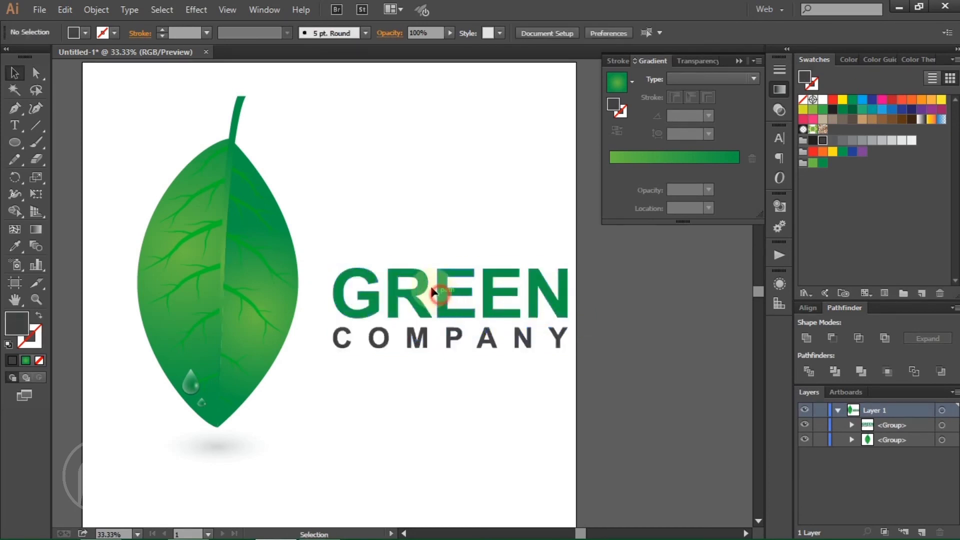
pyautogui.moveTo(433, 292); pyautogui.dragTo(416, 276)
pyautogui.hotkey('ctrl', '-')
pyautogui.hotkey('ctrl', '-')
pyautogui.click(424, 357)
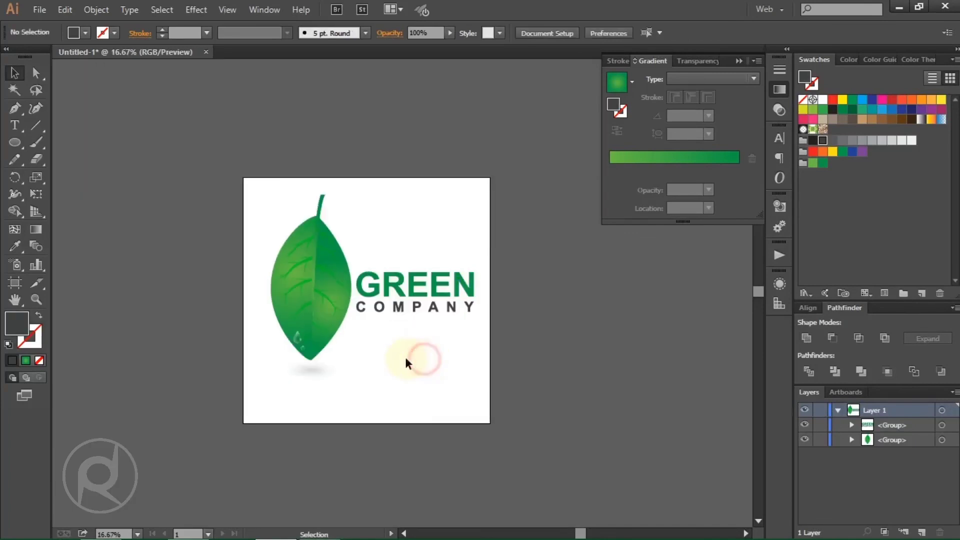
# Shift the leaf group slightly left to leave a wider gap before the lettering.
pyautogui.click(319, 309)
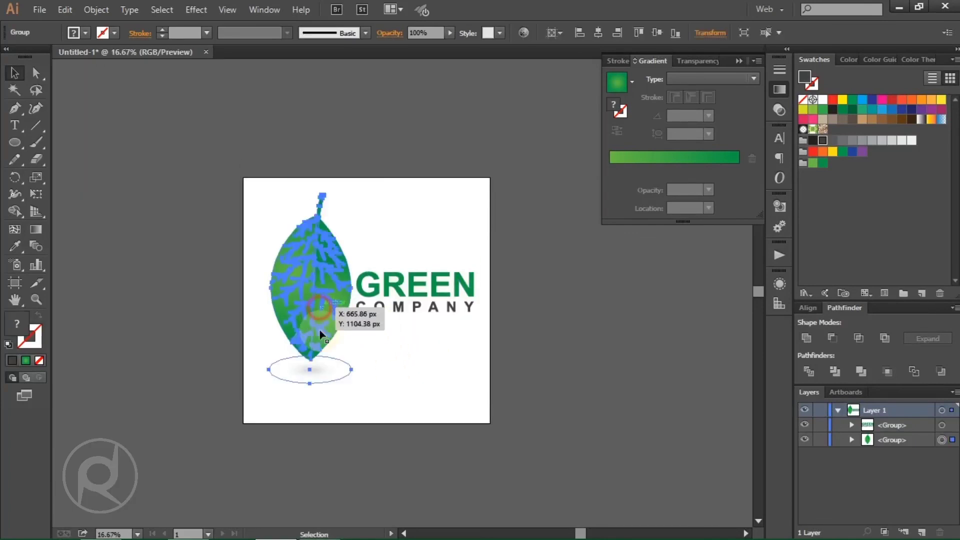
pyautogui.moveTo(320, 334); pyautogui.dragTo(312, 330)
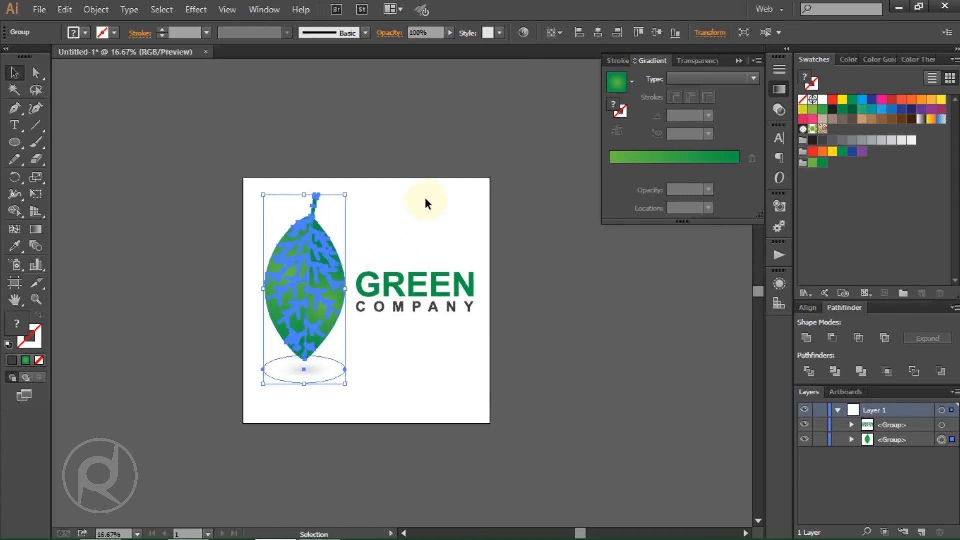
pyautogui.click(409, 139)
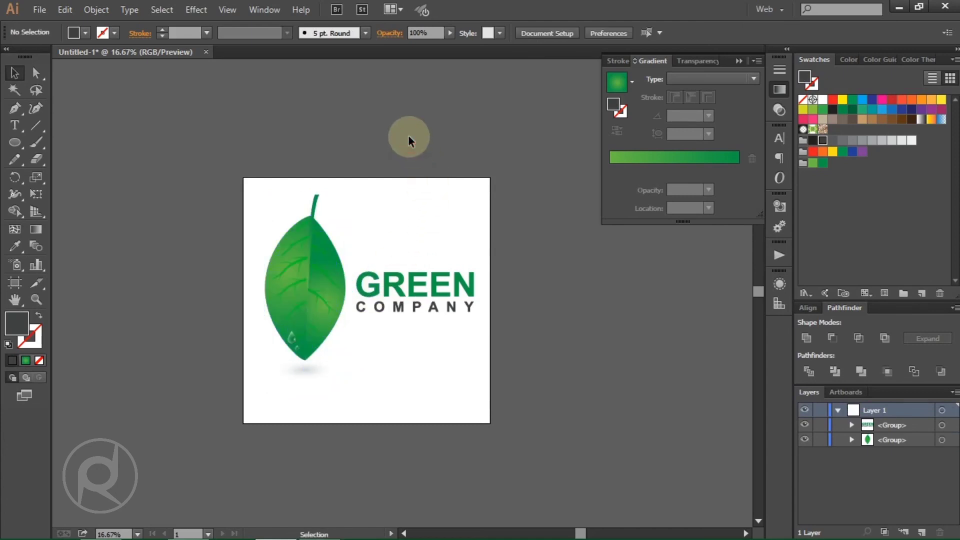